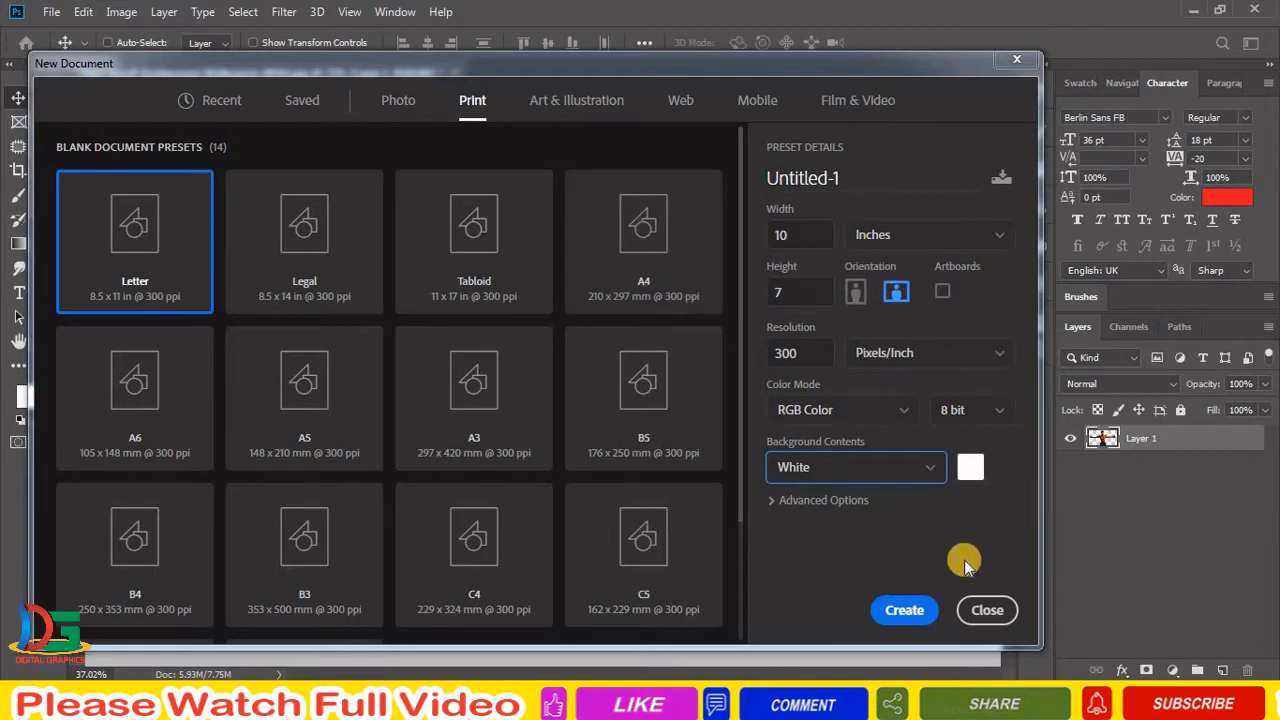
# Create a new landscape document, 10 × 7 inches at 300 pixels/inch, in RGB Color with a white background
pyautogui.click(905, 610)
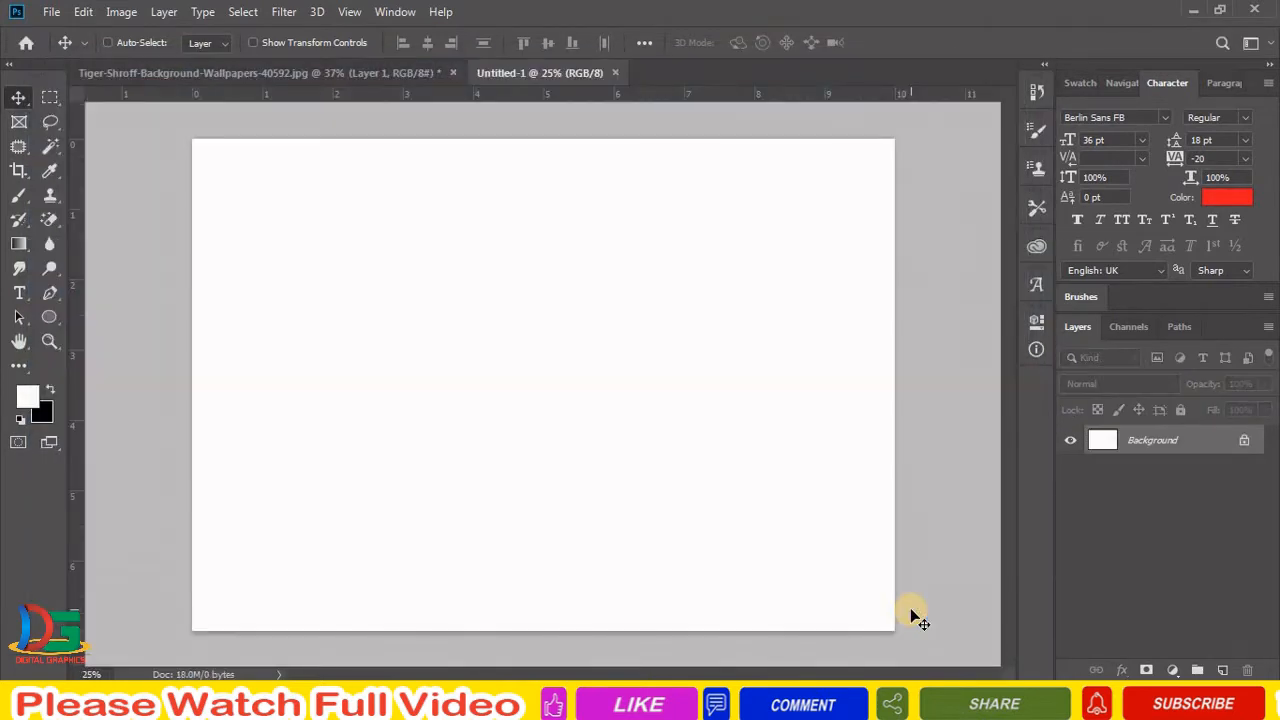
pyautogui.hotkey('ctrl', '0')
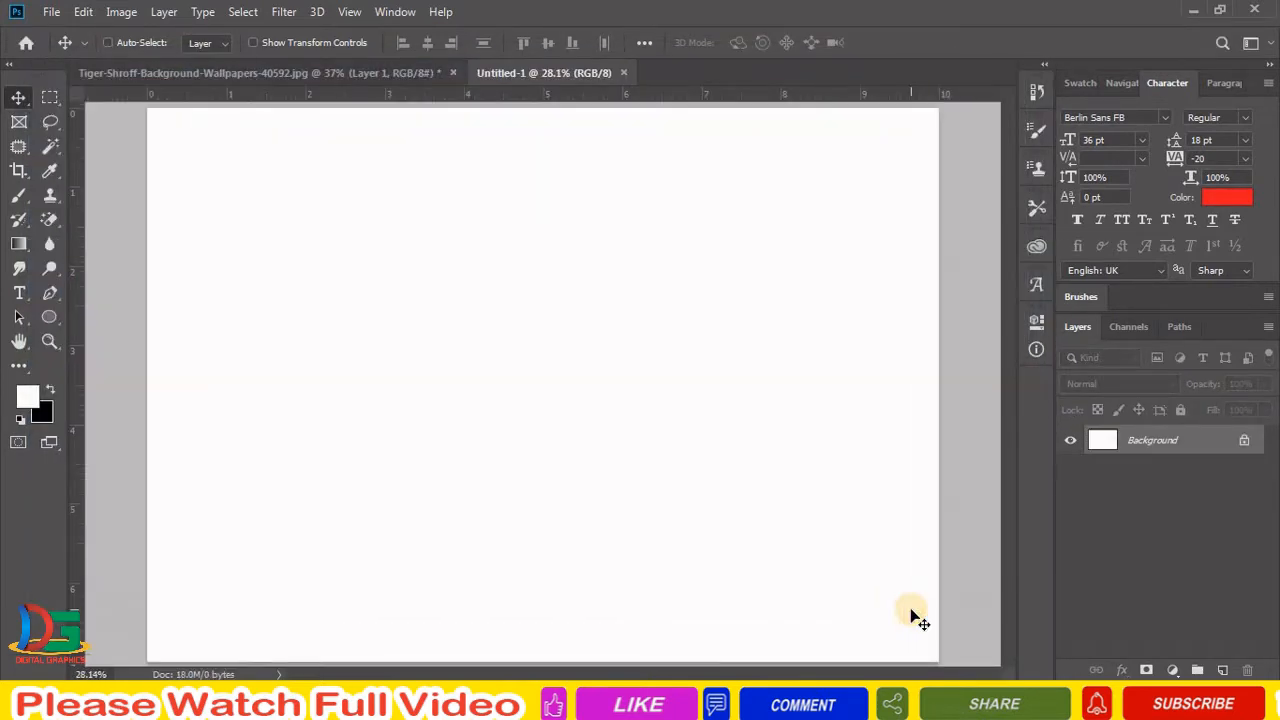
# Copy the cut-out man from the Tiger-Shroff wallpaper document into the new document and scale him up
pyautogui.click(333, 79)
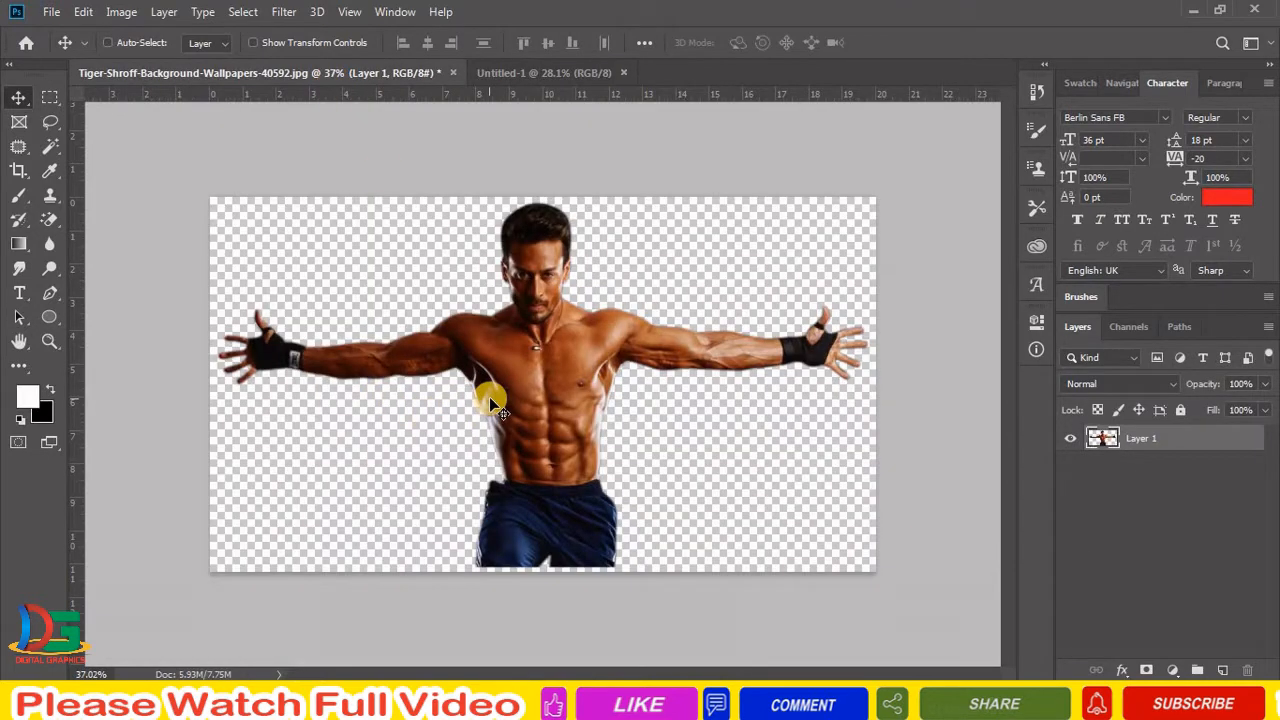
pyautogui.moveTo(537, 374); pyautogui.dragTo(558, 413)
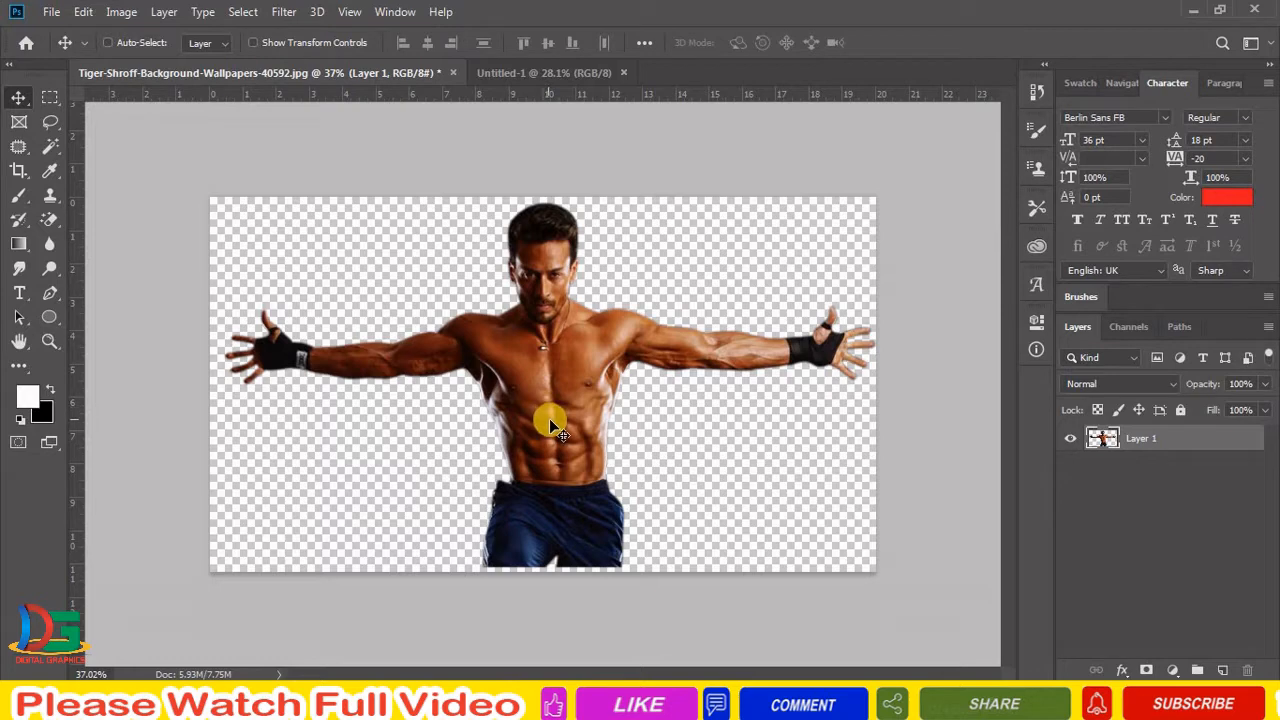
pyautogui.moveTo(549, 418); pyautogui.dragTo(537, 445)
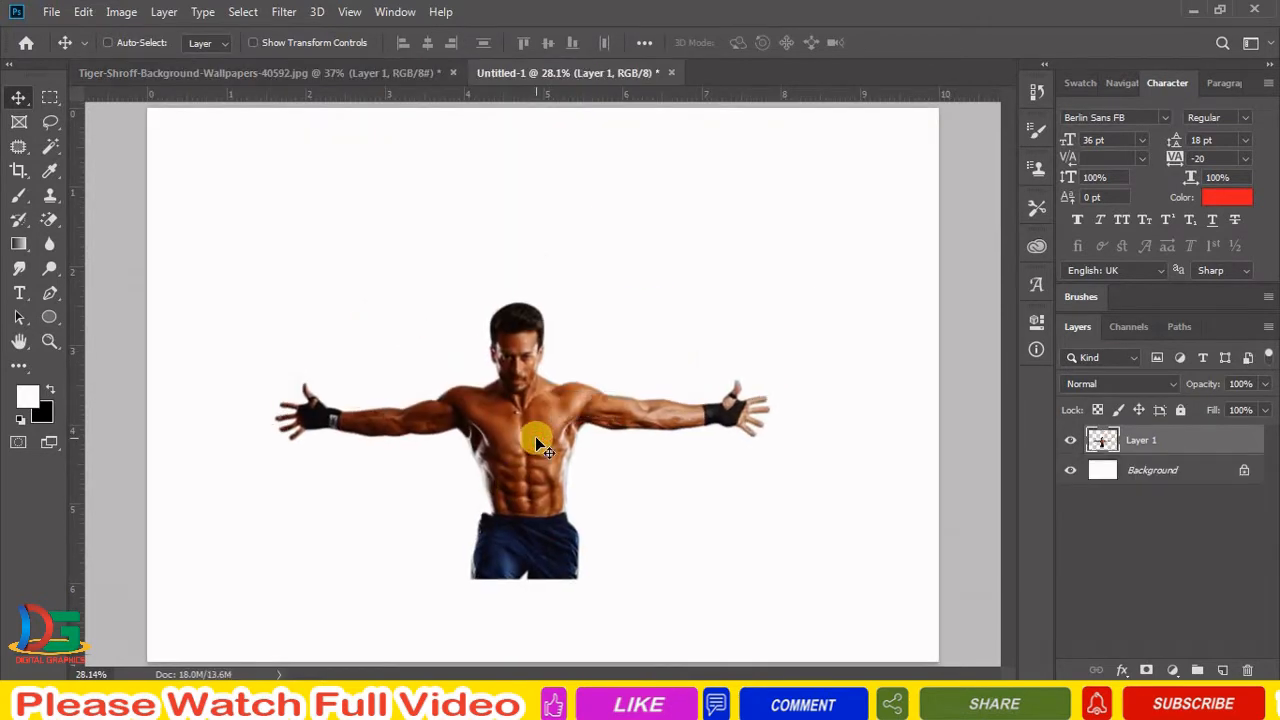
pyautogui.press('ctrl')
pyautogui.hotkey('ctrl', 't')
pyautogui.moveTo(771, 301); pyautogui.dragTo(869, 246)
pyautogui.press('Return')
# Apply Brightness/Contrast to the man's layer with brightness 49 and contrast -50
pyautogui.press('z')
pyautogui.moveTo(518, 426); pyautogui.dragTo(558, 449)
pyautogui.click(126, 13)
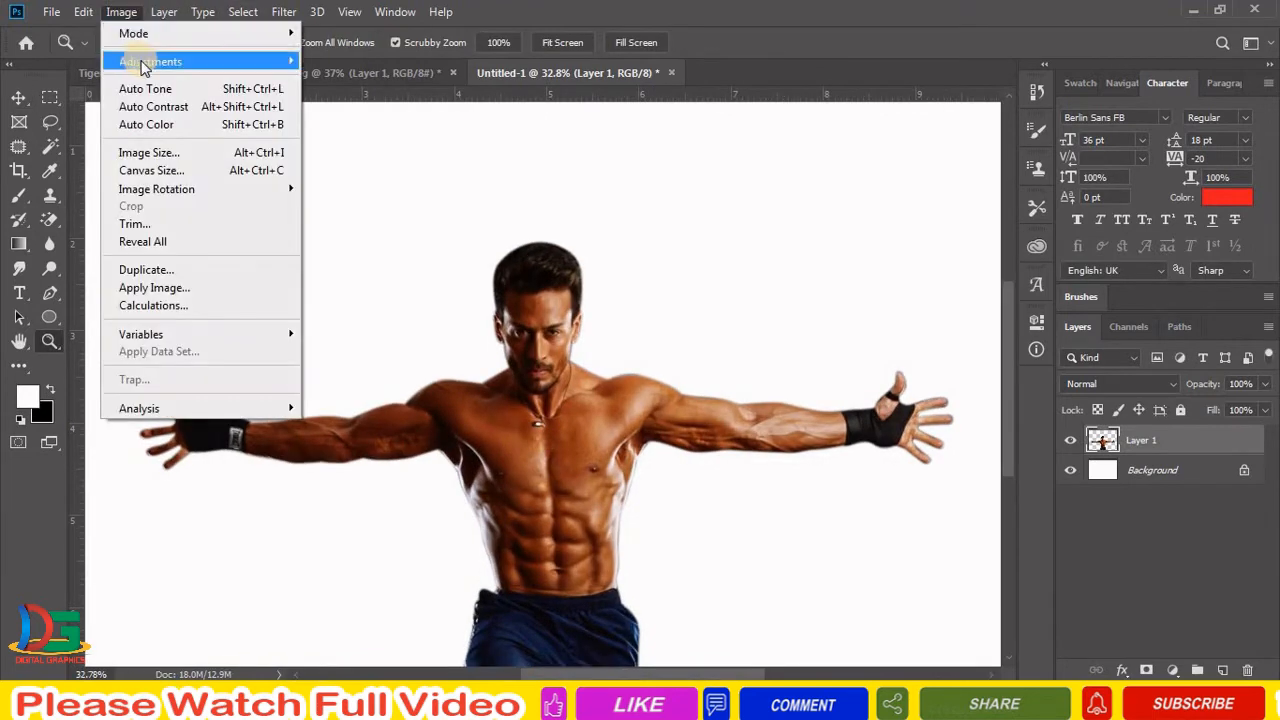
pyautogui.moveTo(143, 66)
pyautogui.click(337, 54)
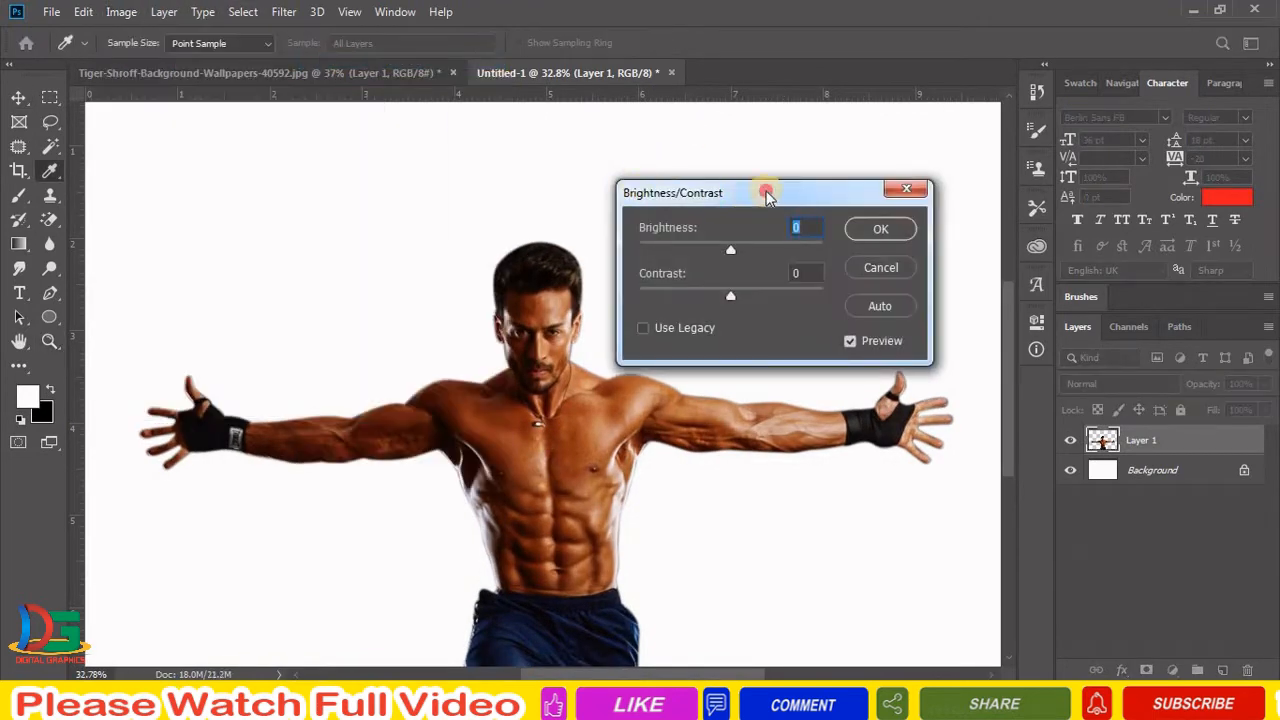
pyautogui.moveTo(766, 194); pyautogui.dragTo(804, 194)
pyautogui.moveTo(768, 249); pyautogui.dragTo(796, 254)
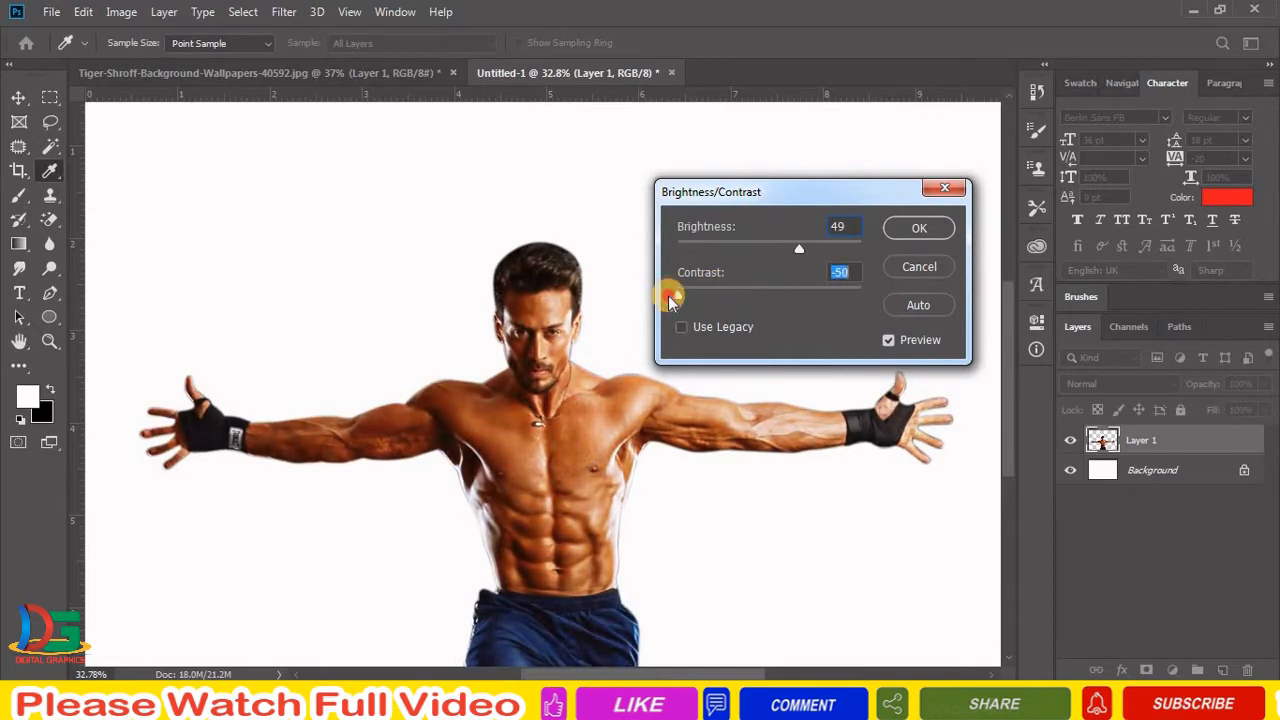
pyautogui.press('Return')
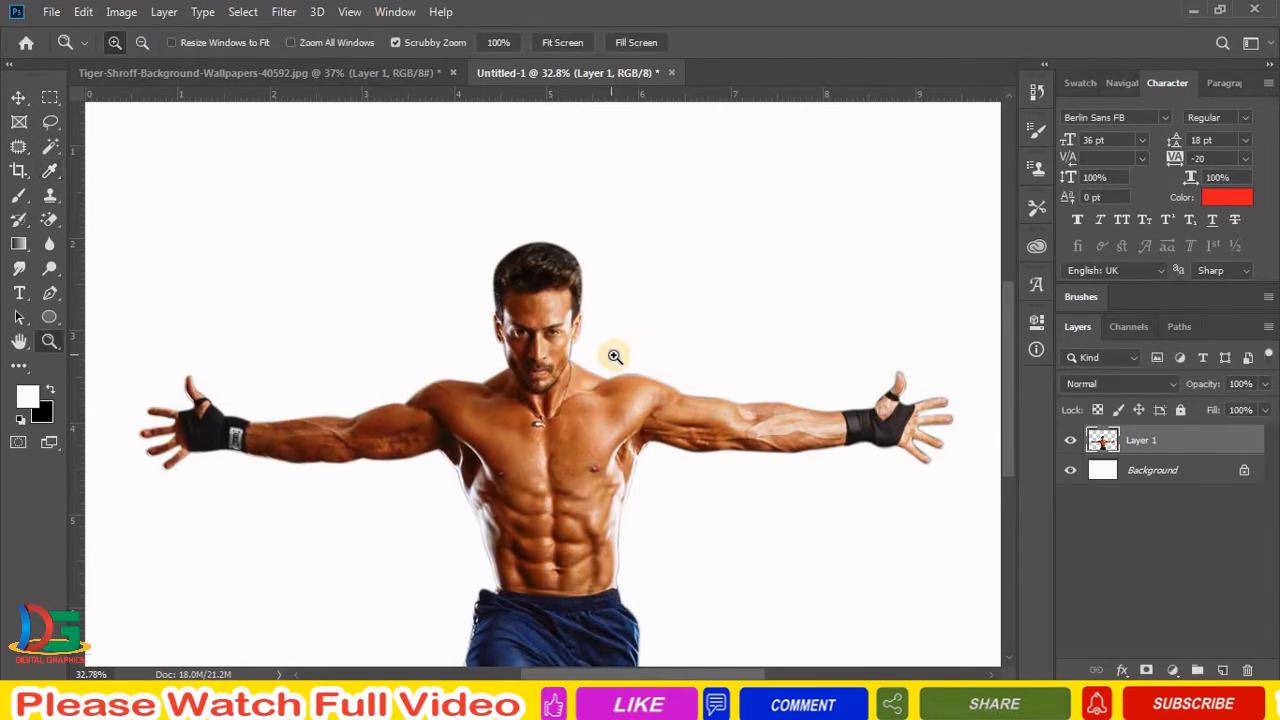
# Outline a patch of bare skin on the man's forehead with the Patch tool and copy it to a new layer
pyautogui.moveTo(614, 355); pyautogui.dragTo(650, 365)
pyautogui.moveTo(487, 413); pyautogui.dragTo(563, 458)
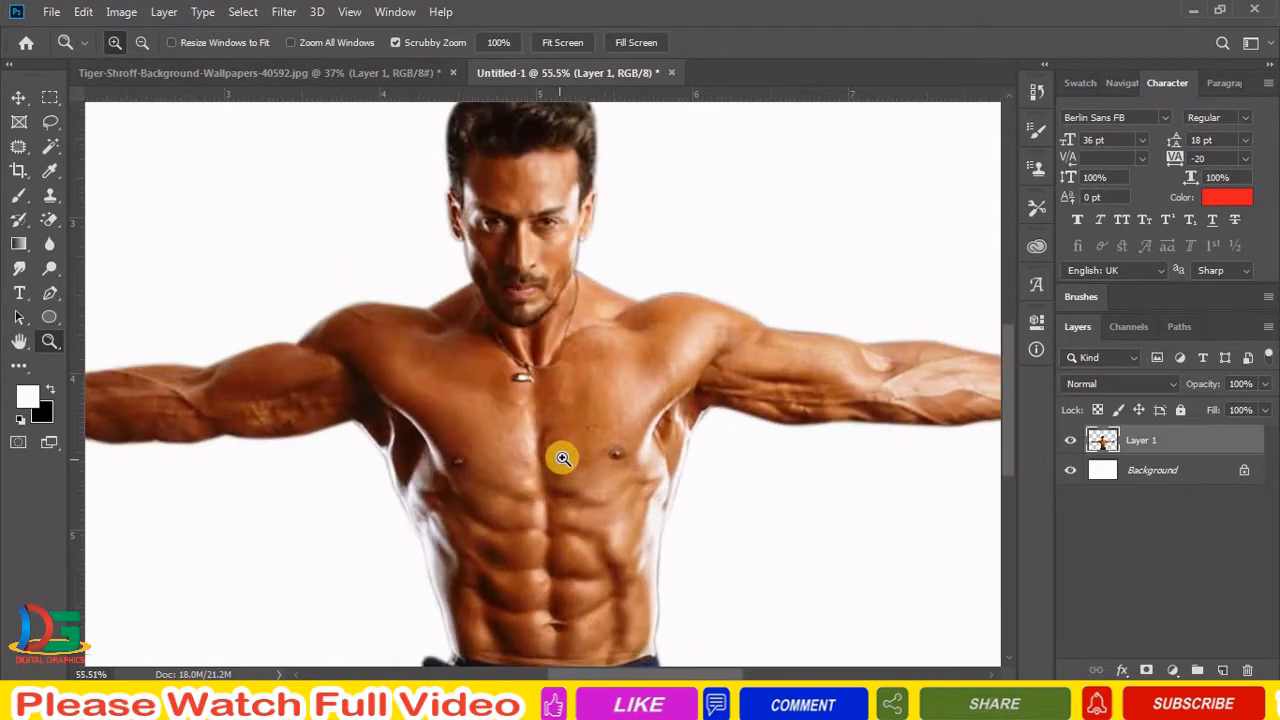
pyautogui.moveTo(556, 405); pyautogui.dragTo(629, 464)
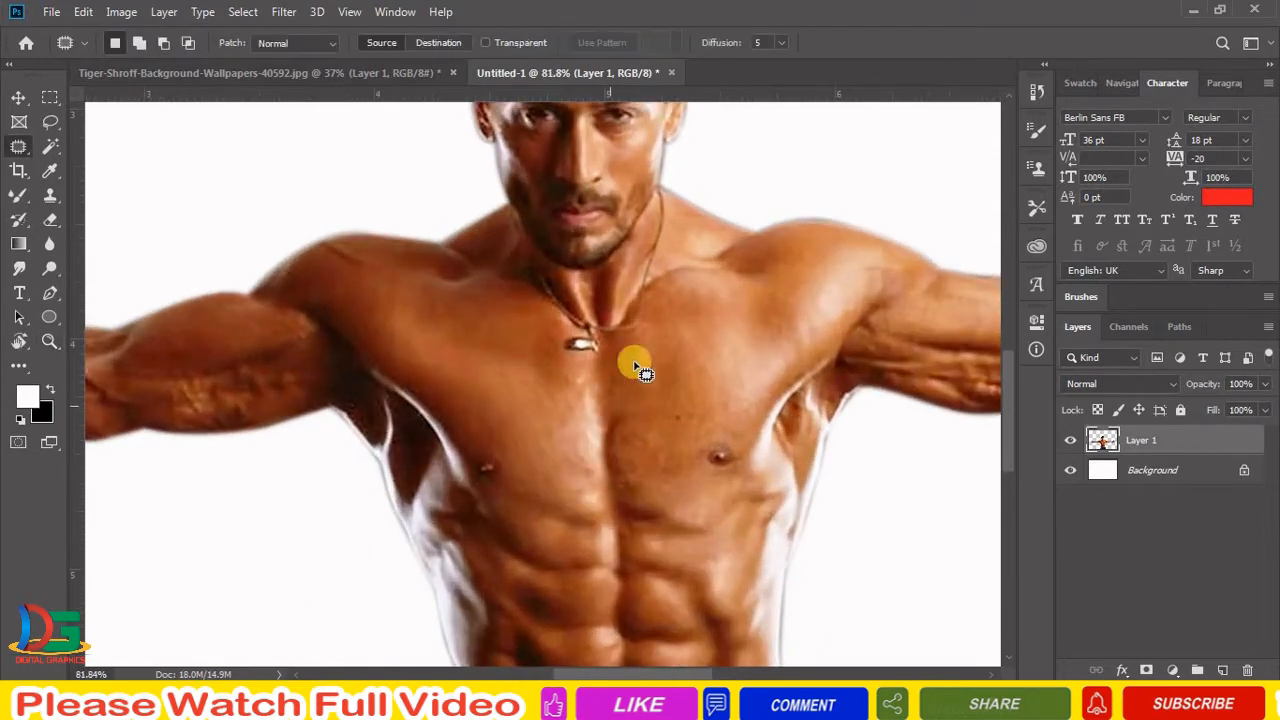
pyautogui.moveTo(634, 363); pyautogui.dragTo(648, 597)
pyautogui.moveTo(590, 299)
pyautogui.mouseDown()
pyautogui.moveTo(618, 301)
pyautogui.moveTo(603, 297)
pyautogui.mouseUp()
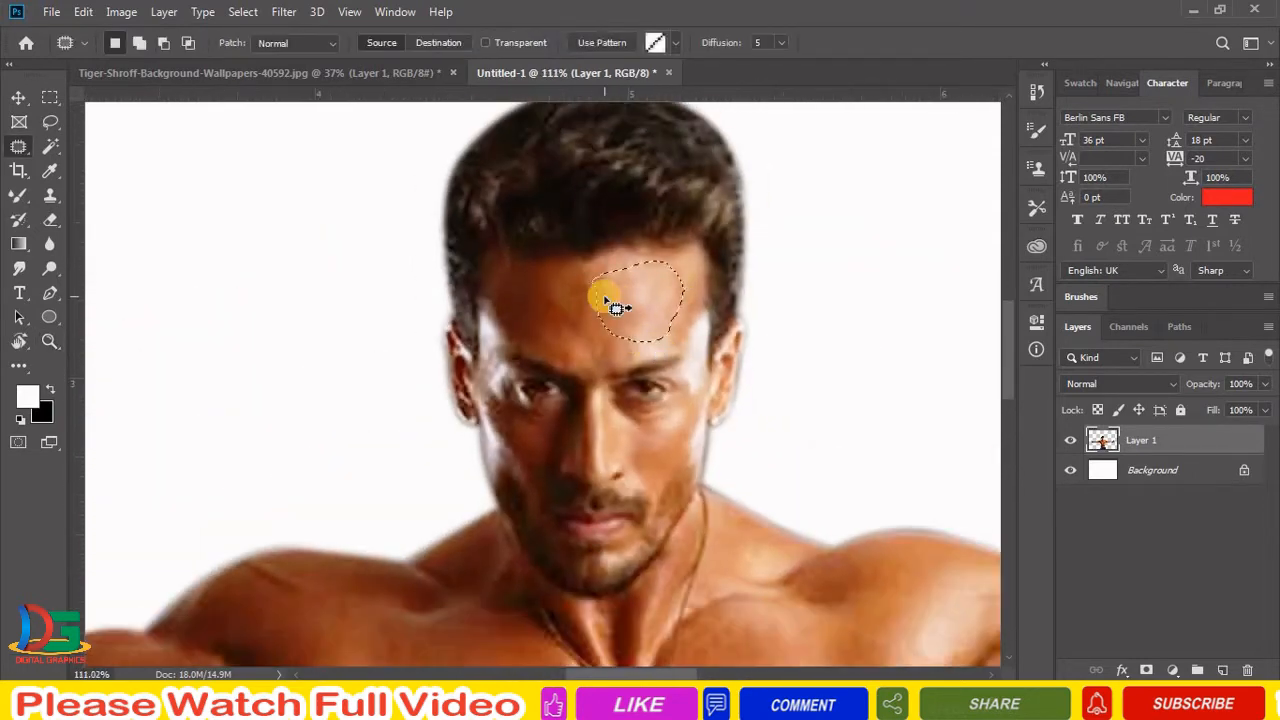
pyautogui.hotkey('ctrl', 'j')
# Move the copied skin patch onto the hair and transform it to cover the upper part of the head
pyautogui.press('v')
pyautogui.moveTo(734, 266); pyautogui.dragTo(702, 372)
pyautogui.moveTo(608, 402); pyautogui.dragTo(545, 305)
pyautogui.hotkey('ctrl', 't')
pyautogui.moveTo(591, 264); pyautogui.dragTo(663, 201)
pyautogui.moveTo(620, 280); pyautogui.dragTo(559, 262)
pyautogui.press('Return')
# Soften the skin patch's edges with the Eraser and place a duplicate beside it over the hair
pyautogui.press('e')
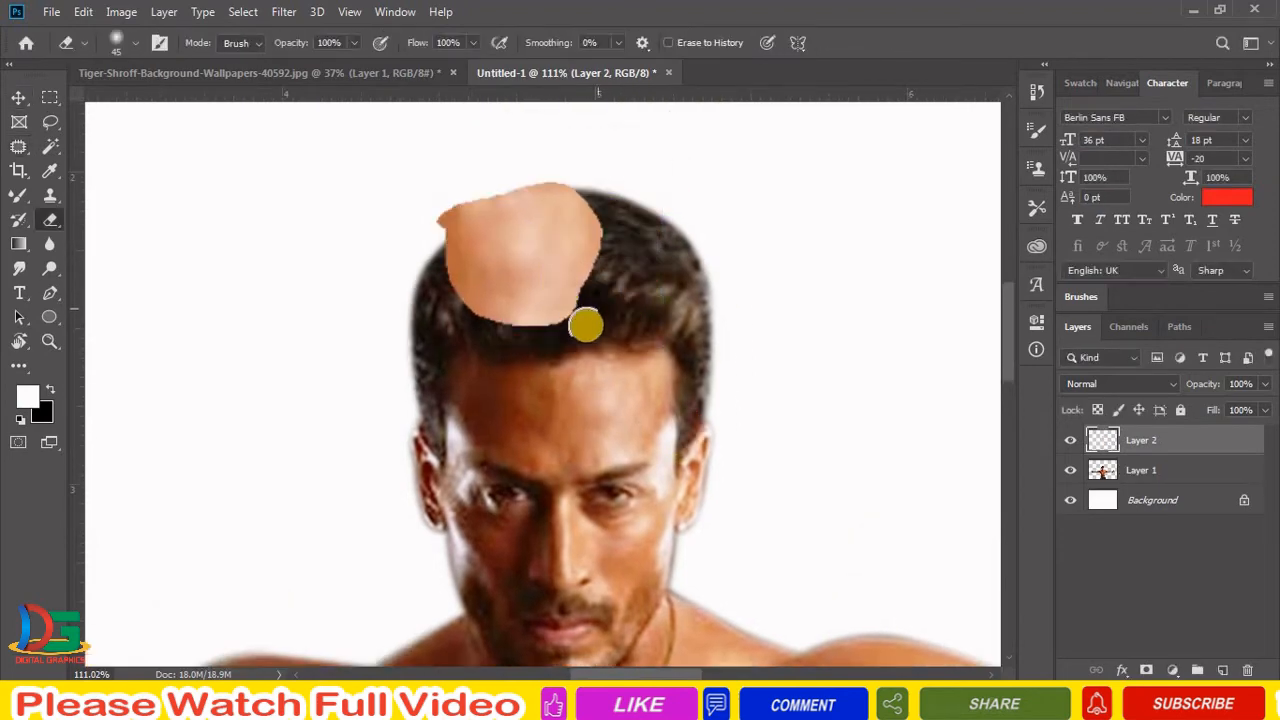
pyautogui.moveTo(530, 336)
pyautogui.mouseDown()
pyautogui.moveTo(583, 174)
pyautogui.moveTo(490, 168)
pyautogui.mouseUp()
pyautogui.press('v')
pyautogui.moveTo(576, 254); pyautogui.dragTo(629, 234)
pyautogui.press('e')
pyautogui.moveTo(516, 226)
pyautogui.mouseDown()
pyautogui.moveTo(534, 261)
pyautogui.moveTo(541, 171)
pyautogui.mouseUp()
pyautogui.hotkey('ctrl', 'z')
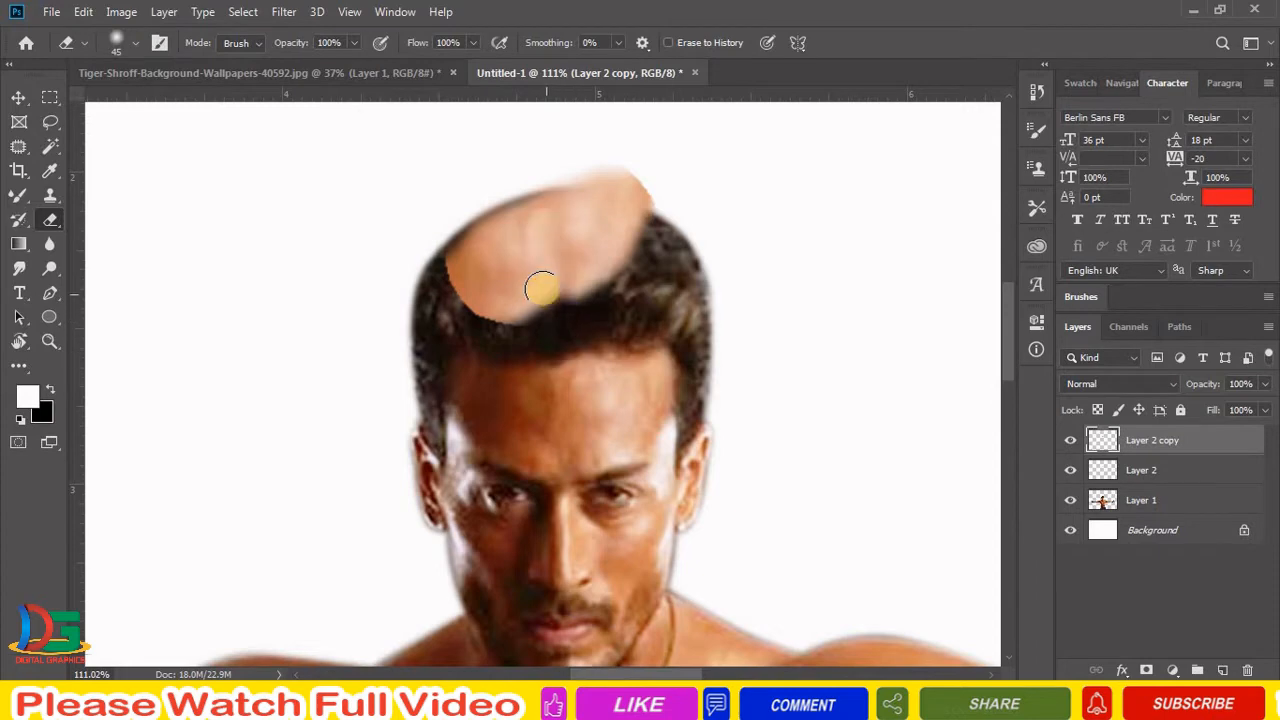
# Cover the remaining hair on the crown and both sides of the head with further copies of the skin patch
pyautogui.press('v')
pyautogui.moveTo(526, 268); pyautogui.dragTo(629, 257)
pyautogui.moveTo(636, 251); pyautogui.dragTo(570, 311)
pyautogui.moveTo(582, 311); pyautogui.dragTo(476, 271)
pyautogui.moveTo(460, 288); pyautogui.dragTo(420, 397)
pyautogui.moveTo(452, 384); pyautogui.dragTo(705, 304)
pyautogui.moveTo(693, 315); pyautogui.dragTo(723, 386)
# Trim the merged skin patches to the outline of the man's head and clear the selection
pyautogui.keyDown('alt'); pyautogui.click(699, 361); pyautogui.keyUp('alt')
pyautogui.rightClick(699, 361)
pyautogui.click(740, 386)
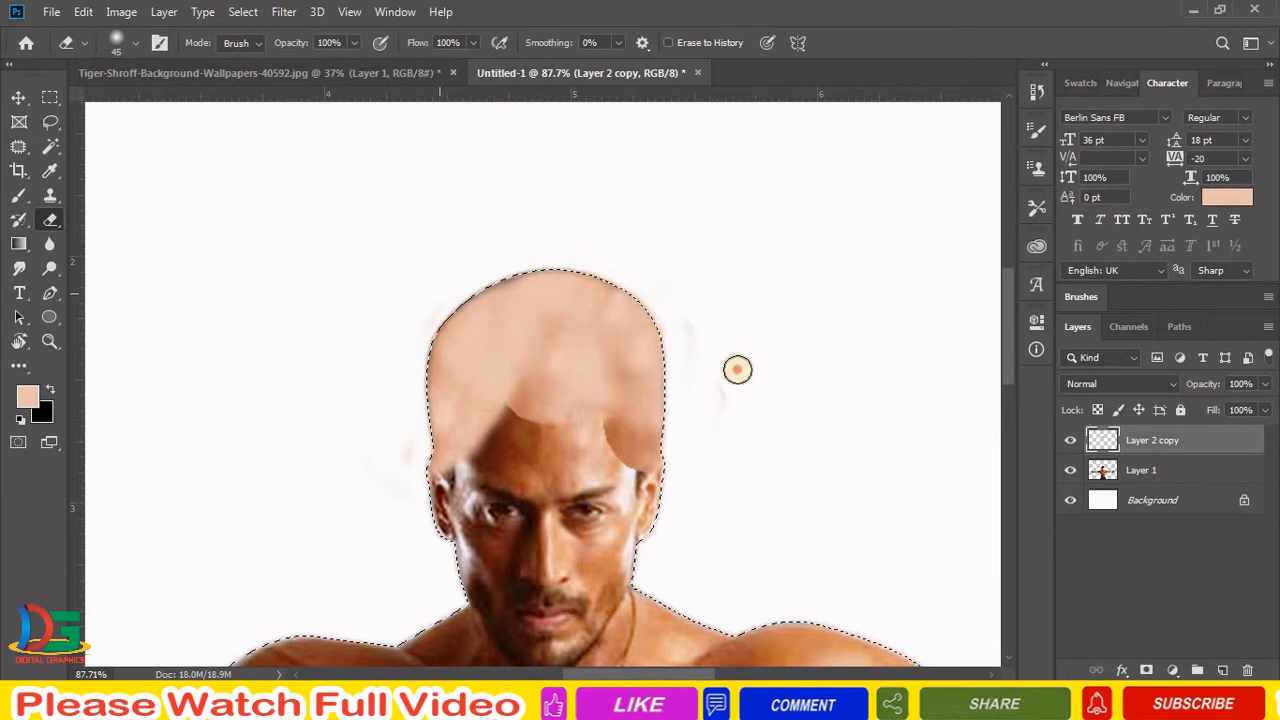
pyautogui.hotkey('ctrl', 'd')
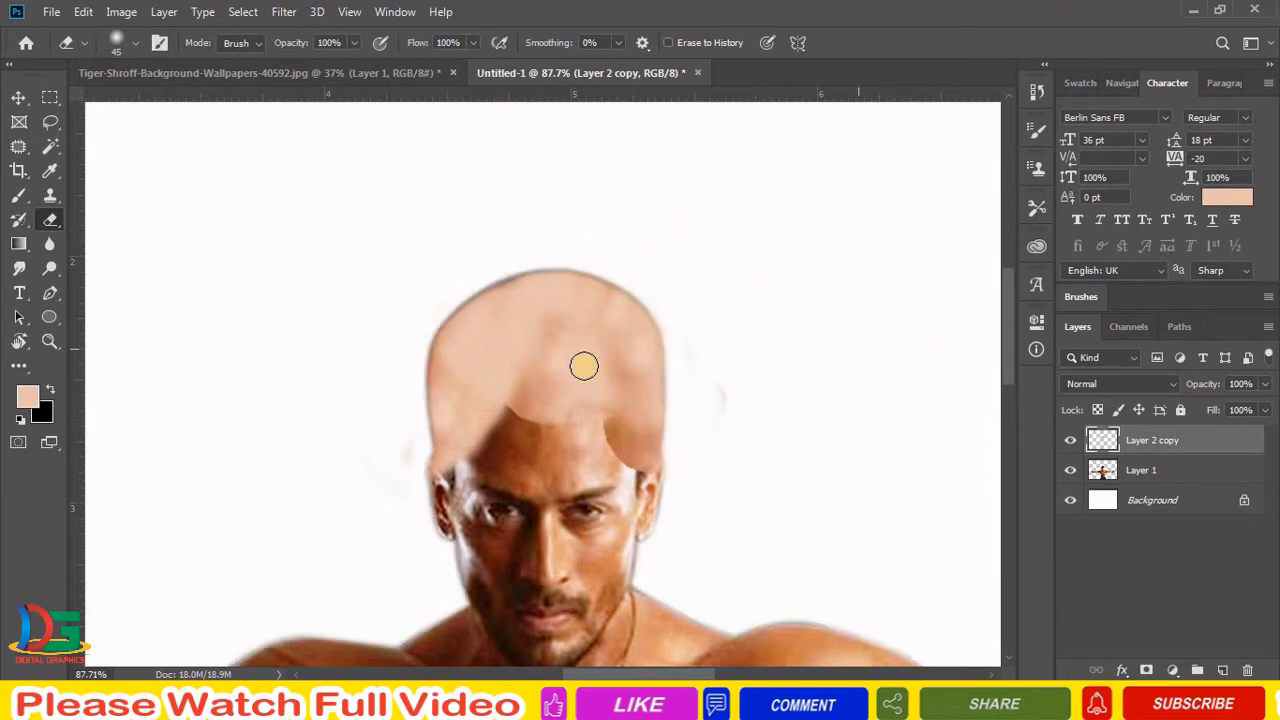
# Erase the skin cap's lower edge along the forehead and darken the cap with Levels
pyautogui.moveTo(634, 430)
pyautogui.mouseDown()
pyautogui.moveTo(608, 463)
pyautogui.moveTo(532, 417)
pyautogui.moveTo(508, 457)
pyautogui.mouseUp()
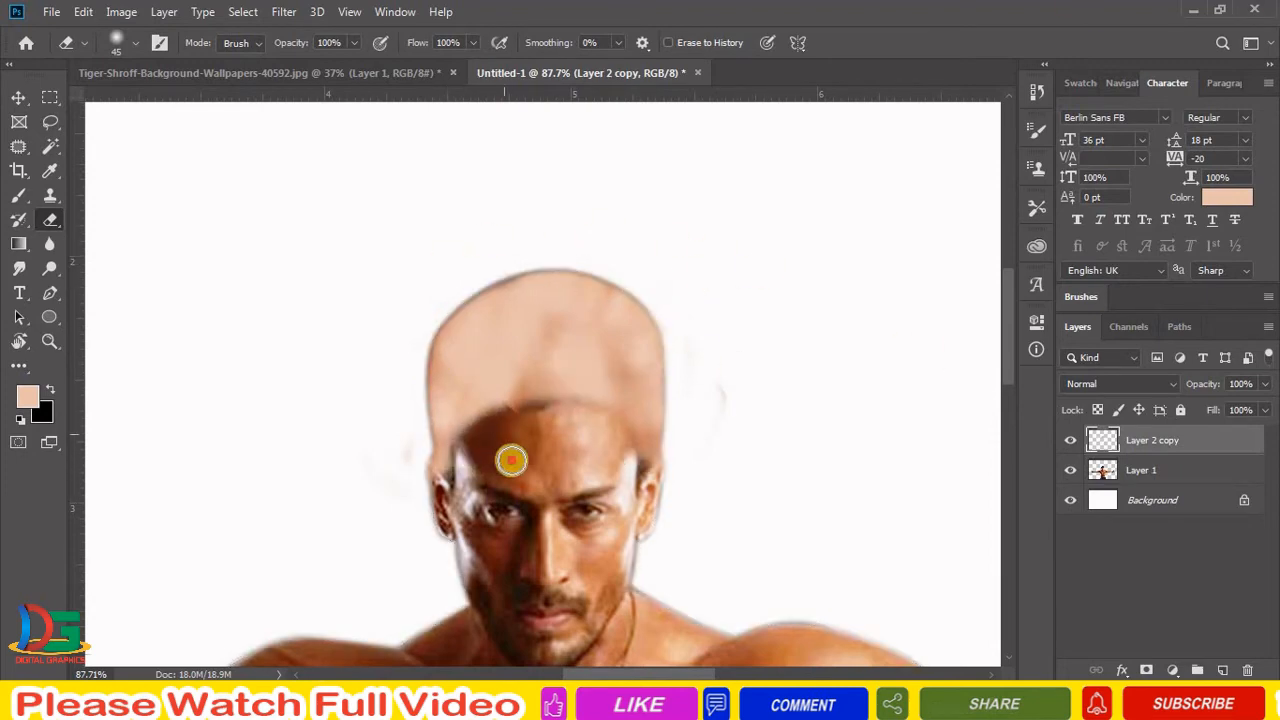
pyautogui.hotkey('ctrl', 'l')
pyautogui.moveTo(939, 473)
pyautogui.mouseDown()
pyautogui.moveTo(986, 480)
pyautogui.moveTo(975, 487)
pyautogui.mouseUp()
pyautogui.press('Return')
# Paint a sampled orange-brown skin tone over the bald cap and hairline with a soft brush at 35% opacity
pyautogui.press('b')
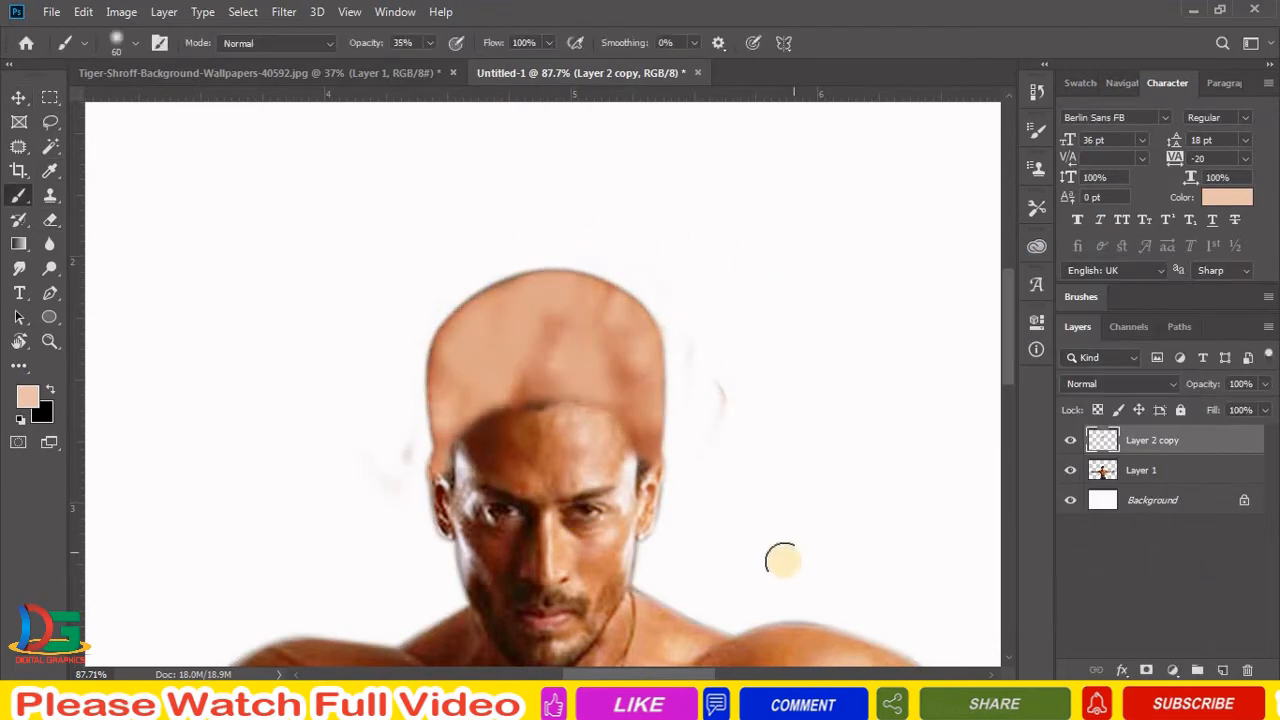
pyautogui.keyDown('alt'); pyautogui.click(793, 645); pyautogui.keyUp('alt')
pyautogui.moveTo(571, 366)
pyautogui.mouseDown()
pyautogui.moveTo(543, 354)
pyautogui.moveTo(537, 394)
pyautogui.moveTo(500, 422)
pyautogui.moveTo(508, 271)
pyautogui.moveTo(614, 403)
pyautogui.moveTo(606, 436)
pyautogui.mouseUp()
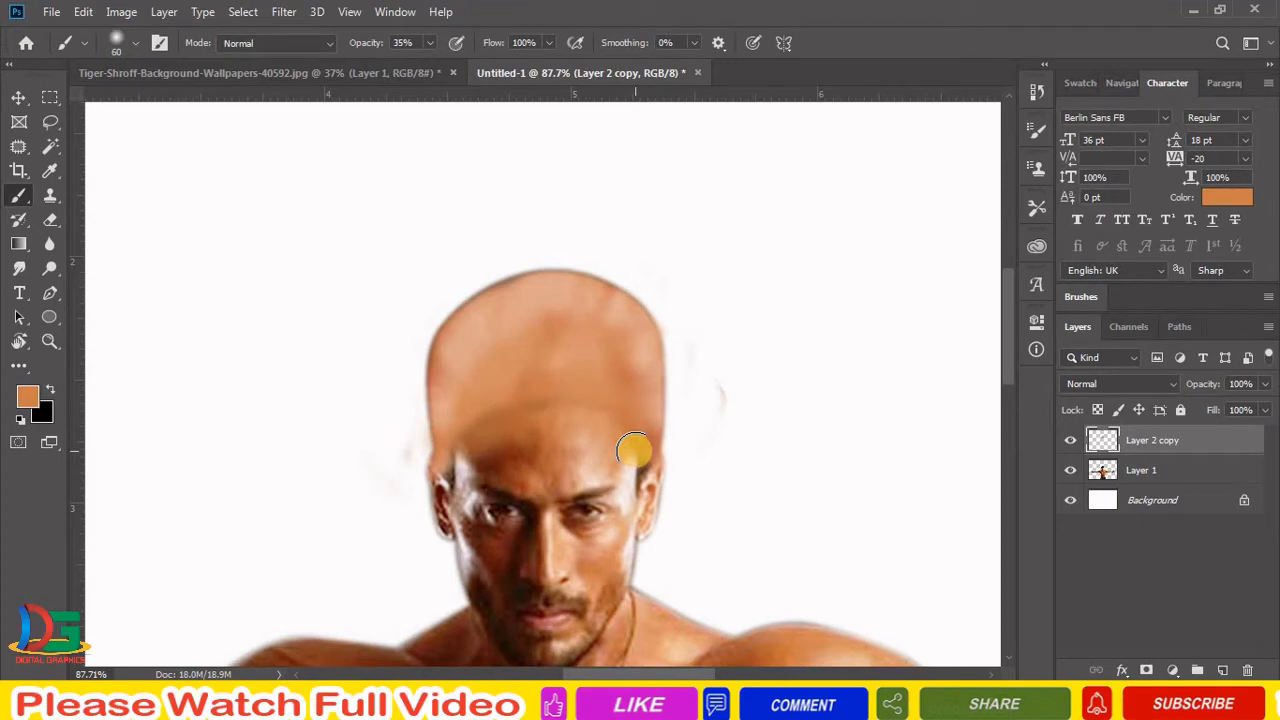
pyautogui.moveTo(632, 457); pyautogui.dragTo(445, 458)
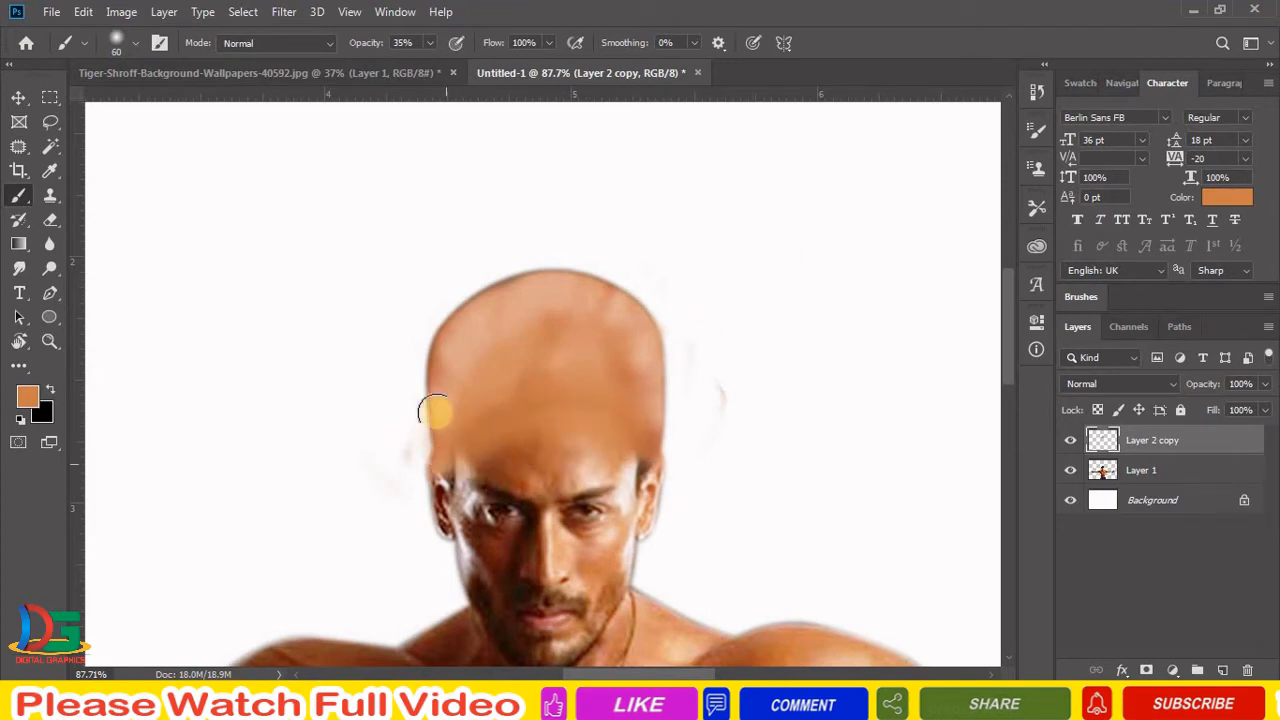
pyautogui.moveTo(642, 395); pyautogui.dragTo(558, 371)
pyautogui.moveTo(589, 288); pyautogui.dragTo(645, 292)
# Erase the bald cap's lower edge with a larger soft Eraser to blend it into the forehead
pyautogui.press('e')
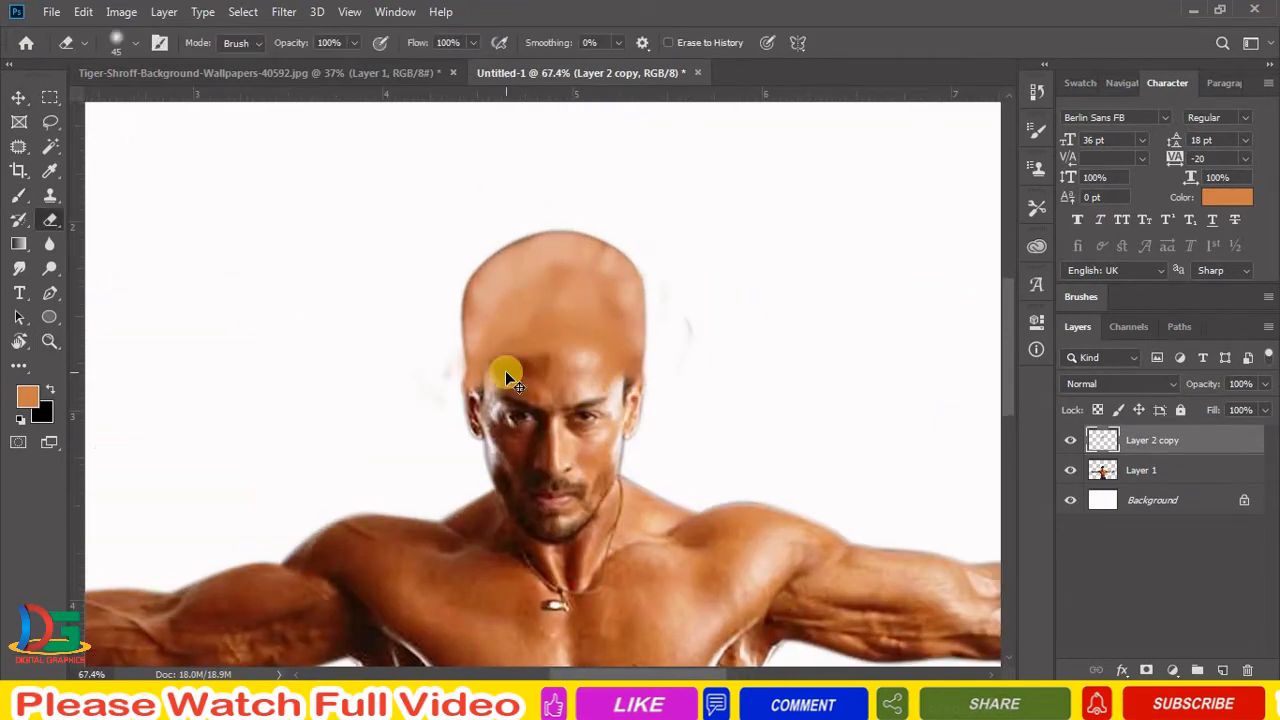
pyautogui.moveTo(541, 368)
pyautogui.mouseDown()
pyautogui.moveTo(497, 397)
pyautogui.moveTo(590, 457)
pyautogui.mouseUp()
pyautogui.keyDown('ctrl'); pyautogui.rightClick(569, 281); pyautogui.keyUp('ctrl')
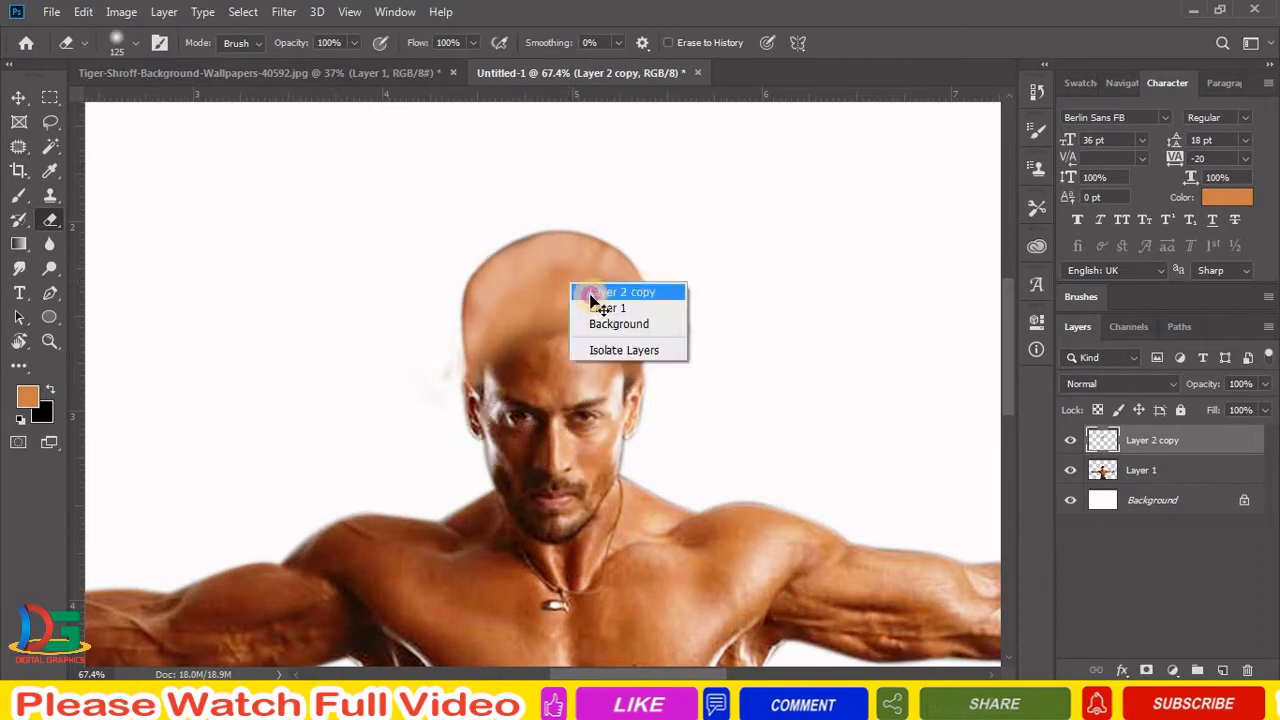
pyautogui.click(592, 293)
pyautogui.hotkey('ctrl', 'm')
pyautogui.press('Escape')
pyautogui.moveTo(579, 253); pyautogui.dragTo(509, 239)
# Adjust the bald cap's tones with Levels to match the face
pyautogui.hotkey('ctrl', 'l')
pyautogui.moveTo(834, 479); pyautogui.dragTo(821, 471)
pyautogui.moveTo(940, 474)
pyautogui.mouseDown()
pyautogui.moveTo(967, 476)
pyautogui.moveTo(950, 476)
pyautogui.mouseUp()
pyautogui.press('Return')
# Open the dark forest image 96585 and paste it into the poster as a new layer
pyautogui.hotkey('ctrl', 'o')
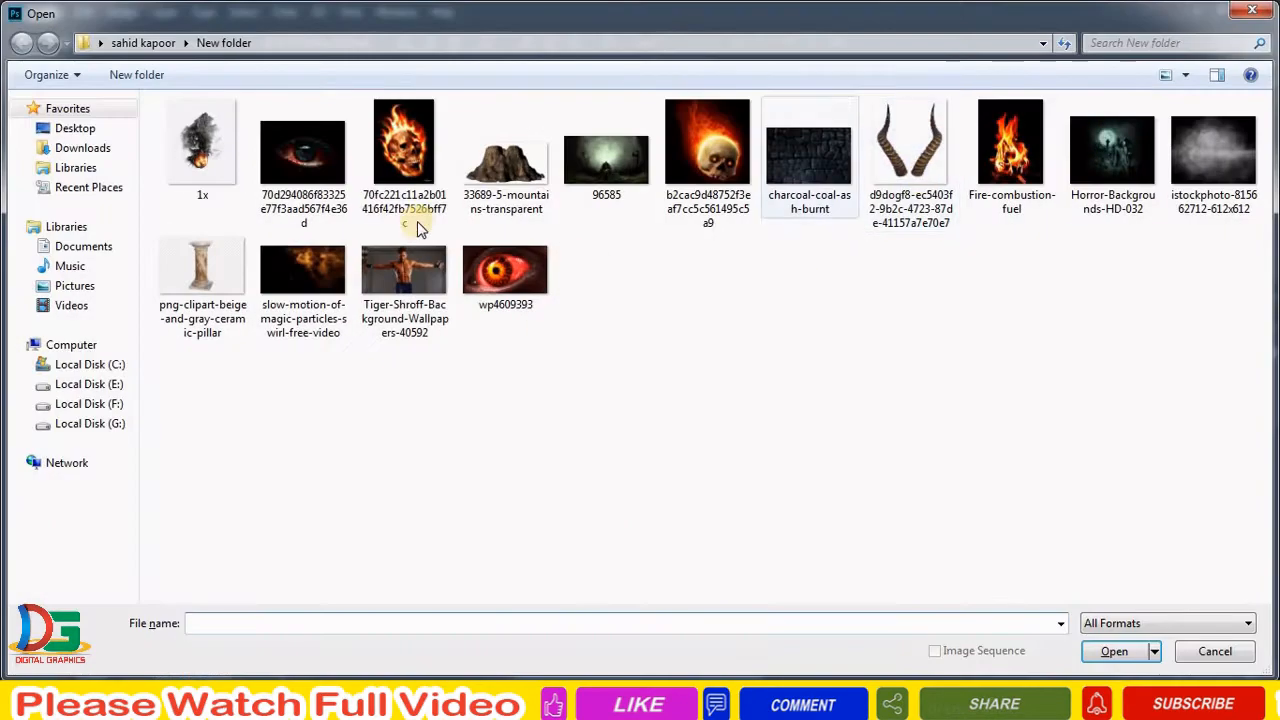
pyautogui.doubleClick(604, 190)
pyautogui.hotkey('ctrl', 'a')
pyautogui.hotkey('ctrl', 'x')
pyautogui.hotkey('ctrl', 'w')
pyautogui.click(655, 298)
pyautogui.hotkey('ctrl', 'v')
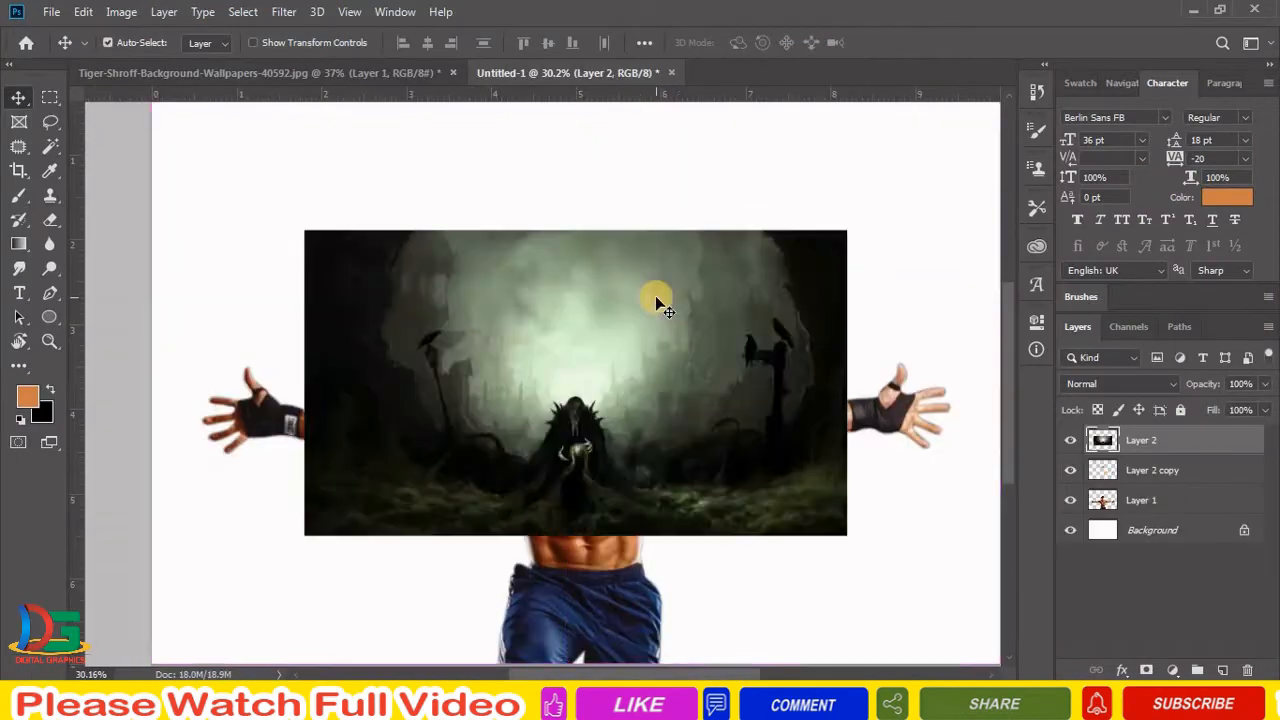
# Enlarge the dark forest image to fill the canvas and place its layer behind the man
pyautogui.hotkey('ctrl', 't')
pyautogui.scroll(-7, 655, 298)
pyautogui.moveTo(683, 467); pyautogui.dragTo(831, 541)
pyautogui.press('Return')
pyautogui.hotkey('ctrl', '[')
pyautogui.hotkey('ctrl', '[')
pyautogui.scroll(3, 629, 430)
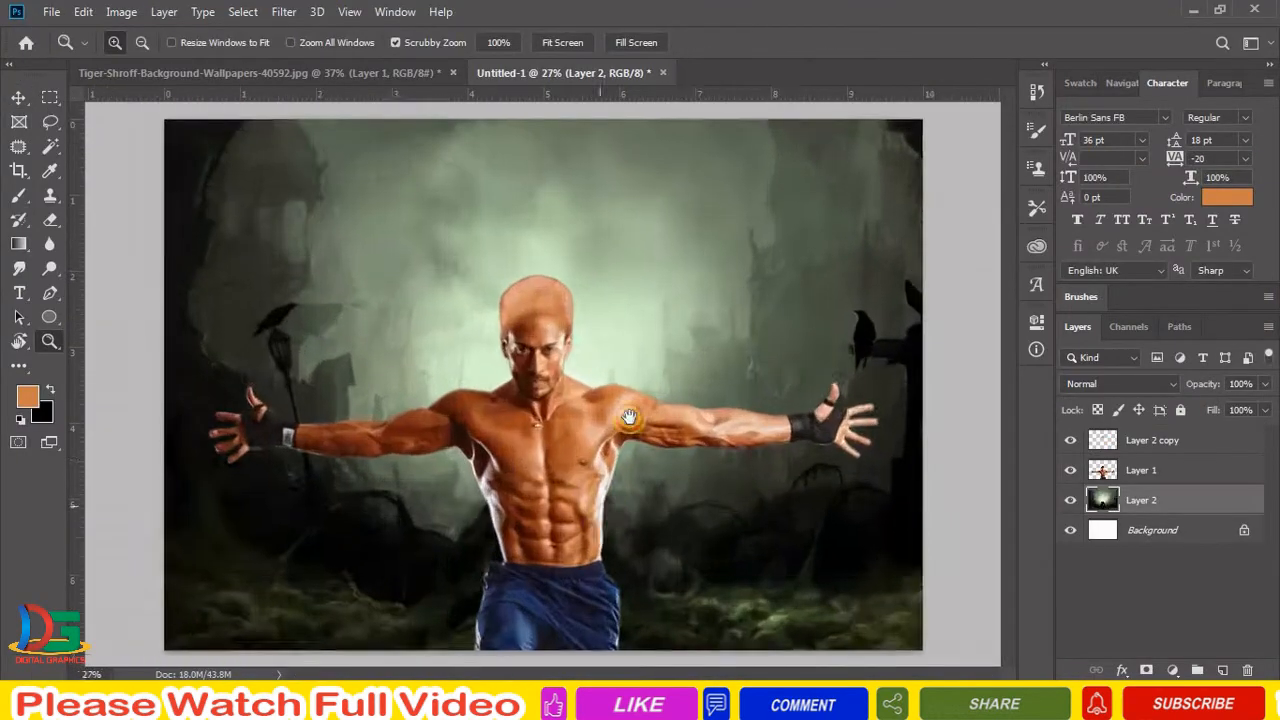
pyautogui.scroll(-3, 565, 535)
pyautogui.scroll(2, 548, 470)
pyautogui.keyDown('ctrl'); pyautogui.click(548, 470); pyautogui.keyUp('ctrl')
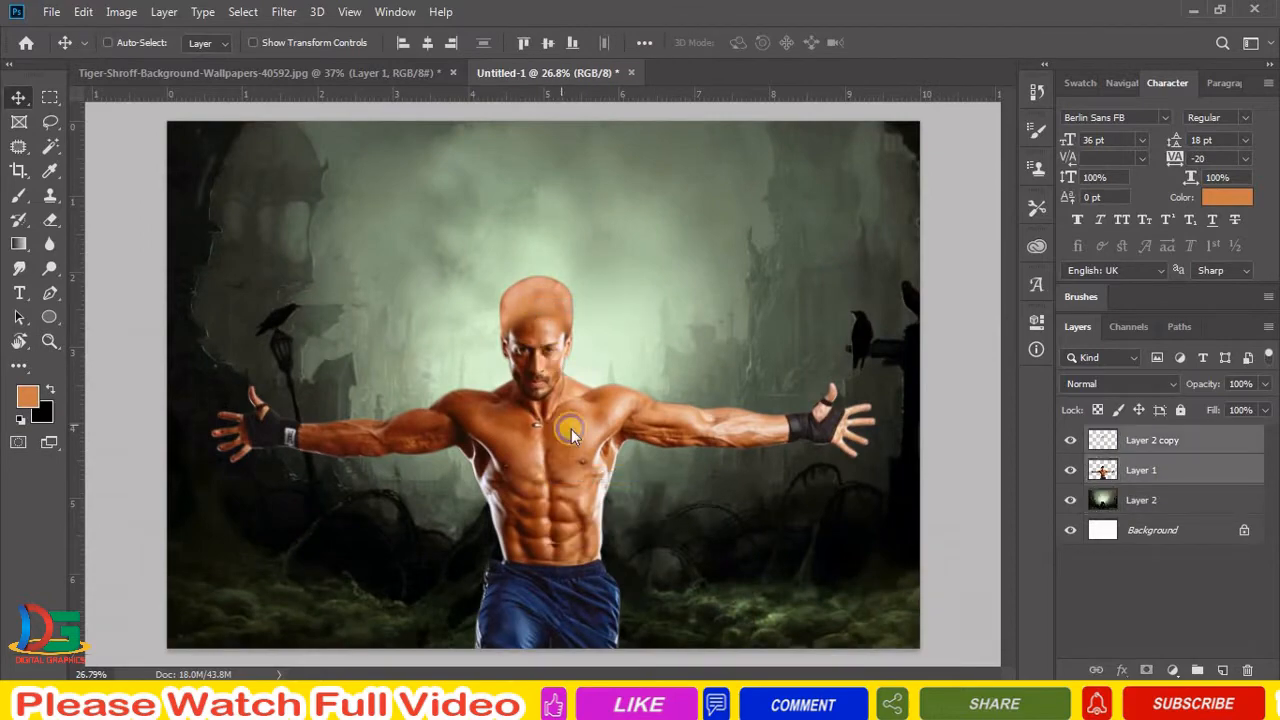
pyautogui.click(1120, 384)
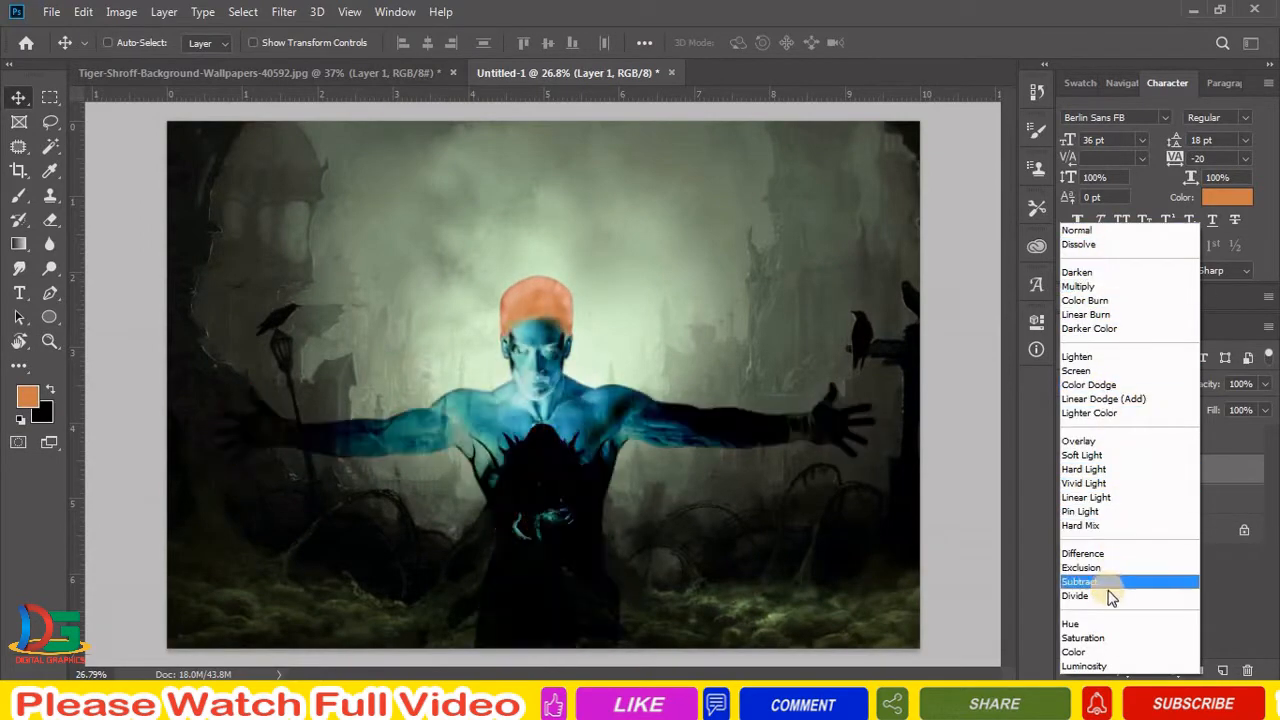
pyautogui.click(843, 392)
# Merge the bald cap layer with the man's layer
pyautogui.keyDown('ctrl'); pyautogui.keyDown('shift'); pyautogui.click(556, 316); pyautogui.keyUp('shift'); pyautogui.keyUp('ctrl')
pyautogui.hotkey('ctrl', 'e')
pyautogui.press('z')
pyautogui.moveTo(578, 378); pyautogui.dragTo(617, 406)
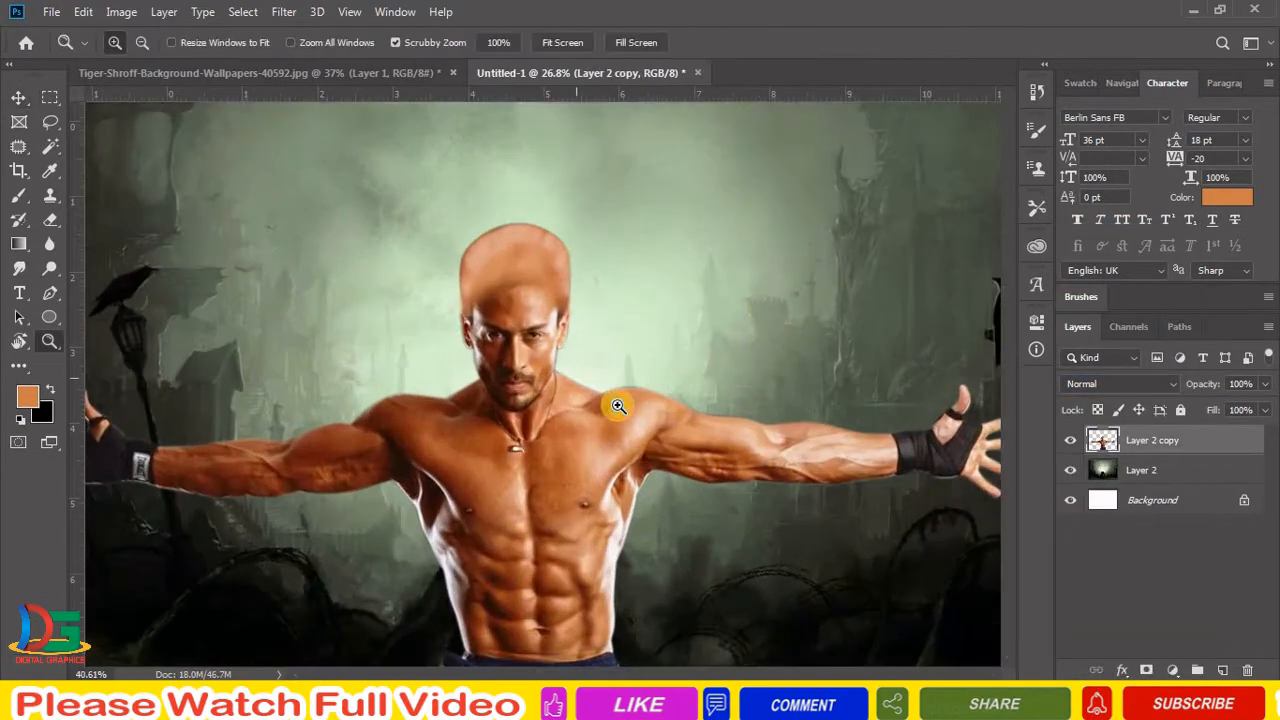
# Try painting a sampled grey-green background tone along the man's outstretched arm on the merged layer at 35% opacity
pyautogui.press('b')
pyautogui.hotkey('alt', '[')
pyautogui.keyDown('ctrl'); pyautogui.rightClick(624, 428); pyautogui.keyUp('ctrl')
pyautogui.click(645, 437)
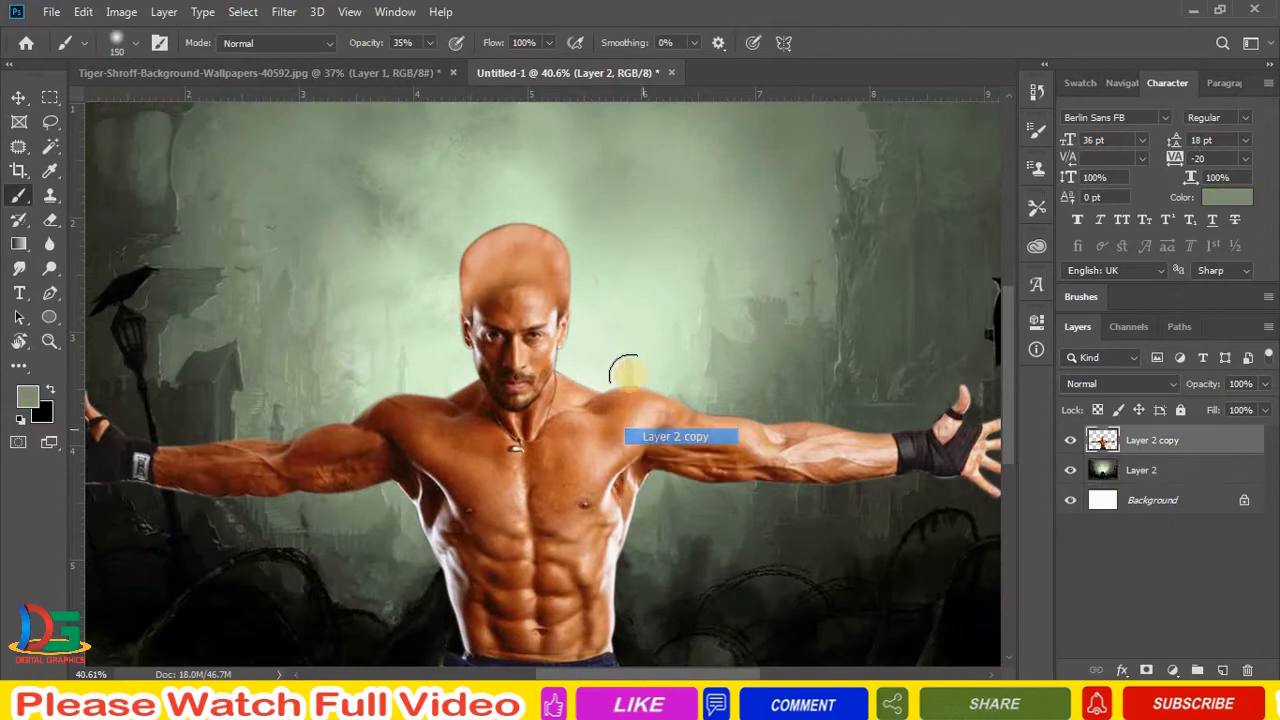
pyautogui.moveTo(638, 403)
pyautogui.mouseDown()
pyautogui.moveTo(774, 437)
pyautogui.moveTo(928, 426)
pyautogui.moveTo(897, 446)
pyautogui.moveTo(915, 438)
pyautogui.mouseUp()
# Try fading the upper edges of both arms with the Eraser at 34% opacity, and undo back to the unmerged layers
pyautogui.press('z')
pyautogui.press('e')
pyautogui.click(354, 43)
pyautogui.click(309, 64)
pyautogui.moveTo(620, 369); pyautogui.dragTo(739, 414)
pyautogui.moveTo(660, 468); pyautogui.dragTo(731, 377)
pyautogui.moveTo(515, 290); pyautogui.dragTo(306, 316)
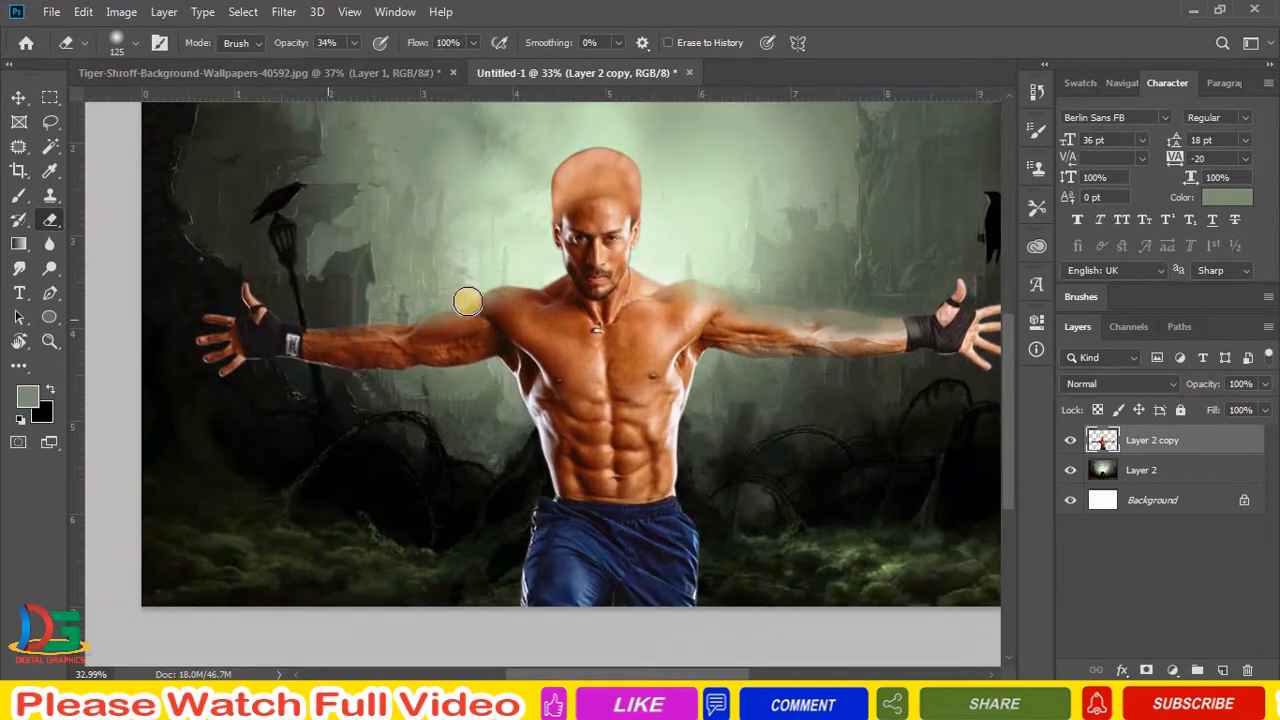
pyautogui.hotkey('ctrl', 'z')
pyautogui.hotkey('ctrl', 'z')
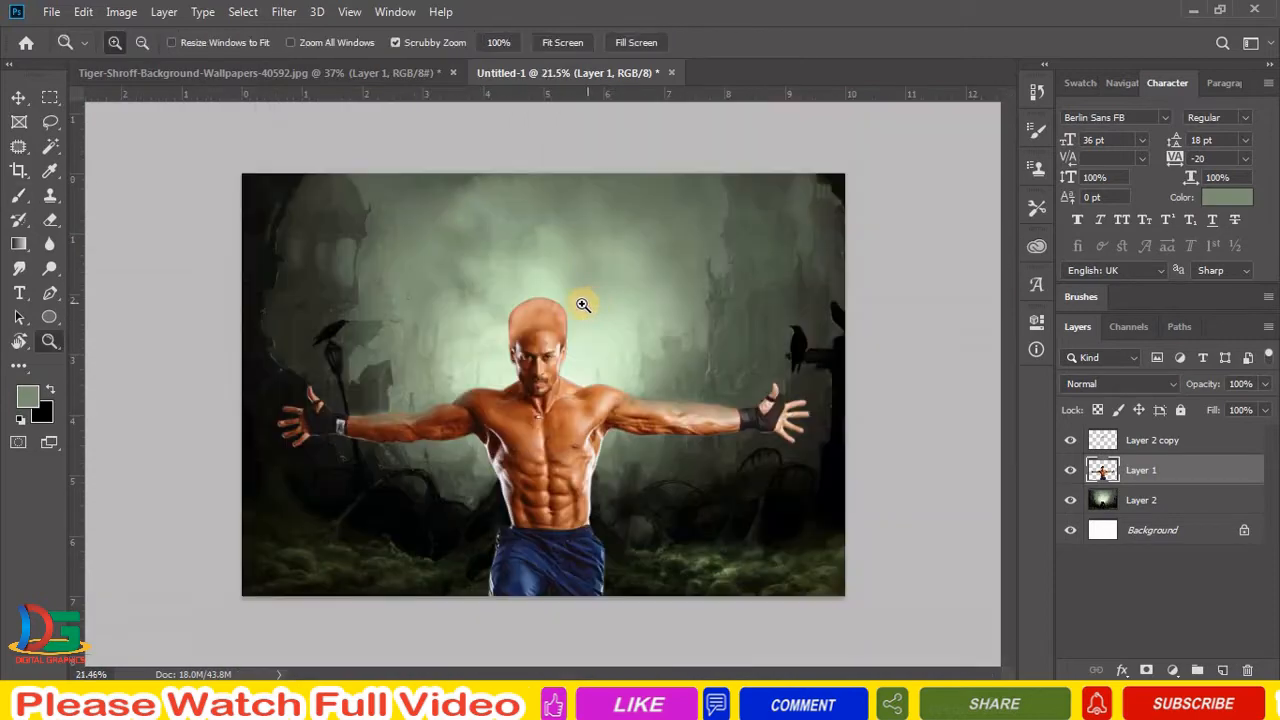
# Paint the grey-green background tone along the edges of both arms on Layer 1 with a soft brush at 35% opacity
pyautogui.moveTo(728, 432)
pyautogui.mouseDown()
pyautogui.moveTo(811, 440)
pyautogui.moveTo(680, 422)
pyautogui.mouseUp()
pyautogui.moveTo(600, 393); pyautogui.dragTo(638, 393)
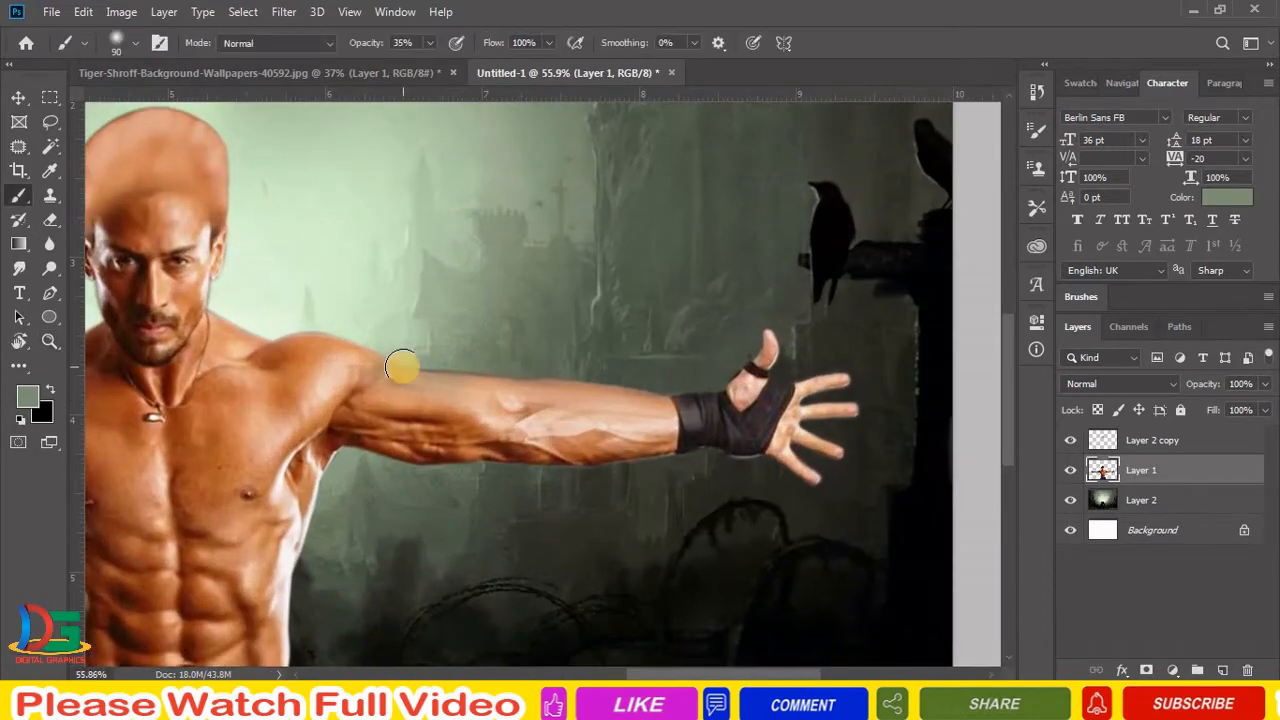
pyautogui.moveTo(471, 381)
pyautogui.mouseDown()
pyautogui.moveTo(660, 411)
pyautogui.moveTo(518, 404)
pyautogui.mouseUp()
pyautogui.moveTo(455, 440); pyautogui.dragTo(717, 377)
pyautogui.moveTo(886, 391); pyautogui.dragTo(638, 388)
pyautogui.moveTo(420, 451); pyautogui.dragTo(832, 432)
pyautogui.press('[')
pyautogui.press('[')
pyautogui.moveTo(595, 320); pyautogui.dragTo(438, 336)
pyautogui.moveTo(352, 378); pyautogui.dragTo(543, 389)
# Open the png-clipart-beige-and-gray-ceramic-pillar image
pyautogui.press('v')
pyautogui.hotkey('ctrl', 'o')
pyautogui.doubleClick(206, 275)
pyautogui.press('w')
pyautogui.hotkey('shift', 'e')
pyautogui.hotkey('shift', 'e')
pyautogui.hotkey('shift', 'e')
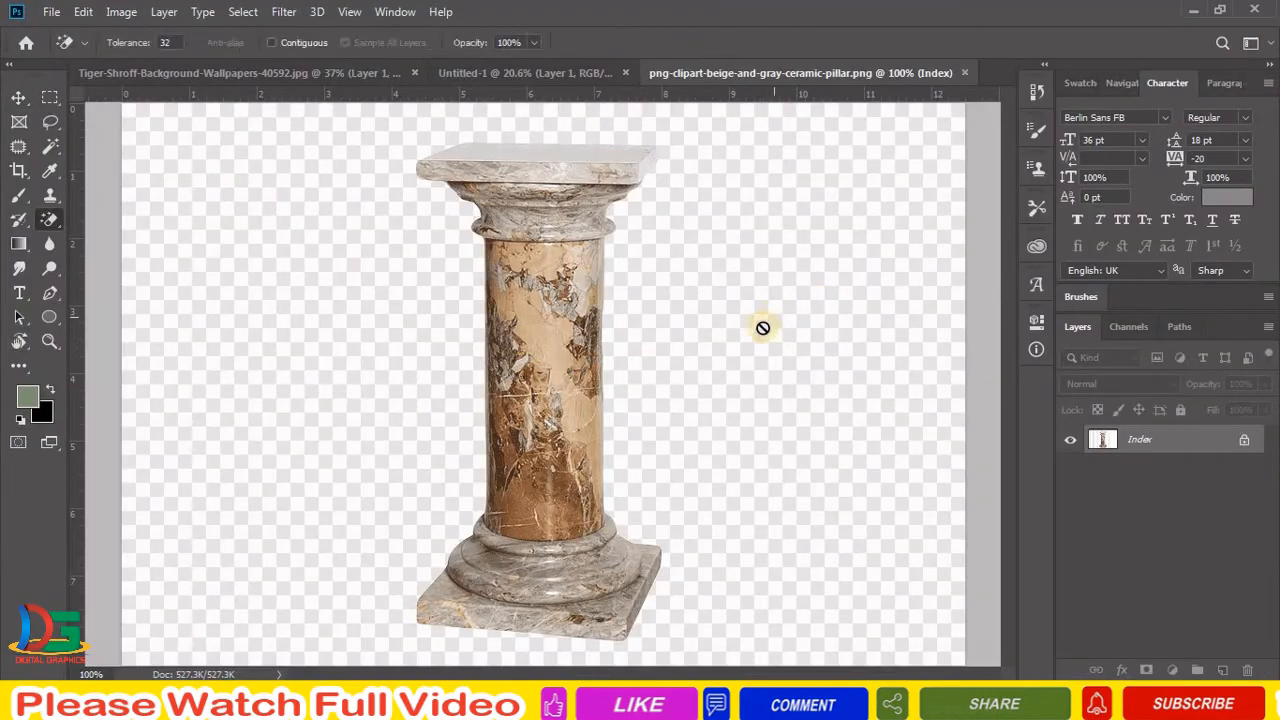
pyautogui.press('w')
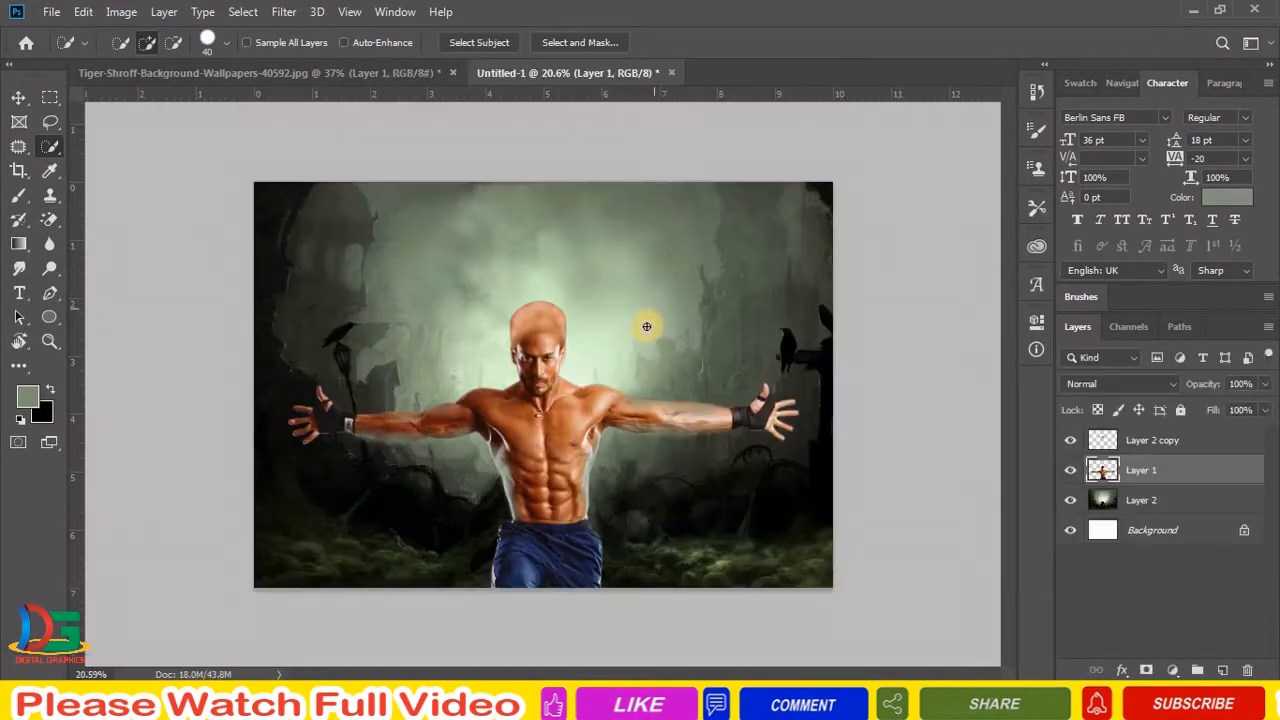
# Paste the pillar image into the poster as a new layer directly above the man's layer
pyautogui.hotkey('ctrl', 'v')
pyautogui.press('z')
pyautogui.moveTo(545, 425); pyautogui.dragTo(582, 425)
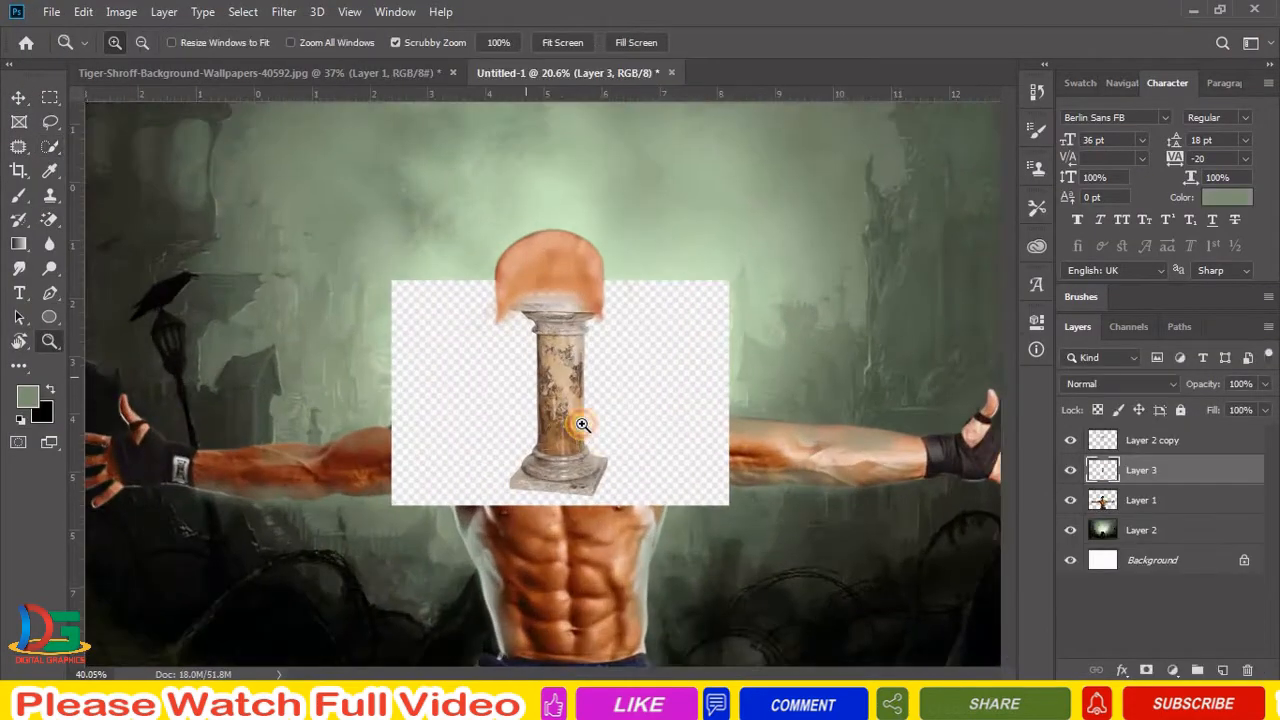
# Raise the pillar layer one level and select the pillar with Quick Selection, feathering the selection by 2 pixels
pyautogui.press('v')
pyautogui.hotkey('ctrl', ']')
pyautogui.press('z')
pyautogui.moveTo(550, 356); pyautogui.dragTo(574, 356)
pyautogui.press('w')
pyautogui.moveTo(554, 544)
pyautogui.mouseDown()
pyautogui.moveTo(586, 446)
pyautogui.moveTo(541, 281)
pyautogui.moveTo(634, 271)
pyautogui.mouseUp()
pyautogui.hotkey('ctrl', '0')
pyautogui.hotkey('shift', 'F6')
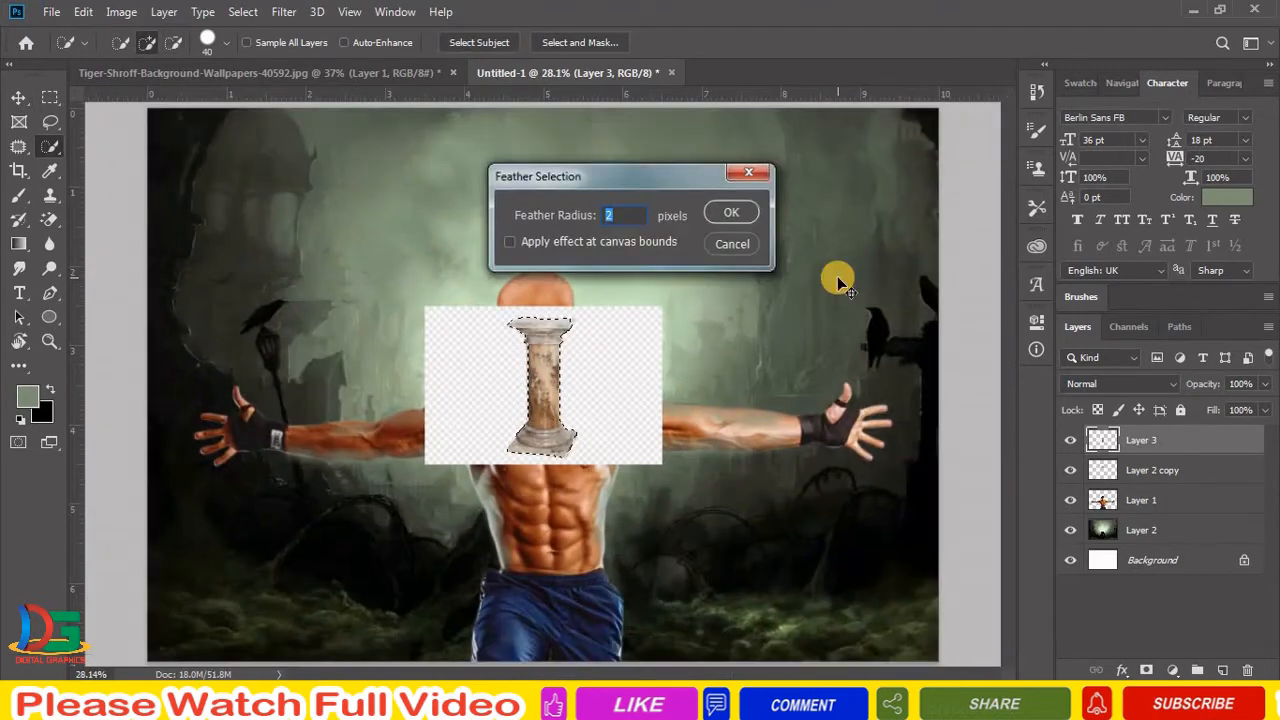
pyautogui.press('Return')
# Cut the pillar onto its own layer, discard its leftover backdrop, and move it over the arm on the image's left side
pyautogui.hotkey('ctrl', 'x')
pyautogui.press('v')
pyautogui.press('Delete')
pyautogui.hotkey('ctrl', 'v')
pyautogui.moveTo(560, 396); pyautogui.dragTo(354, 397)
# Enlarge the pillar and move its layer directly beneath the man's layer, Layer 1
pyautogui.hotkey('ctrl', 't')
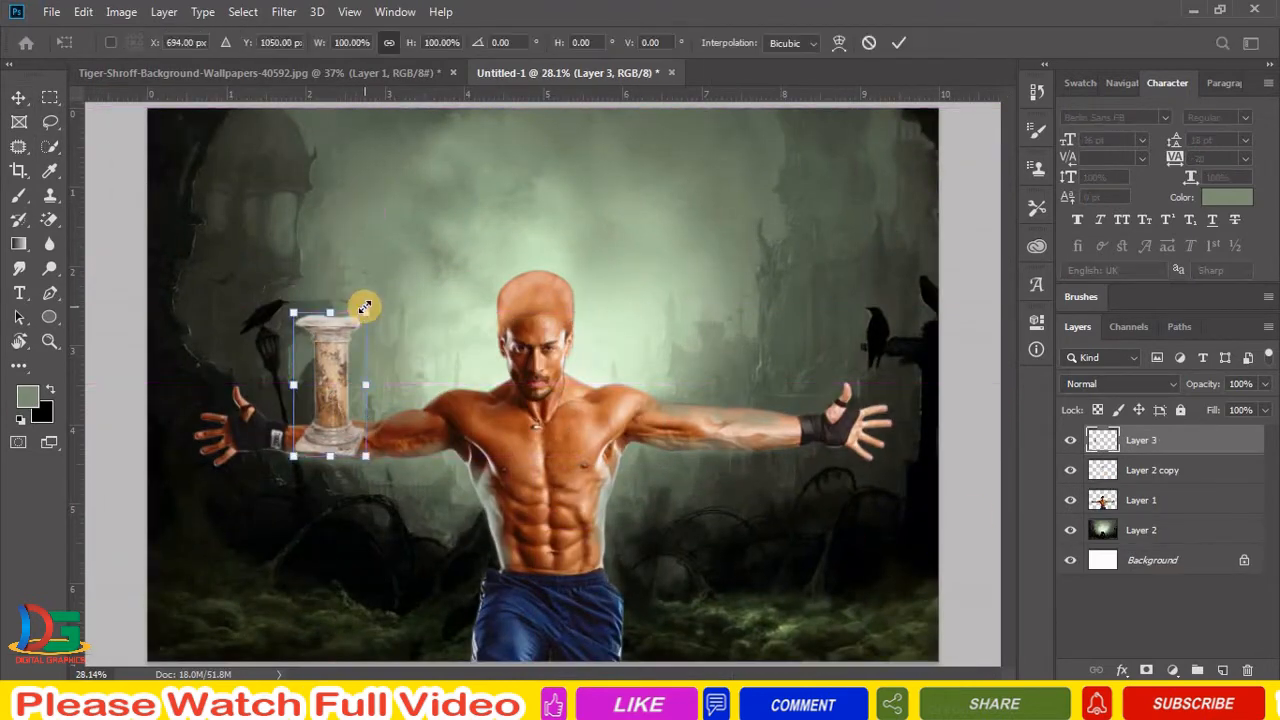
pyautogui.moveTo(365, 307); pyautogui.dragTo(411, 203)
pyautogui.press('Return')
pyautogui.hotkey('ctrl', '[')
pyautogui.hotkey('ctrl', '[')
pyautogui.hotkey('ctrl', '[')
pyautogui.hotkey('ctrl', ']')
# Scale the pillar down and position it behind the arm near the shoulder, and add a layer mask to Layer 3
pyautogui.moveTo(364, 346)
pyautogui.mouseDown()
pyautogui.moveTo(368, 309)
pyautogui.moveTo(364, 321)
pyautogui.mouseUp()
pyautogui.hotkey('ctrl', 't')
pyautogui.moveTo(293, 182); pyautogui.dragTo(355, 345)
pyautogui.moveTo(409, 425); pyautogui.dragTo(426, 460)
pyautogui.moveTo(394, 392); pyautogui.dragTo(391, 400)
pyautogui.press('Return')
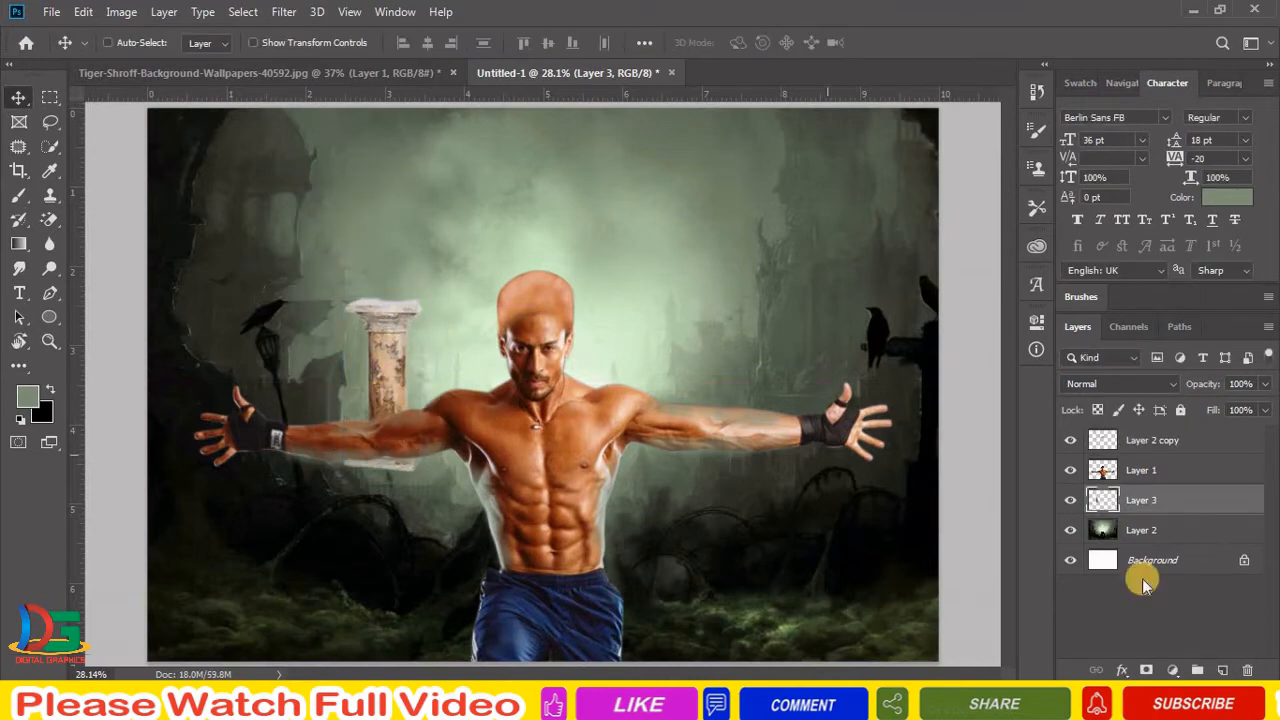
pyautogui.click(1146, 670)
pyautogui.press('e')
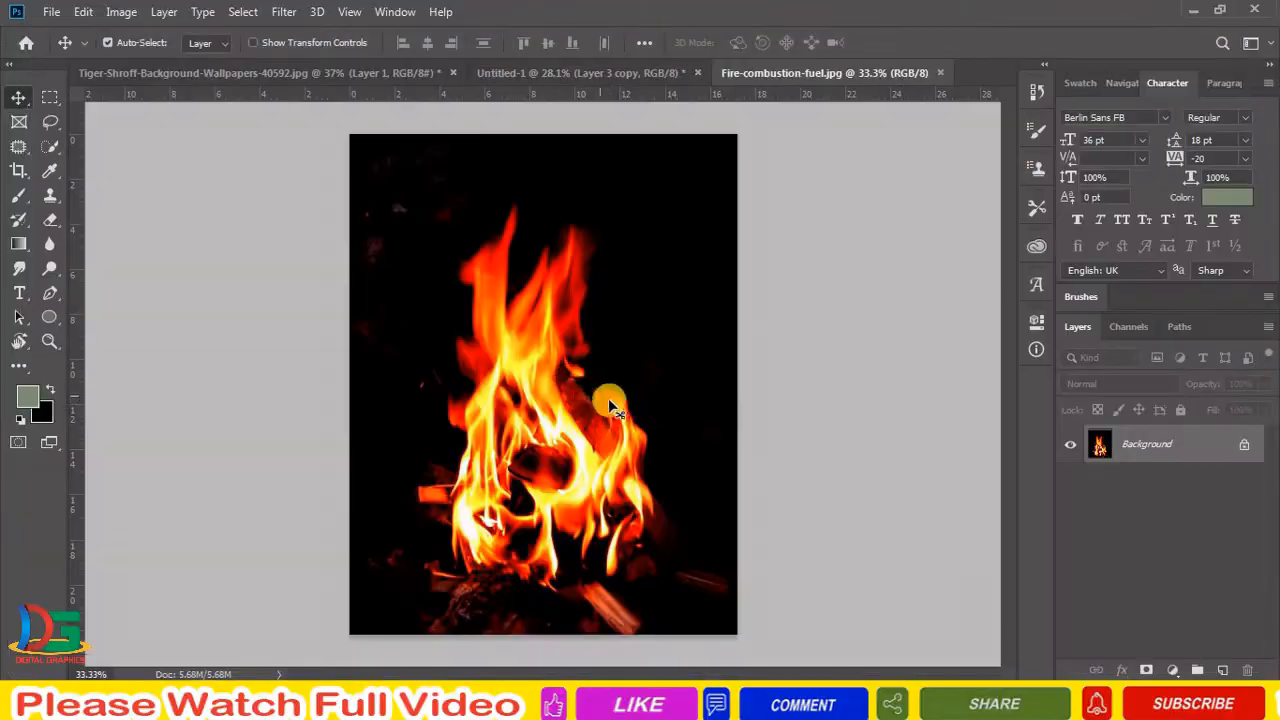
# Transfer the whole Fire-combustion-fuel image into the poster as a new layer and scale it down
pyautogui.hotkey('ctrl', 'a')
pyautogui.hotkey('ctrl', 'x')
pyautogui.hotkey('ctrl', 'w')
pyautogui.click(643, 300)
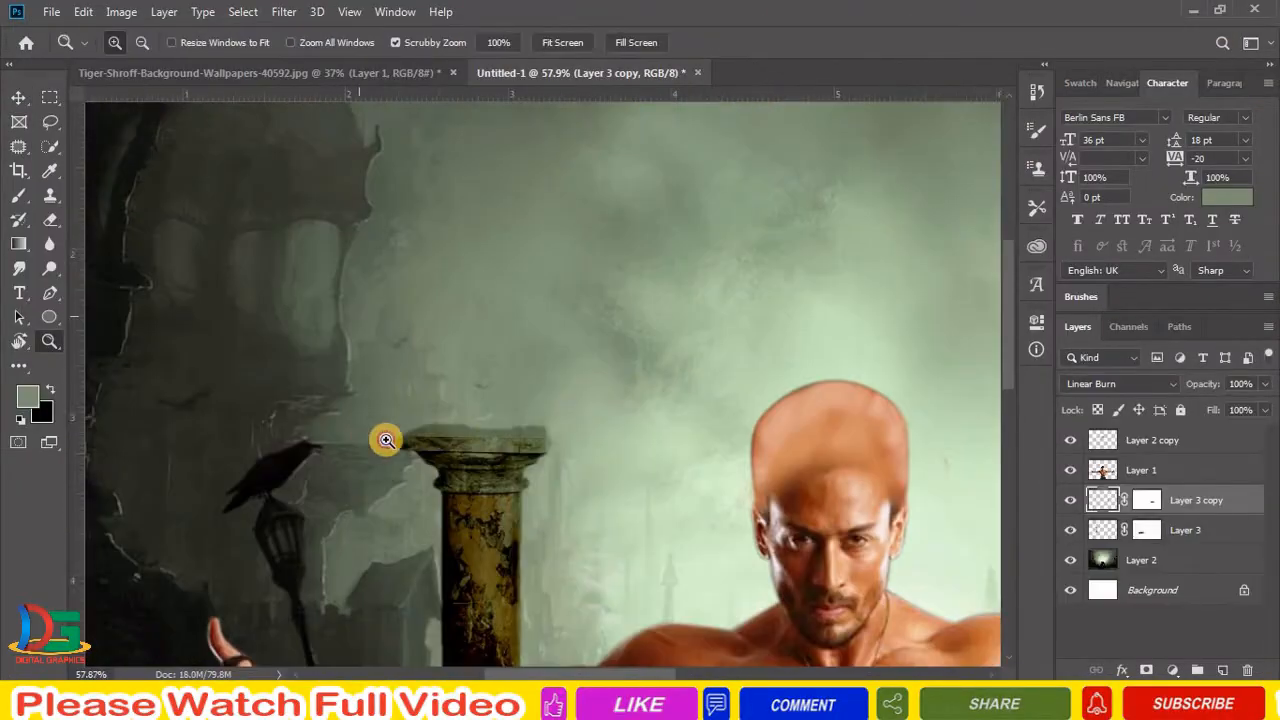
pyautogui.hotkey('ctrl', 'v')
pyautogui.hotkey('ctrl', 't')
pyautogui.moveTo(559, 134); pyautogui.dragTo(468, 247)
pyautogui.press('Return')
# Position the fire on top of the left pillar and set its blend mode to Color Dodge
pyautogui.scroll(3, 436, 354)
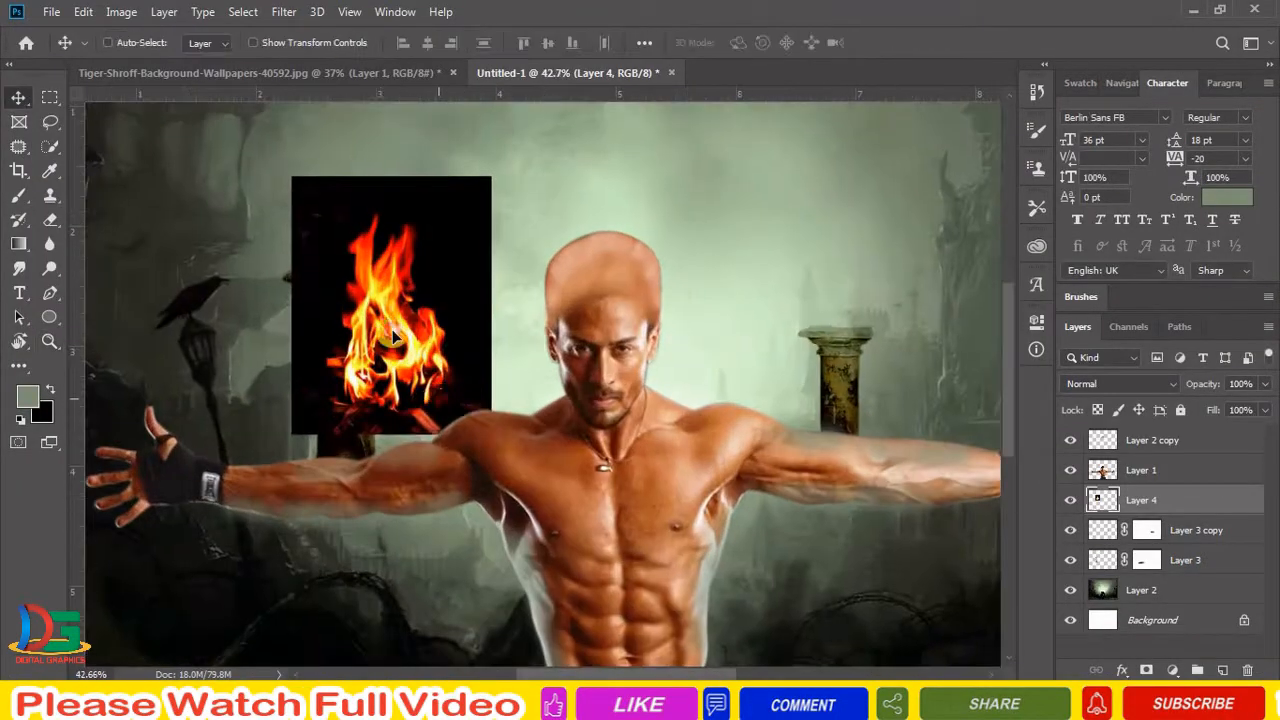
pyautogui.moveTo(436, 354); pyautogui.dragTo(388, 279)
pyautogui.click(1104, 382)
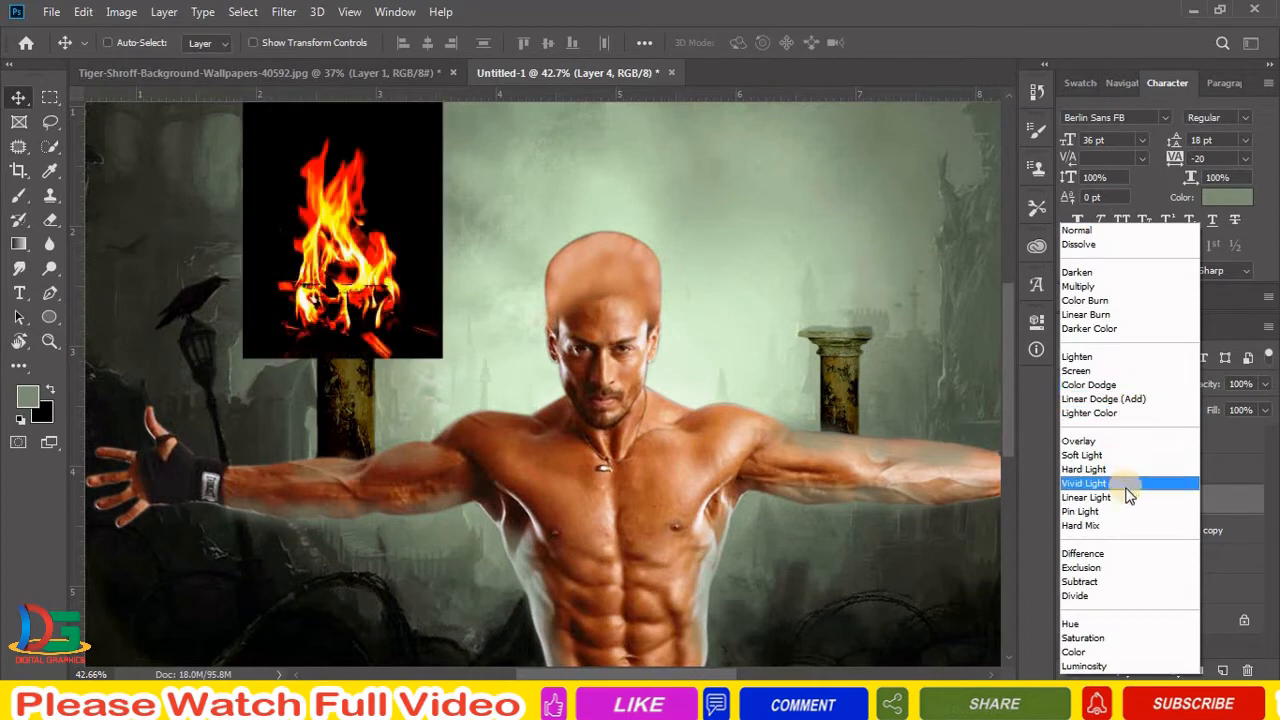
pyautogui.click(1096, 386)
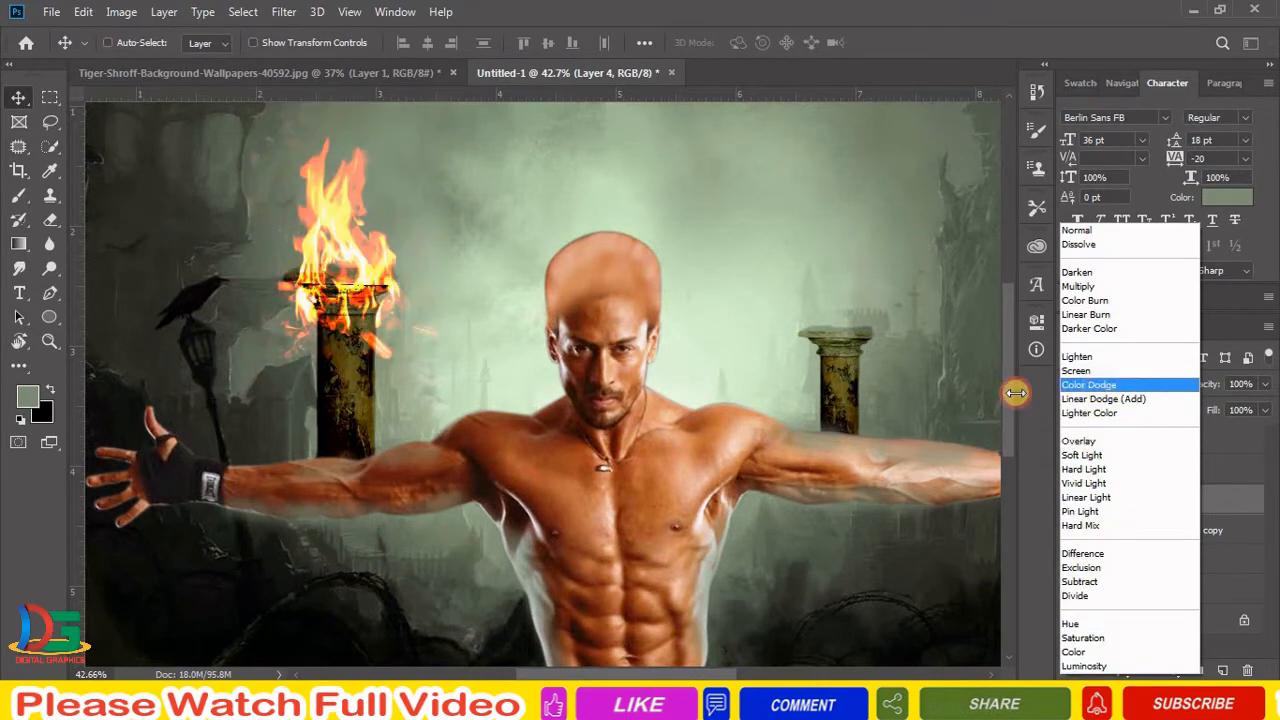
pyautogui.moveTo(450, 300); pyautogui.dragTo(457, 274)
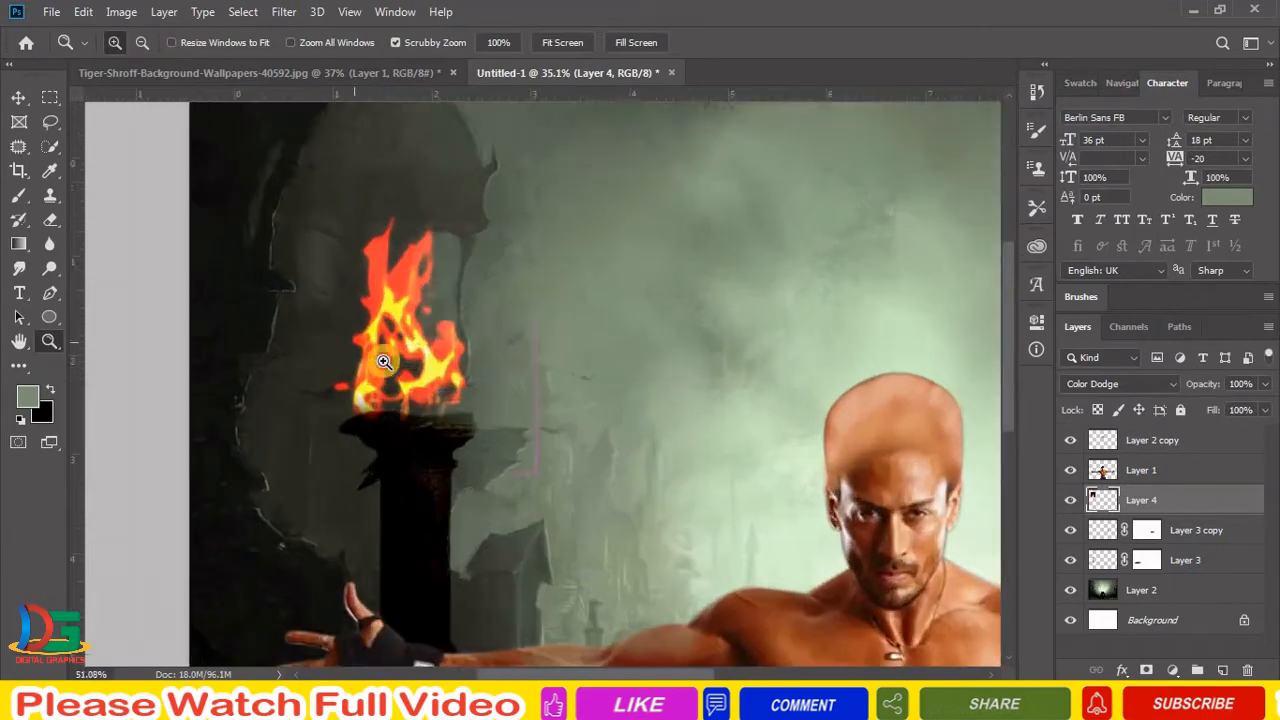
# Open 1x.jpg, cut out the burning smoke plume with a rectangular selection, and close the image without saving
pyautogui.moveTo(850, 300); pyautogui.dragTo(732, 318)
pyautogui.hotkey('ctrl', 'o')
pyautogui.doubleClick(205, 152)
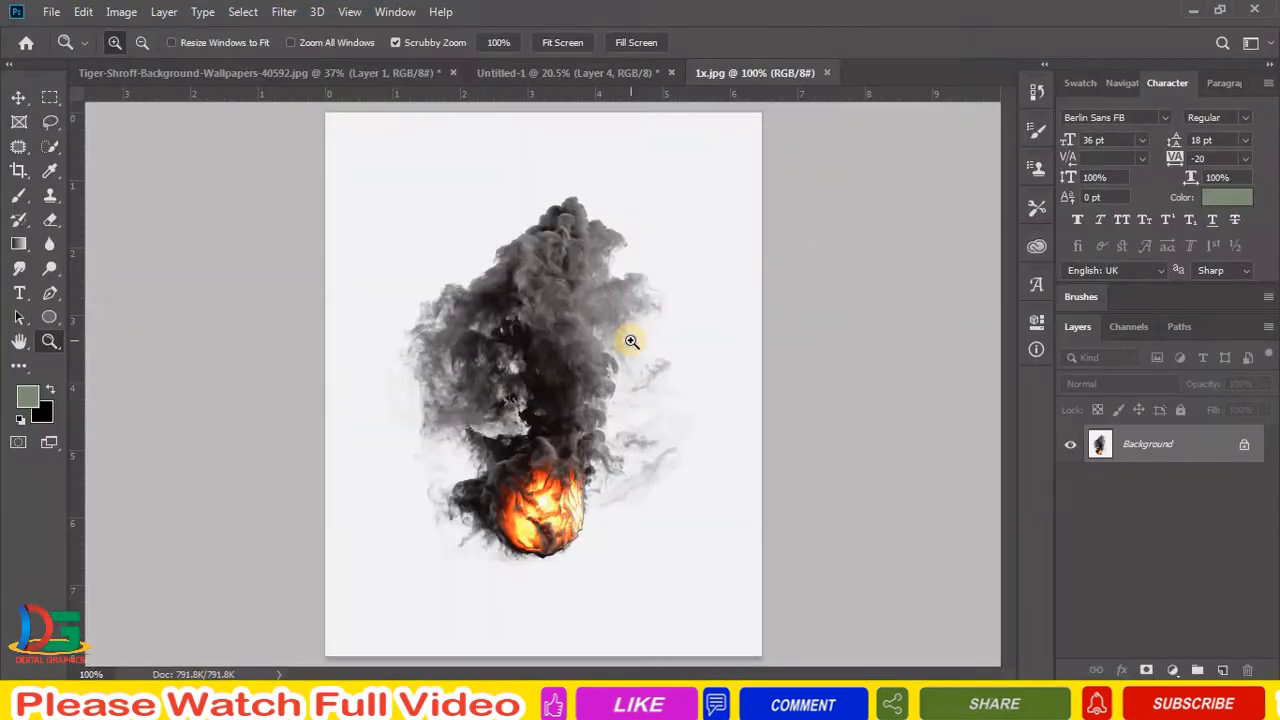
pyautogui.press('m')
pyautogui.moveTo(346, 163); pyautogui.dragTo(725, 573)
pyautogui.hotkey('ctrl', 'x')
pyautogui.hotkey('ctrl', 'w')
pyautogui.click(645, 303)
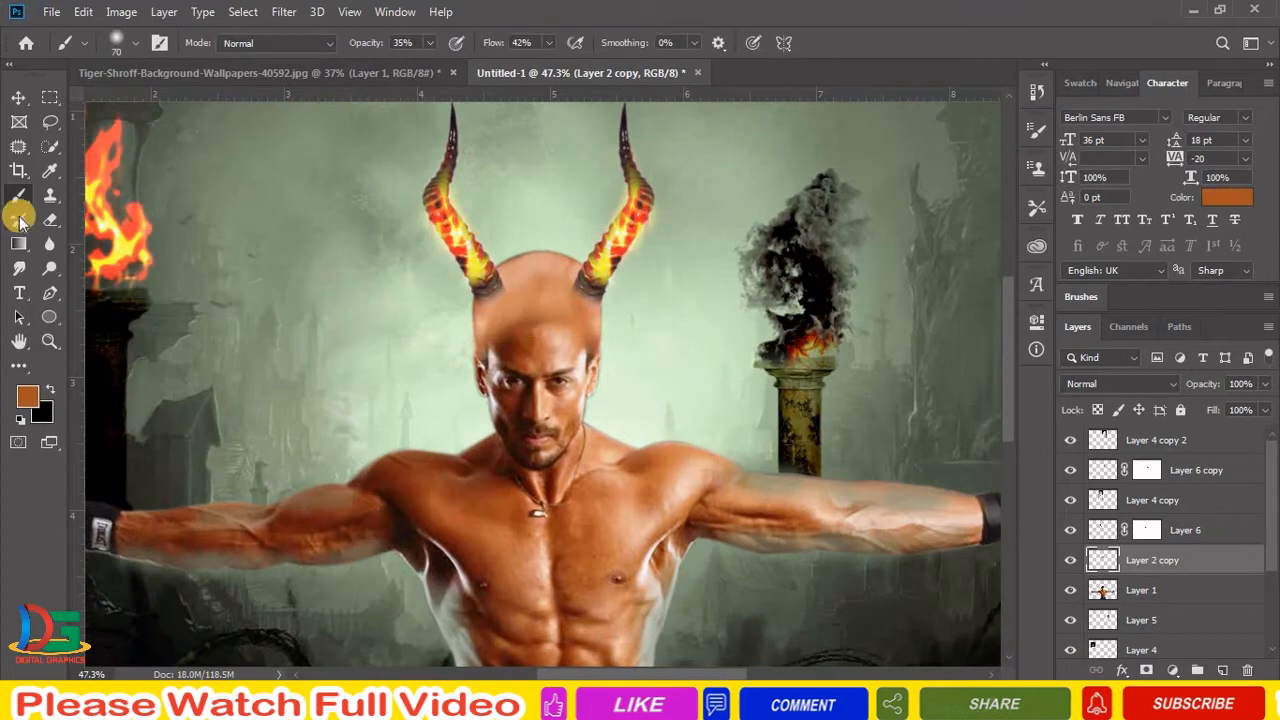
# Merge the bald-head layer, Layer 2 copy, with the man's layer, Layer 1
pyautogui.click(50, 195)
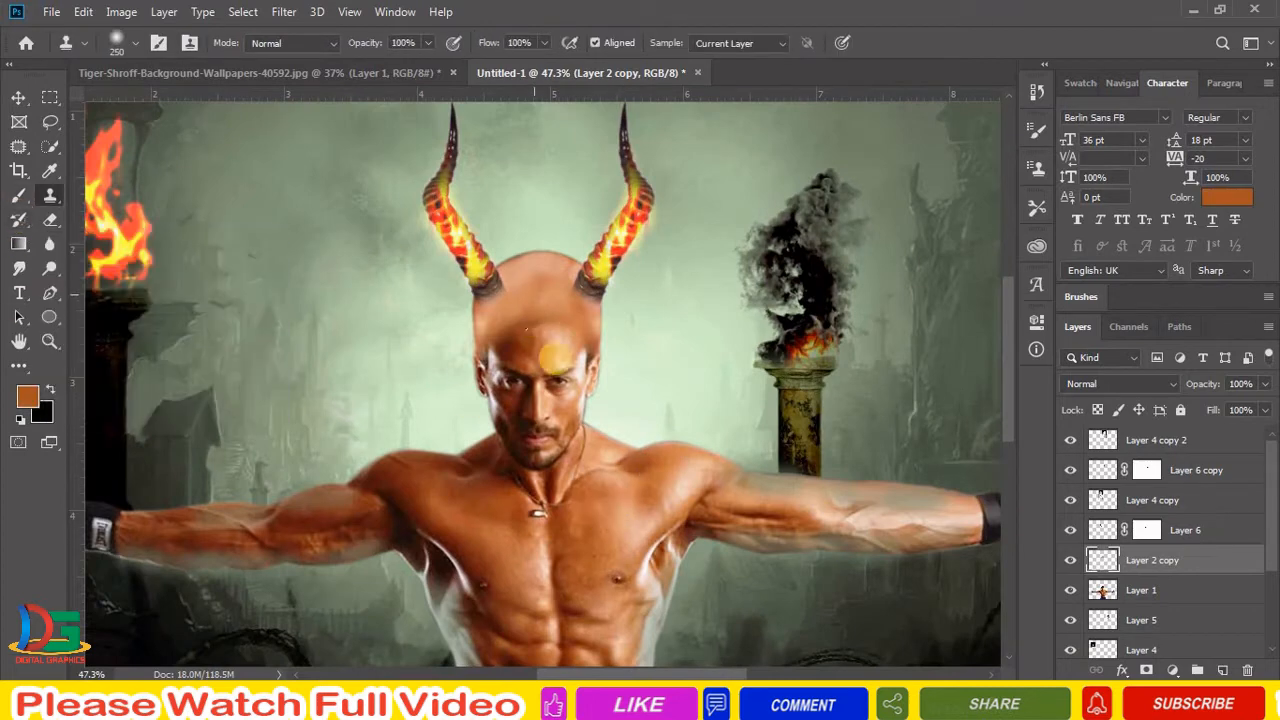
pyautogui.press('v')
pyautogui.rightClick(572, 450)
pyautogui.click(600, 463)
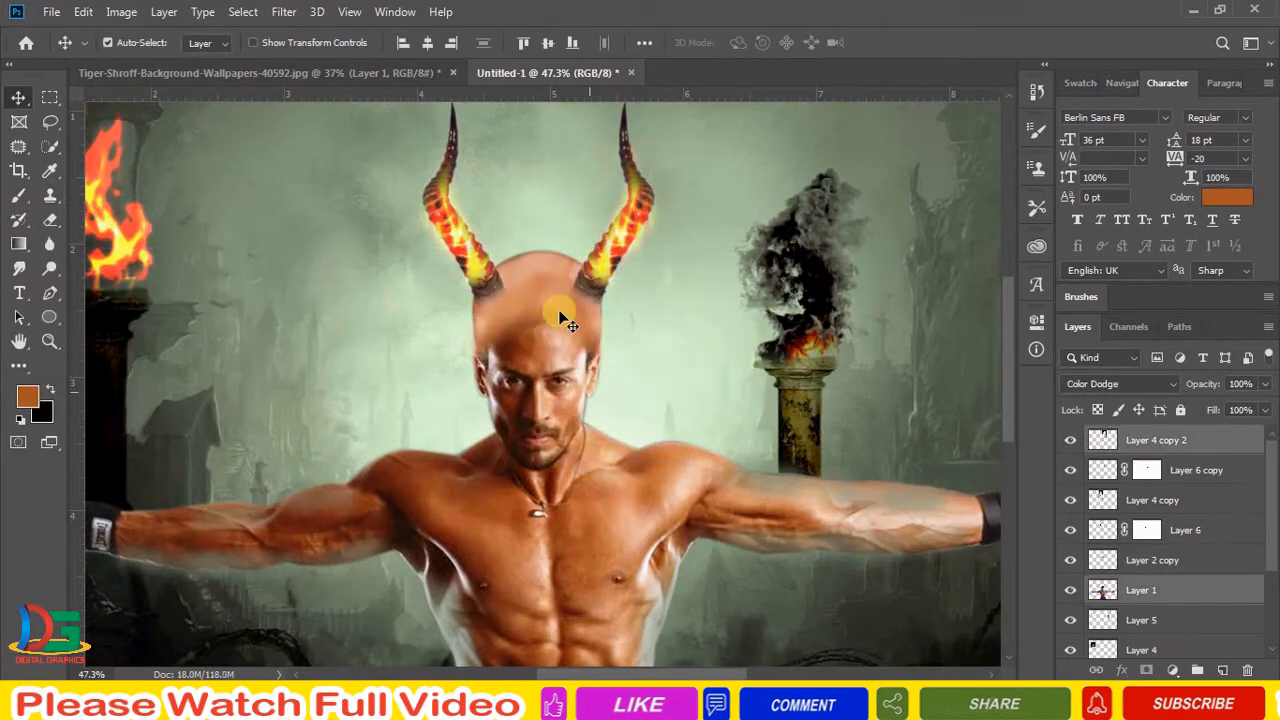
pyautogui.rightClick(524, 305)
pyautogui.rightClick(529, 298)
pyautogui.click(563, 312)
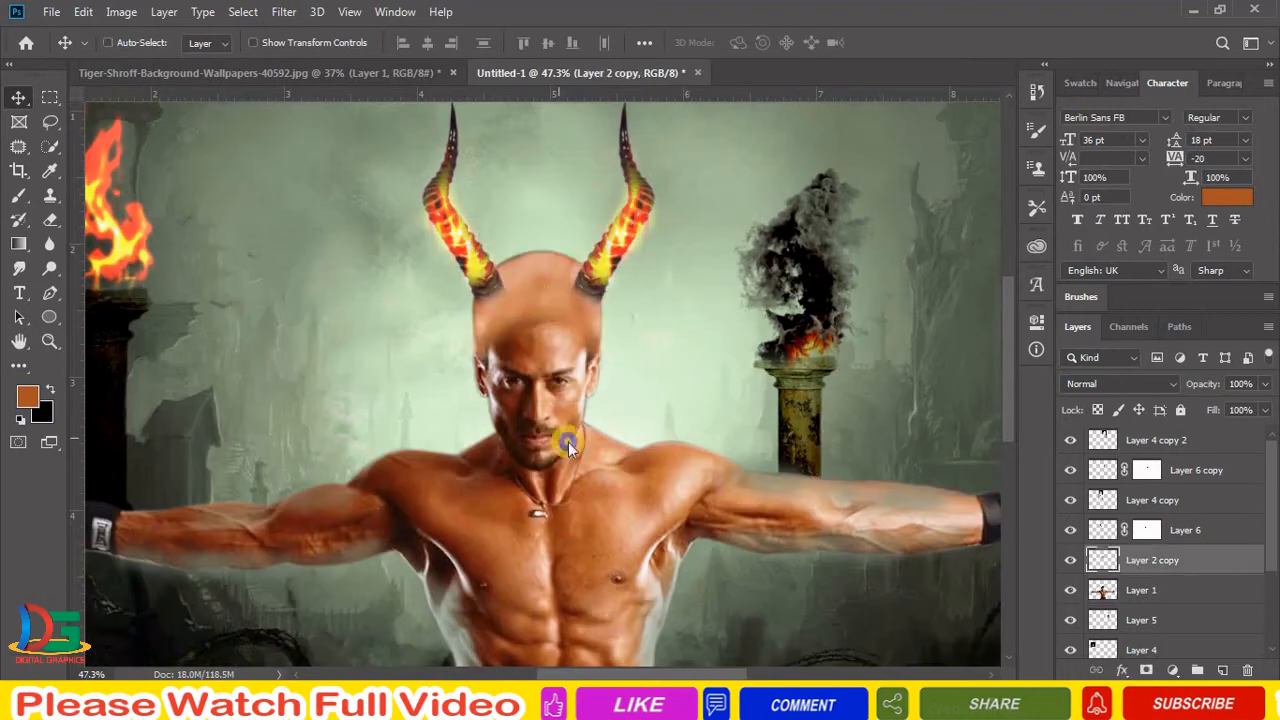
pyautogui.keyDown('ctrl'); pyautogui.keyDown('shift'); pyautogui.click(568, 442); pyautogui.keyUp('shift'); pyautogui.keyUp('ctrl')
pyautogui.hotkey('ctrl', 'e')
# Retouch the man's bald head by cloning skin with a soft Clone Stamp at 100% opacity, varying the brush size
pyautogui.press('z')
pyautogui.moveTo(500, 290); pyautogui.dragTo(560, 292)
pyautogui.press('s')
pyautogui.keyDown('alt'); pyautogui.click(686, 614); pyautogui.keyUp('alt')
pyautogui.press('[')
pyautogui.press('[')
pyautogui.moveTo(510, 347); pyautogui.dragTo(530, 338)
pyautogui.moveTo(592, 468)
pyautogui.mouseDown()
pyautogui.moveTo(588, 300)
pyautogui.moveTo(610, 445)
pyautogui.mouseUp()
pyautogui.press('[')
pyautogui.press('[')
pyautogui.press('[')
pyautogui.press('[')
pyautogui.moveTo(503, 272); pyautogui.dragTo(503, 245)
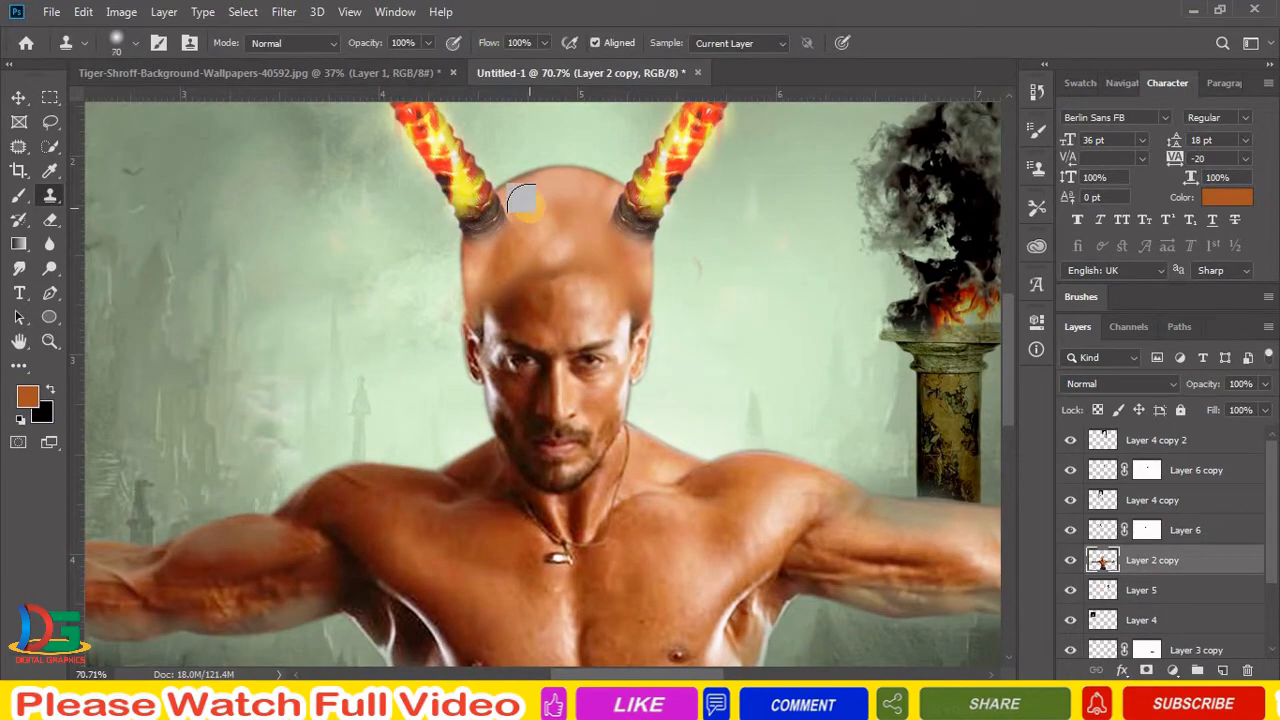
pyautogui.press(']')
pyautogui.press(']')
pyautogui.press(']')
pyautogui.press(']')
pyautogui.scroll(-2, 560, 390)
# Apply a slight Levels adjustment to the man's merged layer, Layer 2 copy
pyautogui.press('v')
pyautogui.rightClick(599, 480)
pyautogui.click(620, 499)
pyautogui.hotkey('ctrl', 'l')
pyautogui.moveTo(939, 473); pyautogui.dragTo(920, 470)
pyautogui.click(1134, 297)
# Paint black shadows around both of the man's eyes with a soft 70 px brush at 35% opacity
pyautogui.press('z')
pyautogui.moveTo(582, 362); pyautogui.dragTo(643, 425)
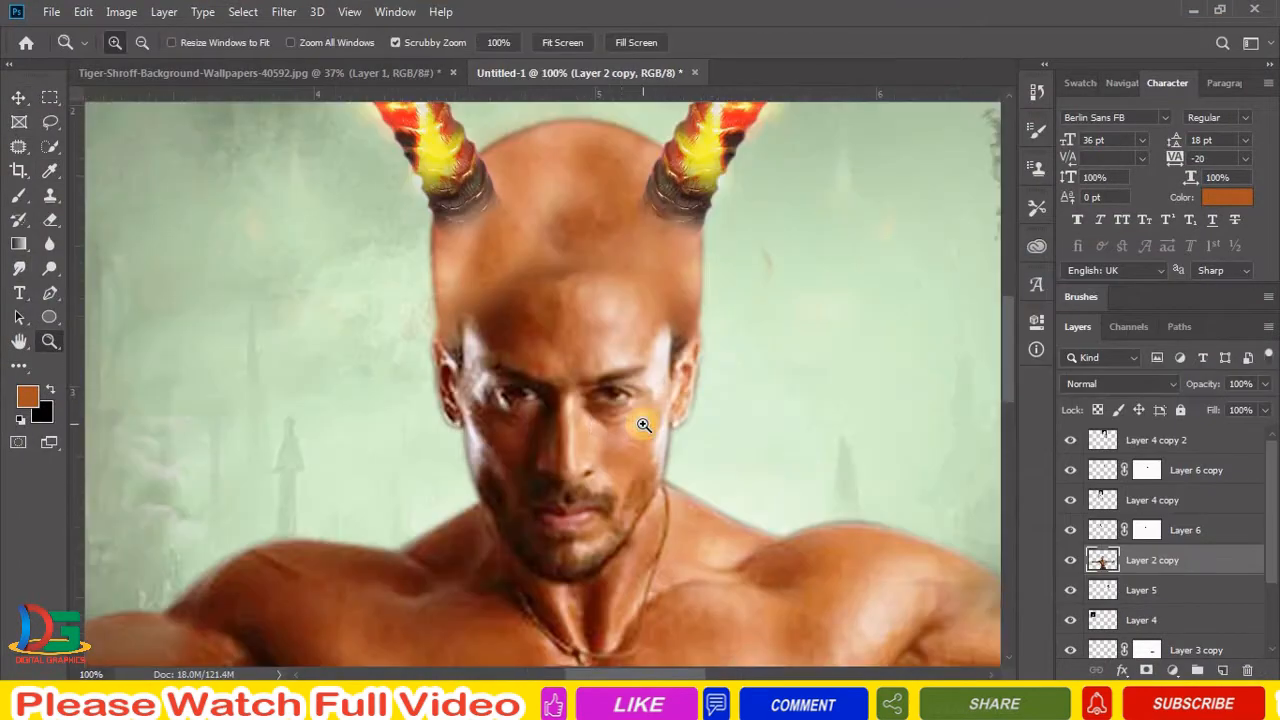
pyautogui.press('b')
pyautogui.click(23, 390)
pyautogui.moveTo(760, 465); pyautogui.dragTo(849, 516)
pyautogui.press('Return')
pyautogui.moveTo(612, 402)
pyautogui.mouseDown()
pyautogui.moveTo(637, 400)
pyautogui.moveTo(608, 404)
pyautogui.mouseUp()
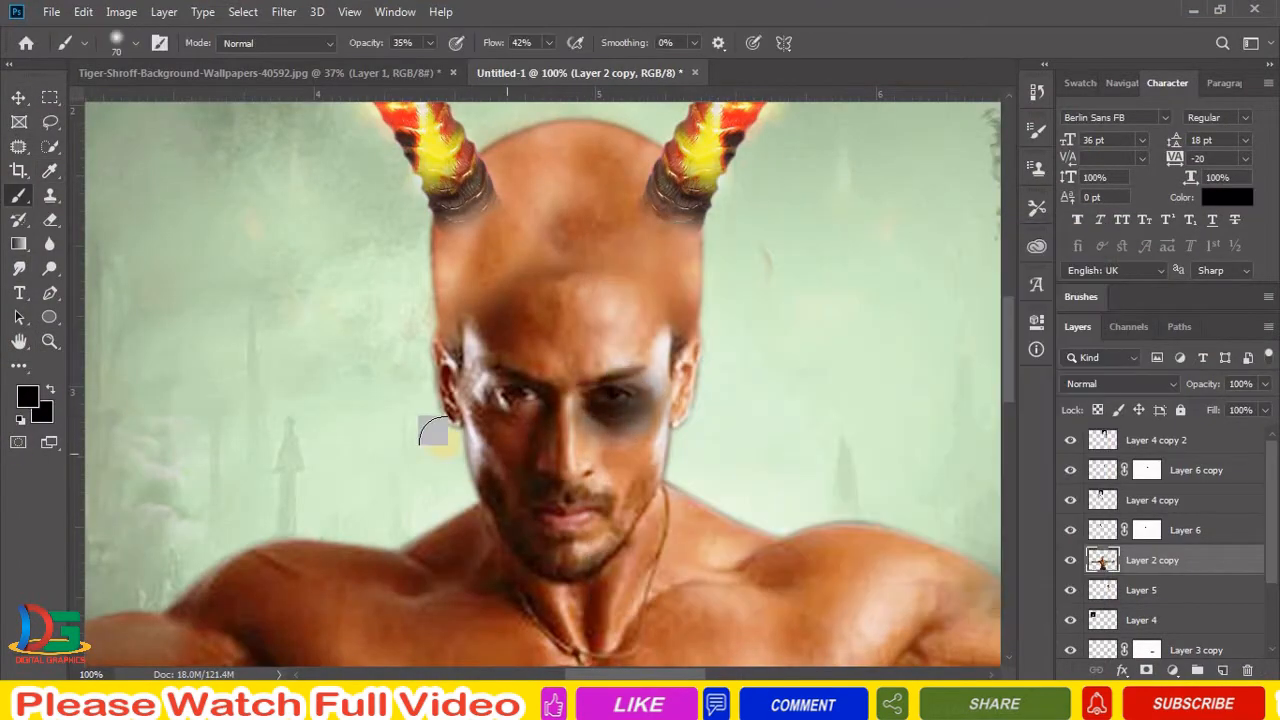
pyautogui.moveTo(492, 392); pyautogui.dragTo(523, 397)
pyautogui.moveTo(565, 467); pyautogui.dragTo(626, 287)
# Open the red eye image wp4609393 and paste it into the poster as a new layer above the man
pyautogui.press('v')
pyautogui.hotkey('ctrl', 'o')
pyautogui.click(500, 265)
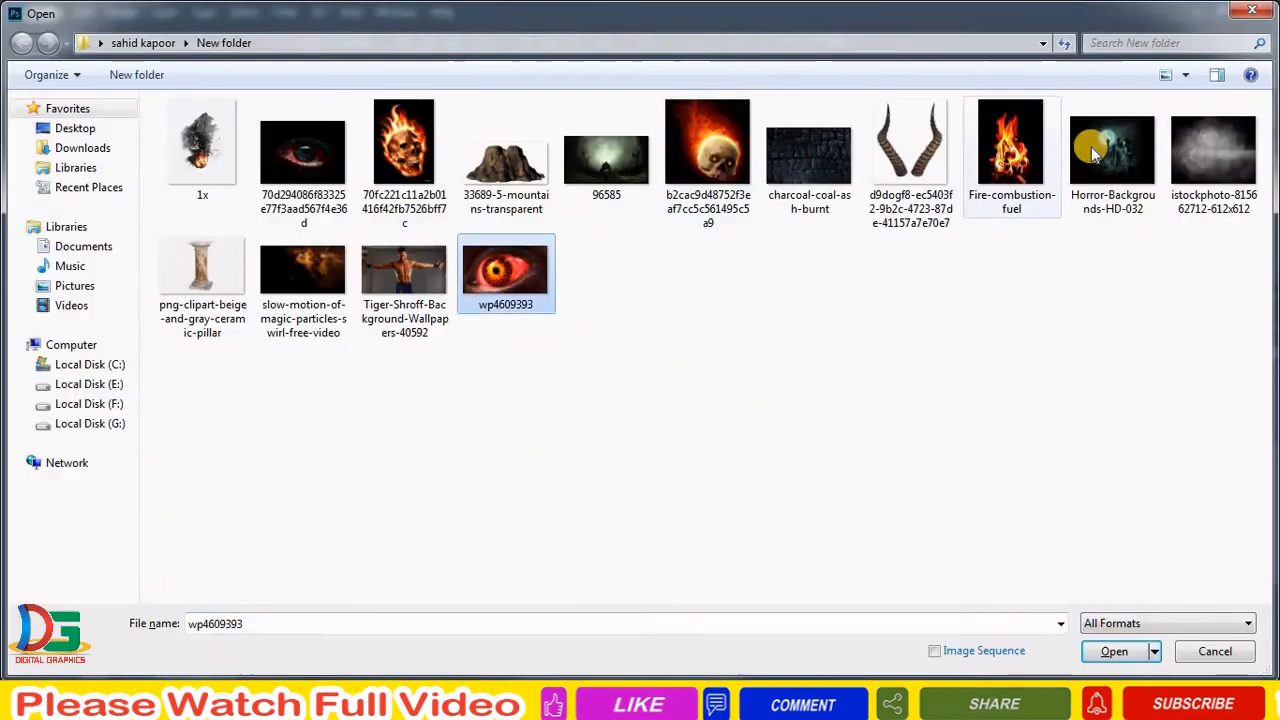
pyautogui.doubleClick(500, 265)
pyautogui.hotkey('ctrl', 'x')
pyautogui.hotkey('ctrl', 'w')
pyautogui.press('n')
pyautogui.moveTo(632, 398); pyautogui.dragTo(551, 371)
pyautogui.hotkey('ctrl', 'v')
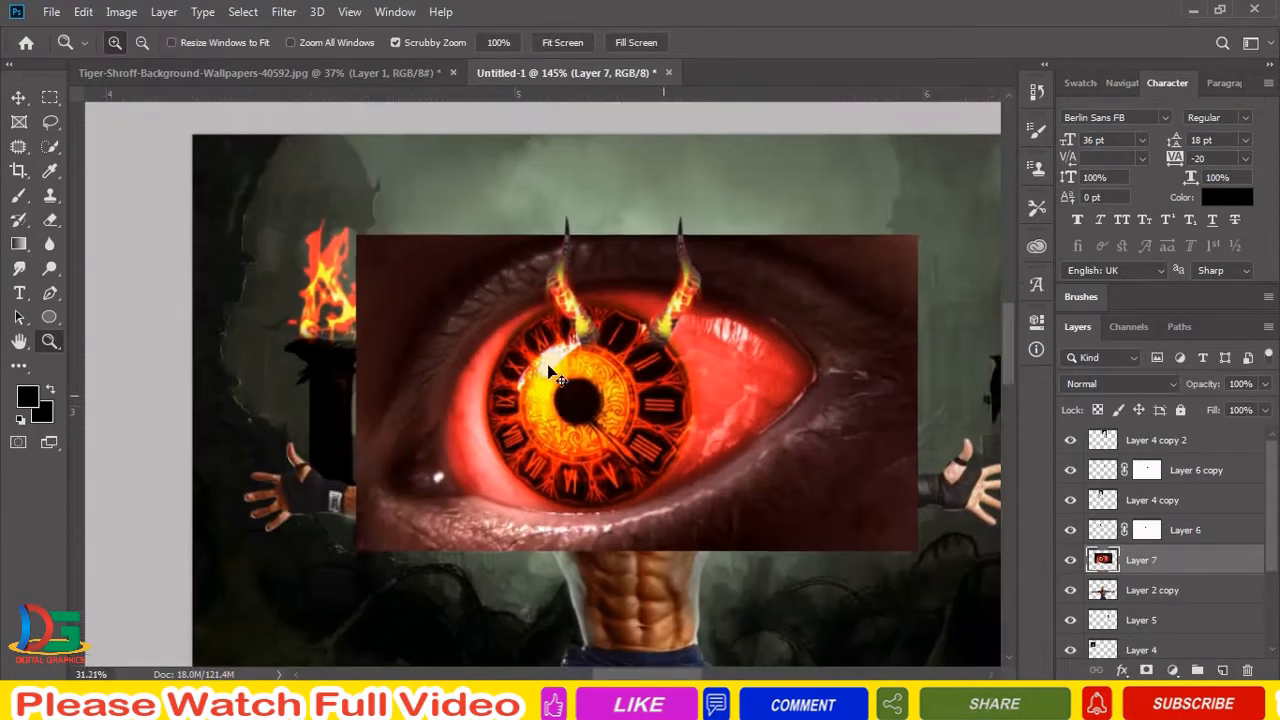
# Scale the red eye image down and place it over the man's eye on the image's right side
pyautogui.hotkey('ctrl', 't')
pyautogui.moveTo(353, 233)
pyautogui.mouseDown()
pyautogui.moveTo(620, 372)
pyautogui.moveTo(718, 395)
pyautogui.mouseUp()
pyautogui.press('Return')
pyautogui.moveTo(611, 350)
pyautogui.mouseDown()
pyautogui.moveTo(671, 377)
pyautogui.moveTo(642, 379)
pyautogui.mouseUp()
pyautogui.click(652, 387)
pyautogui.press('e')
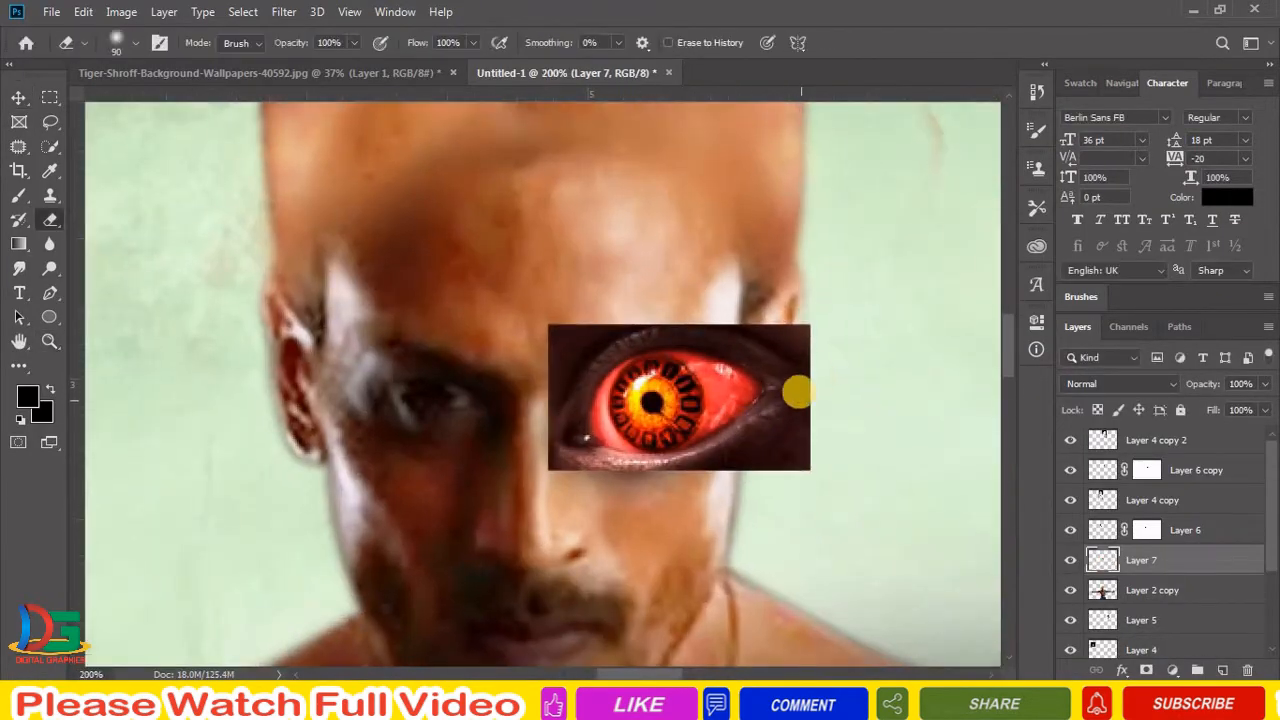
pyautogui.hotkey('ctrl', 't')
pyautogui.press('Return')
# Erase the red eye image around the fiery iris and position the iris over the man's eye
pyautogui.moveTo(781, 339)
pyautogui.mouseDown()
pyautogui.moveTo(714, 377)
pyautogui.moveTo(731, 466)
pyautogui.moveTo(617, 371)
pyautogui.moveTo(633, 370)
pyautogui.moveTo(566, 449)
pyautogui.moveTo(612, 373)
pyautogui.mouseUp()
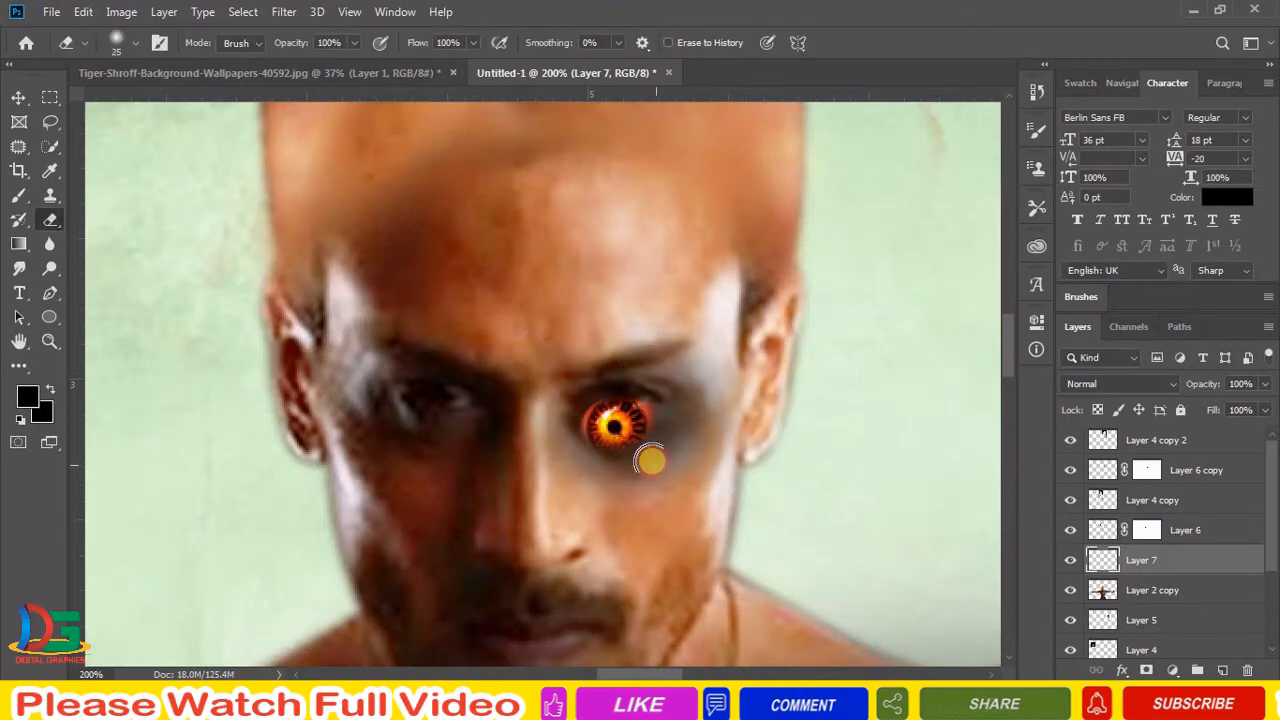
pyautogui.press('v')
pyautogui.moveTo(647, 412); pyautogui.dragTo(652, 403)
pyautogui.press('z')
pyautogui.moveTo(645, 449); pyautogui.dragTo(628, 492)
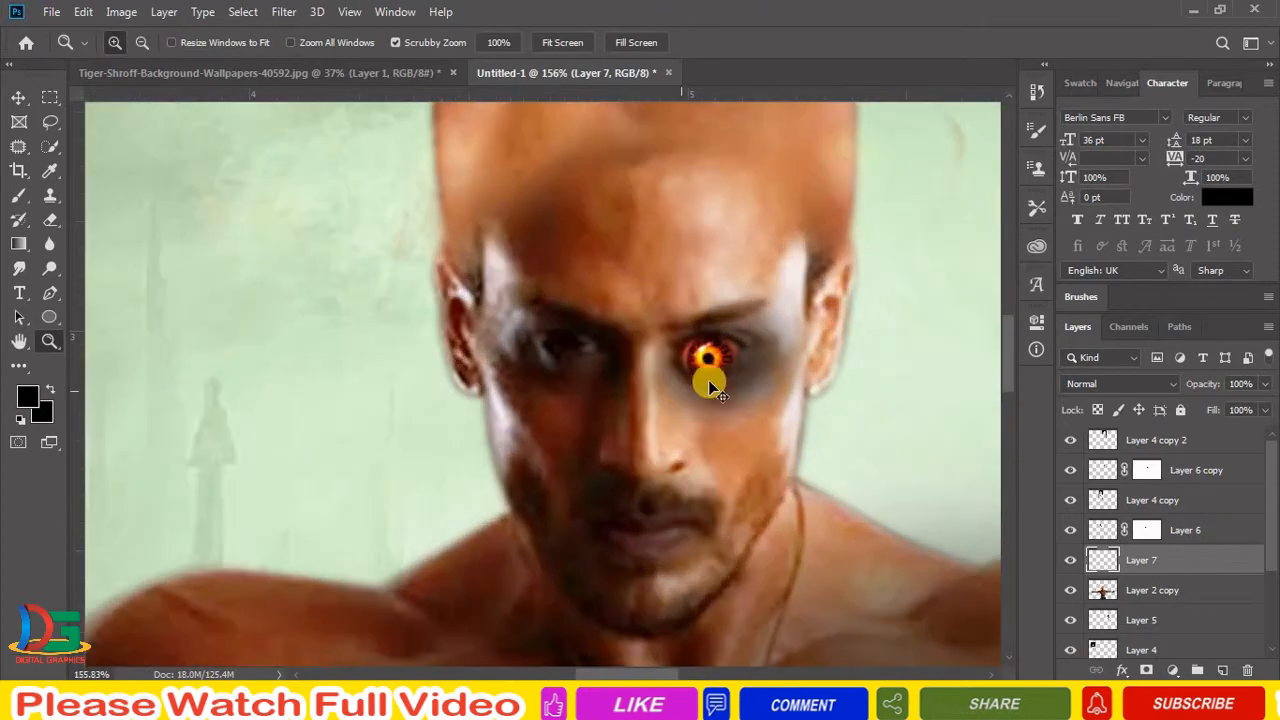
# Flatten and widen the fiery iris to fit the shape of the man's eye
pyautogui.hotkey('ctrl', 't')
pyautogui.moveTo(721, 318); pyautogui.dragTo(721, 326)
pyautogui.moveTo(786, 353); pyautogui.dragTo(803, 354)
pyautogui.press('Return')
# Duplicate the fiery iris onto the man's other eye and flip the copy horizontally
pyautogui.moveTo(727, 355)
pyautogui.mouseDown()
pyautogui.moveTo(579, 363)
pyautogui.moveTo(644, 369)
pyautogui.moveTo(620, 329)
pyautogui.mouseUp()
pyautogui.hotkey('ctrl', 't')
pyautogui.rightClick(617, 362)
pyautogui.click(670, 591)
pyautogui.press('Return')
pyautogui.press('z')
pyautogui.press('e')
pyautogui.keyDown('ctrl'); pyautogui.keyDown('alt'); pyautogui.rightClick(780, 336); pyautogui.keyUp('alt'); pyautogui.keyUp('ctrl')
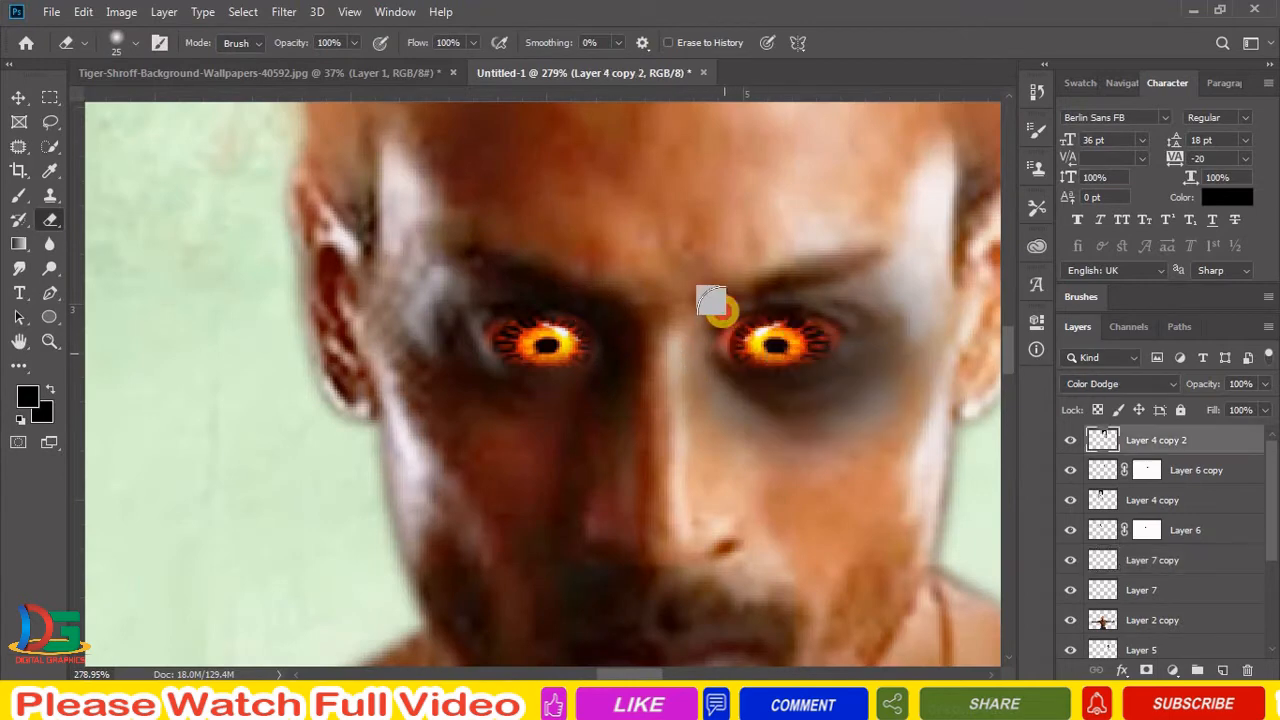
pyautogui.press('v')
pyautogui.moveTo(742, 310); pyautogui.dragTo(760, 390)
pyautogui.press('z')
pyautogui.moveTo(712, 312)
pyautogui.mouseDown()
pyautogui.moveTo(714, 334)
pyautogui.moveTo(566, 417)
pyautogui.moveTo(559, 469)
pyautogui.mouseUp()
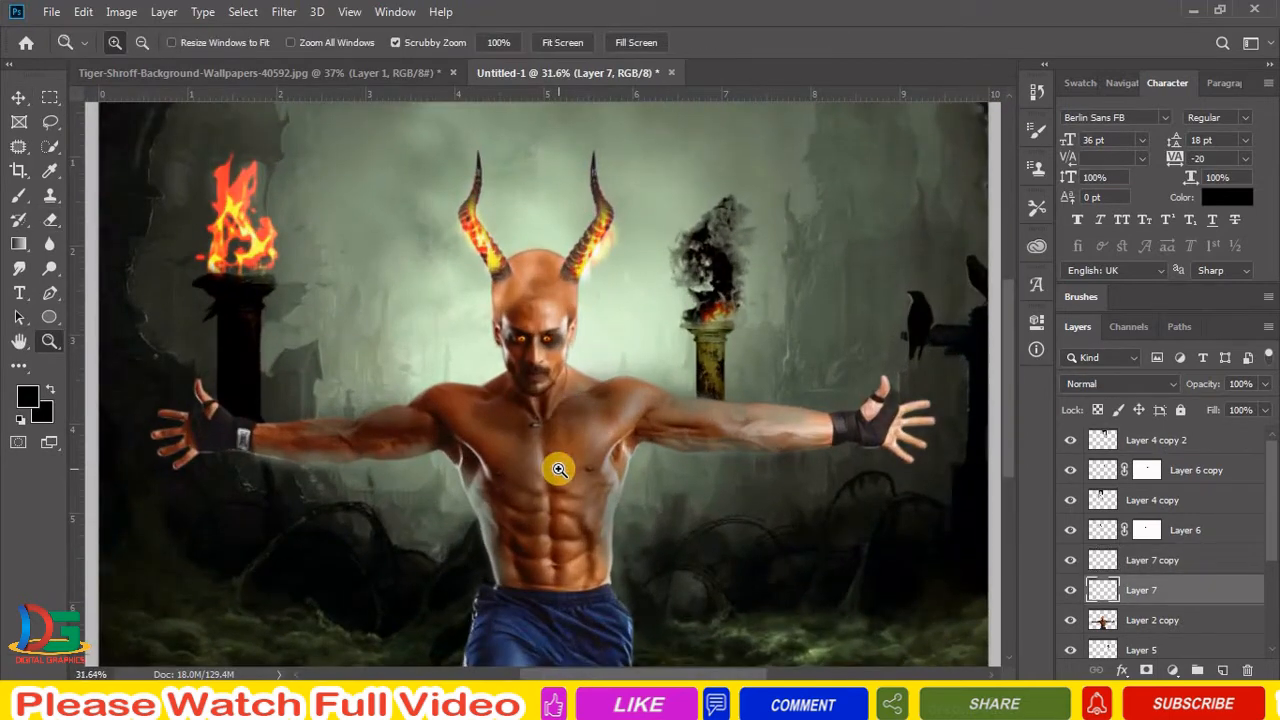
# Select Layer 4, the fire on the left pillar, and switch to the soft 200 px Eraser
pyautogui.press('v')
pyautogui.rightClick(236, 208)
pyautogui.click(262, 218)
pyautogui.press('e')
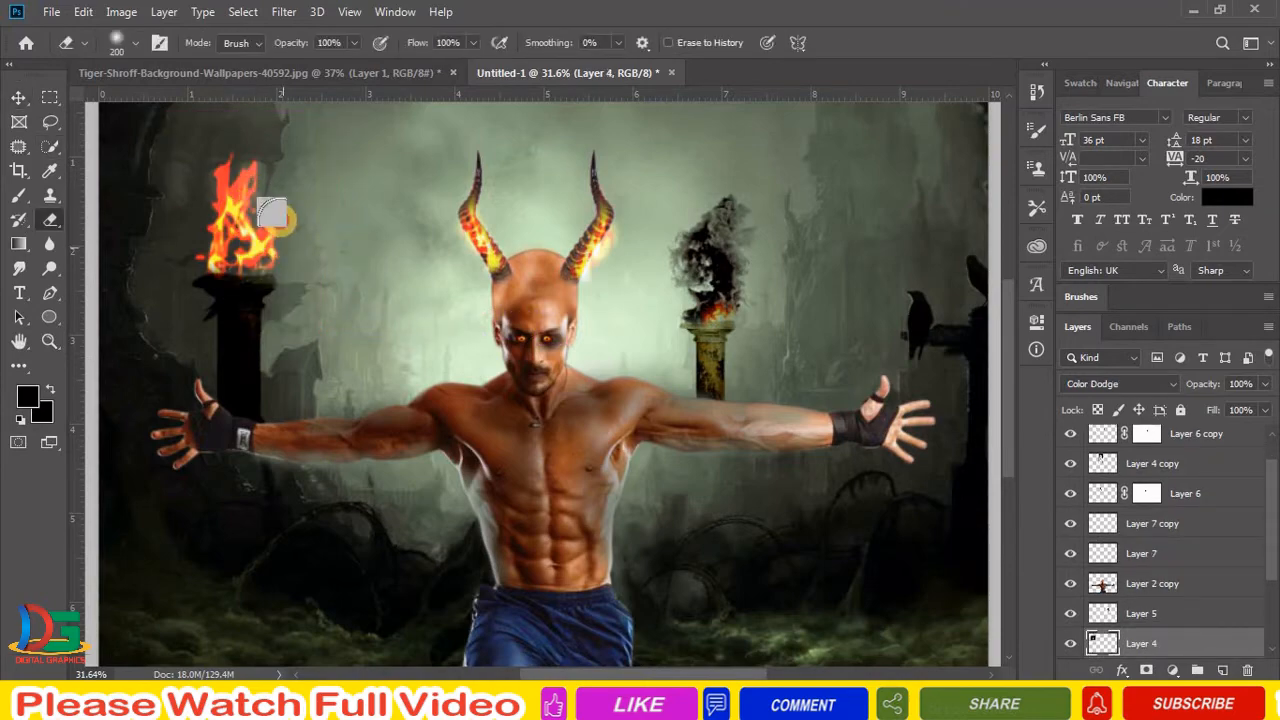
# Open the flaming skull image 70fc221c11a2b01416f42fb7526bff7c and bring it into the poster as a new layer
pyautogui.press('z')
pyautogui.moveTo(434, 301); pyautogui.dragTo(383, 243)
pyautogui.hotkey('ctrl', 'o')
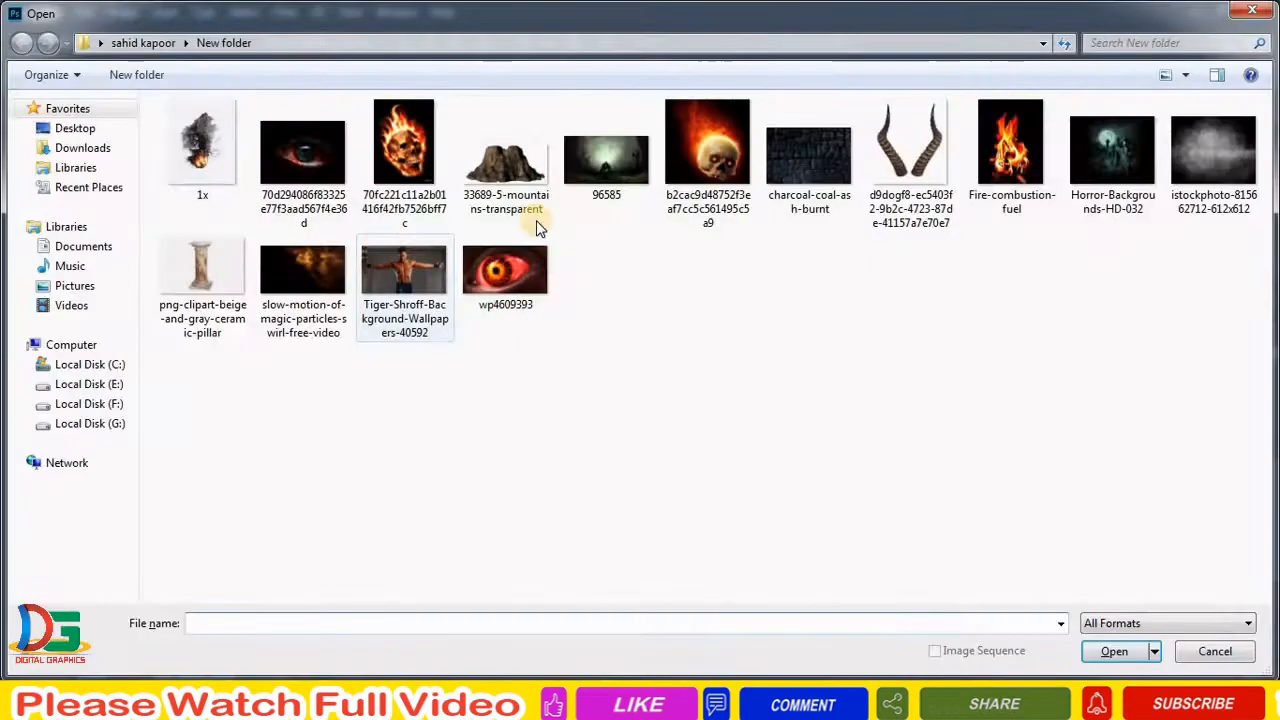
pyautogui.click(412, 170)
pyautogui.click(1114, 651)
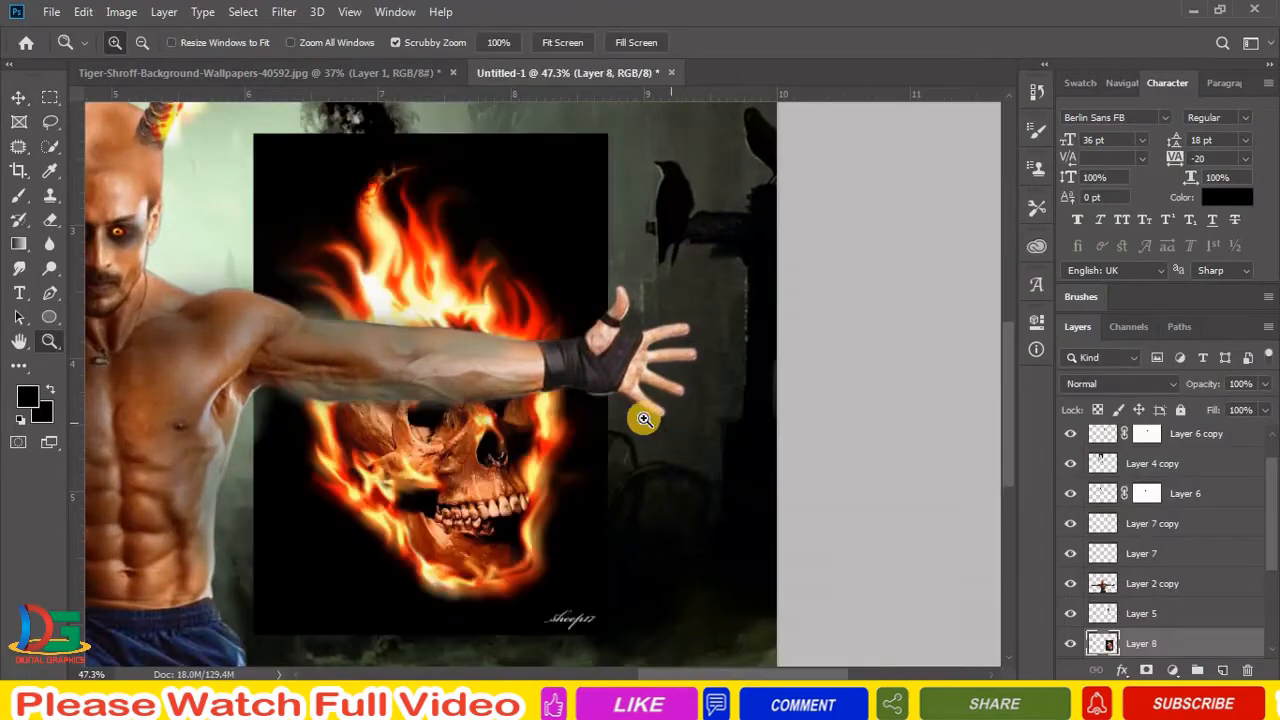
# Bring the flaming skull layer to the front beside the man's hand and set its blend mode to Lighter Color
pyautogui.press('v')
pyautogui.hotkey('ctrl', 'shift', ']')
pyautogui.moveTo(586, 443); pyautogui.dragTo(743, 440)
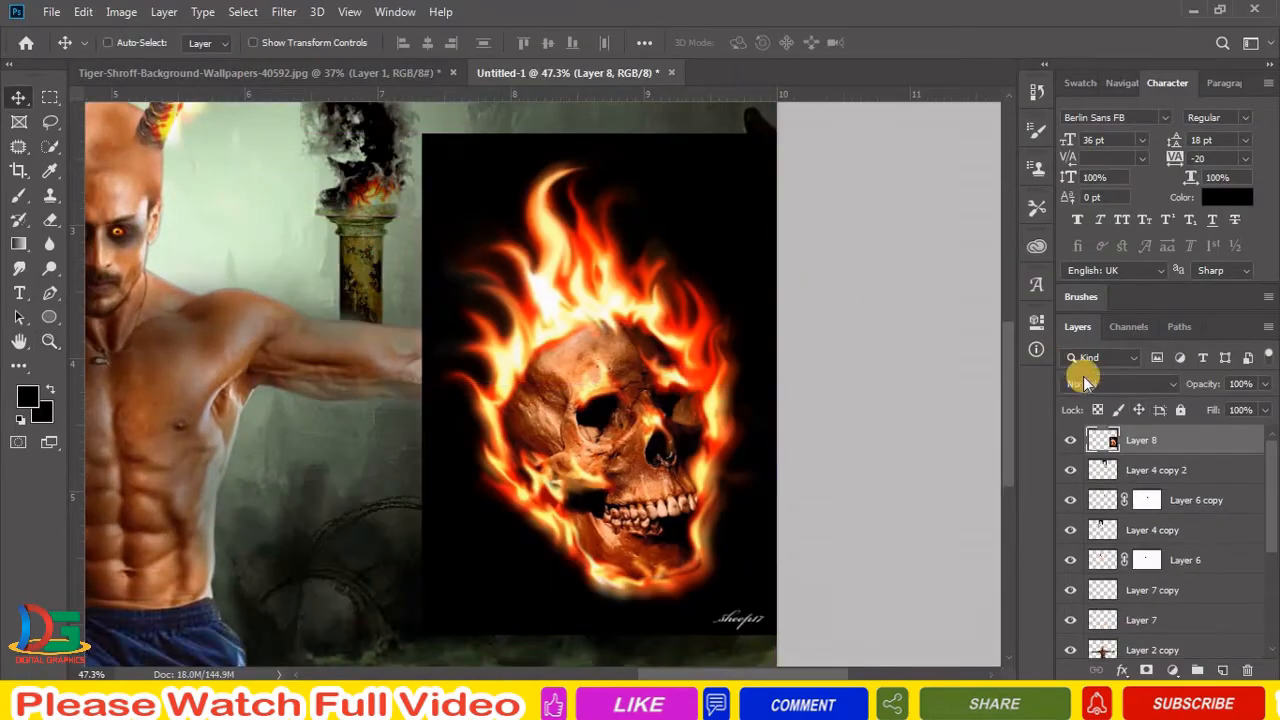
pyautogui.click(1120, 383)
pyautogui.click(1121, 414)
pyautogui.moveTo(708, 400); pyautogui.dragTo(706, 490)
# Scale the flaming skull to 29.85% and position it over the man's open hand
pyautogui.hotkey('ctrl', 't')
pyautogui.moveTo(774, 208); pyautogui.dragTo(653, 370)
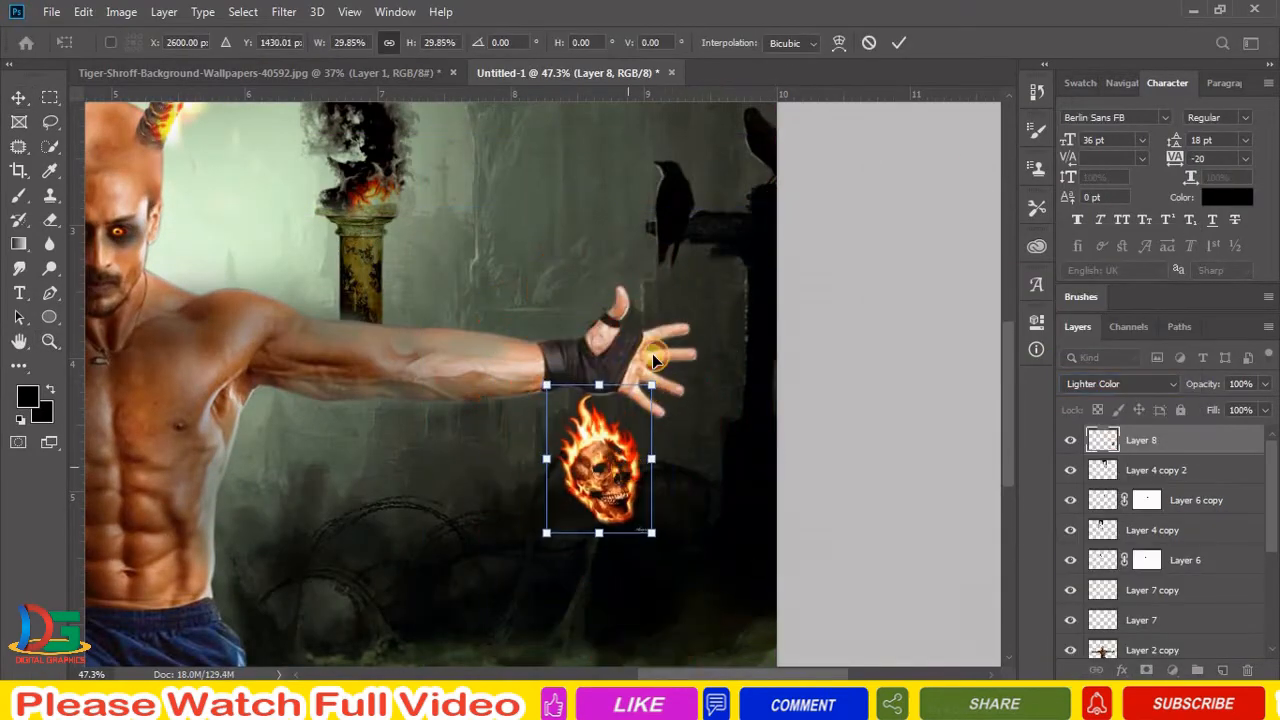
pyautogui.moveTo(624, 474); pyautogui.dragTo(652, 358)
pyautogui.press('Return')
pyautogui.moveTo(610, 320); pyautogui.dragTo(632, 384)
# Set the flaming skull layer's blend mode back to Normal
pyautogui.click(1117, 383)
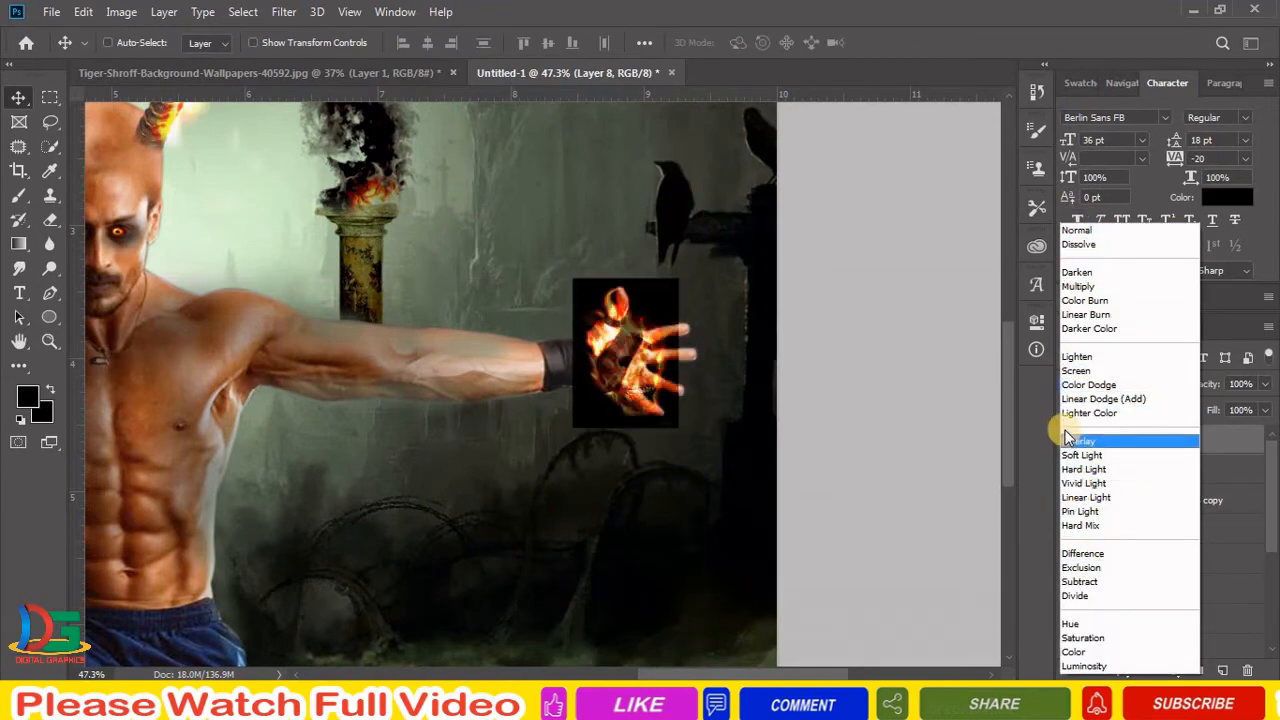
pyautogui.click(724, 371)
pyautogui.click(1119, 387)
pyautogui.click(1090, 232)
pyautogui.press('z')
pyautogui.moveTo(660, 337); pyautogui.dragTo(720, 391)
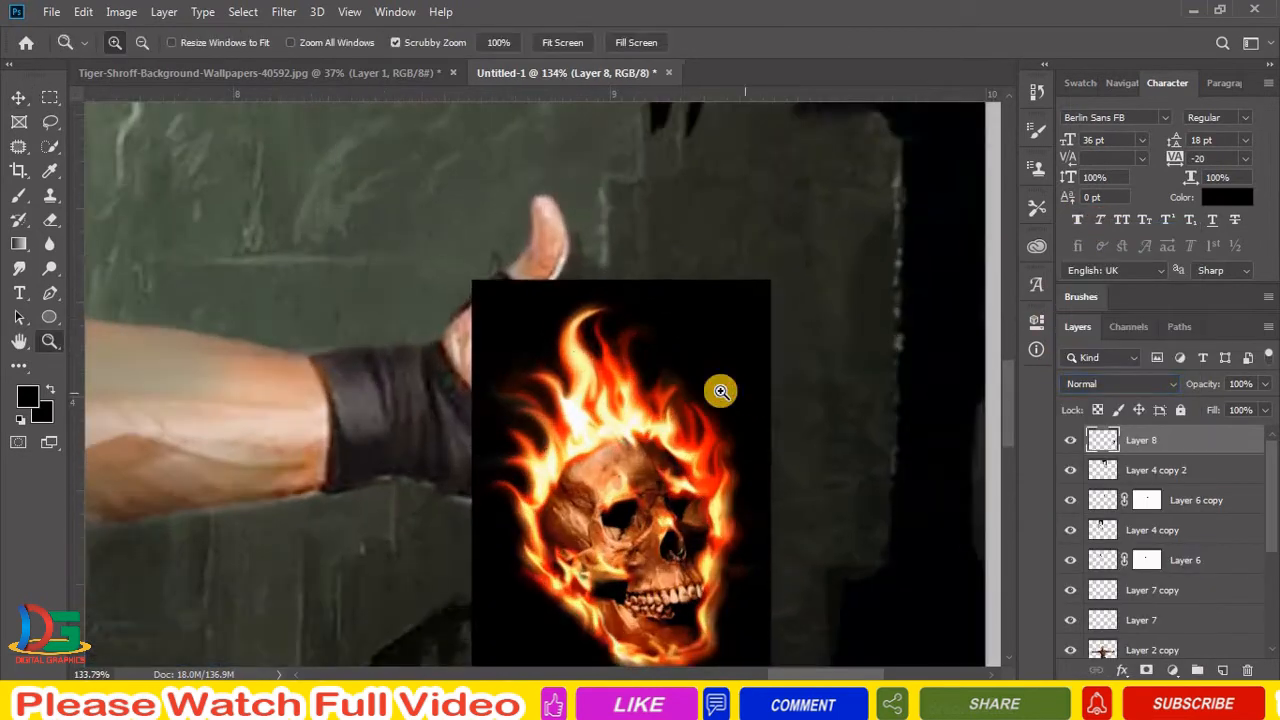
# Remove the black background around the flaming skull and enlarge the skull to 176.14% beside the man's gloved hand
pyautogui.press('w')
pyautogui.click(685, 320)
pyautogui.press('Delete')
pyautogui.press('v')
pyautogui.hotkey('ctrl', 't')
pyautogui.moveTo(760, 323); pyautogui.dragTo(794, 277)
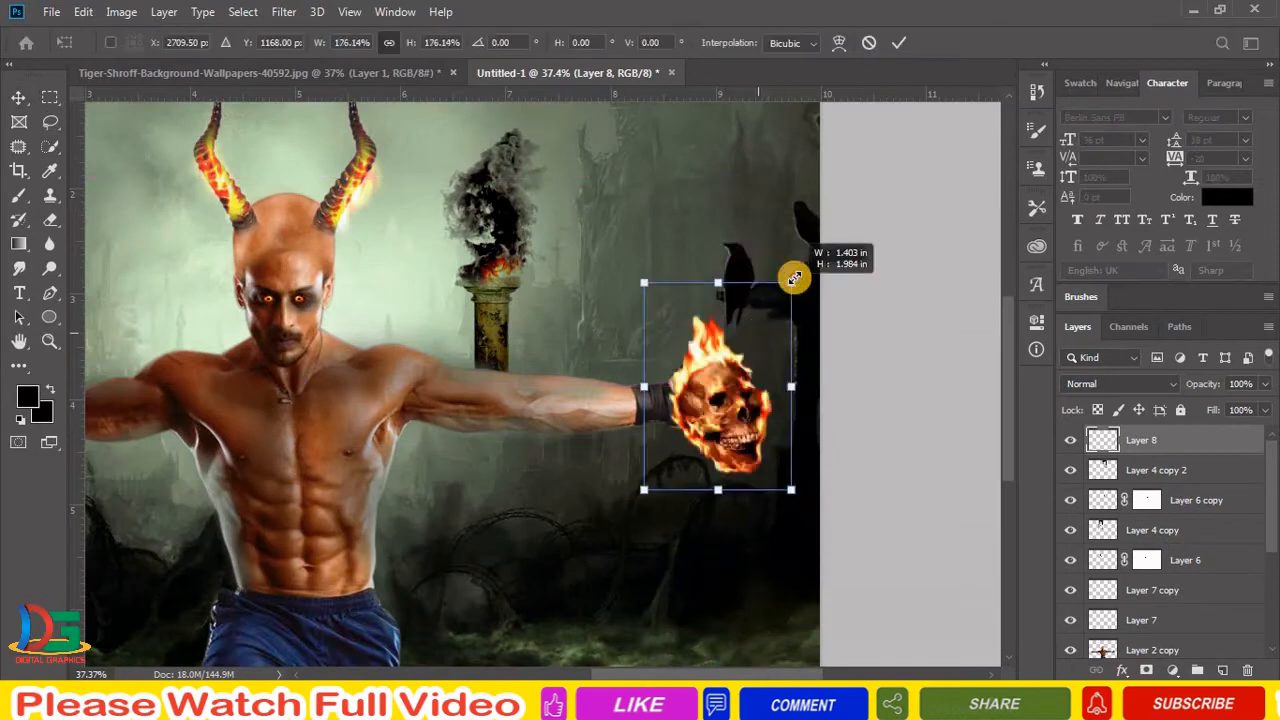
pyautogui.moveTo(726, 373)
pyautogui.mouseDown()
pyautogui.moveTo(794, 333)
pyautogui.moveTo(727, 376)
pyautogui.mouseUp()
pyautogui.press('Return')
# Add a layer mask to the flaming skull and erase its edges around the thumb with a smaller soft eraser so the hand shows
pyautogui.press('z')
pyautogui.click(689, 361)
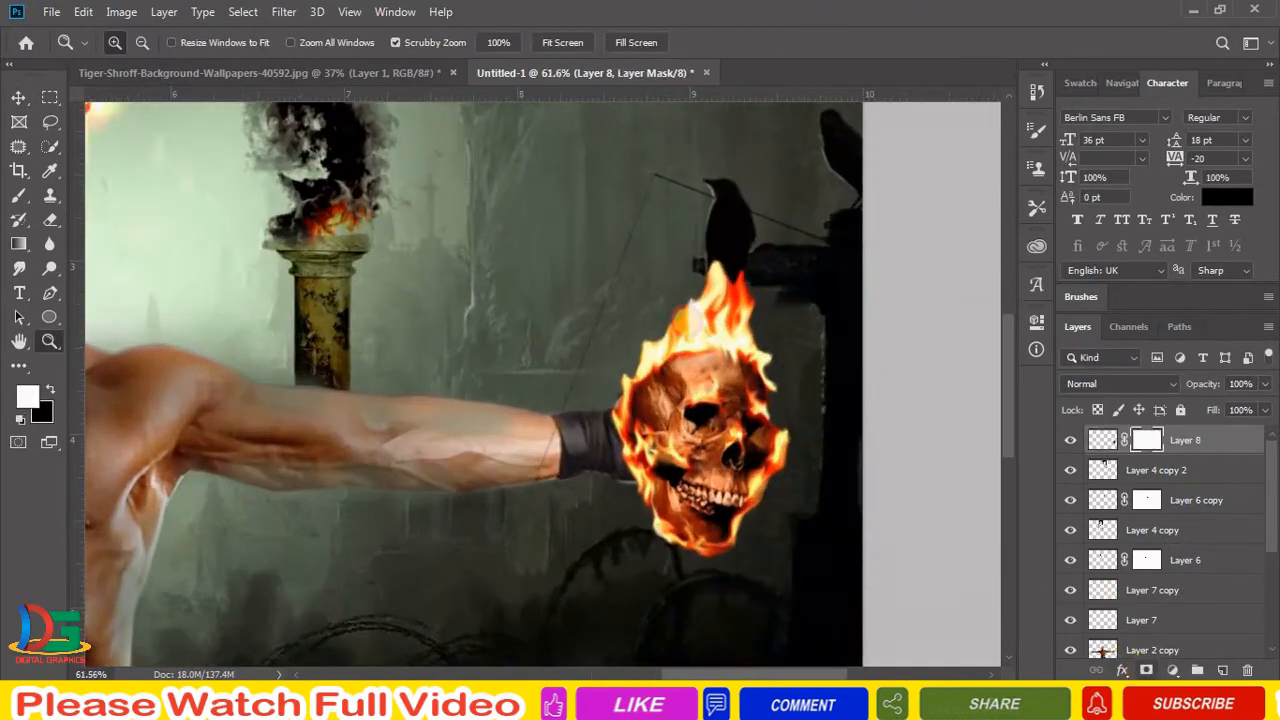
pyautogui.press('e')
pyautogui.click(838, 206)
pyautogui.press('[')
pyautogui.press('[')
pyautogui.press('[')
pyautogui.moveTo(740, 557)
pyautogui.mouseDown()
pyautogui.moveTo(609, 523)
pyautogui.moveTo(628, 325)
pyautogui.mouseUp()
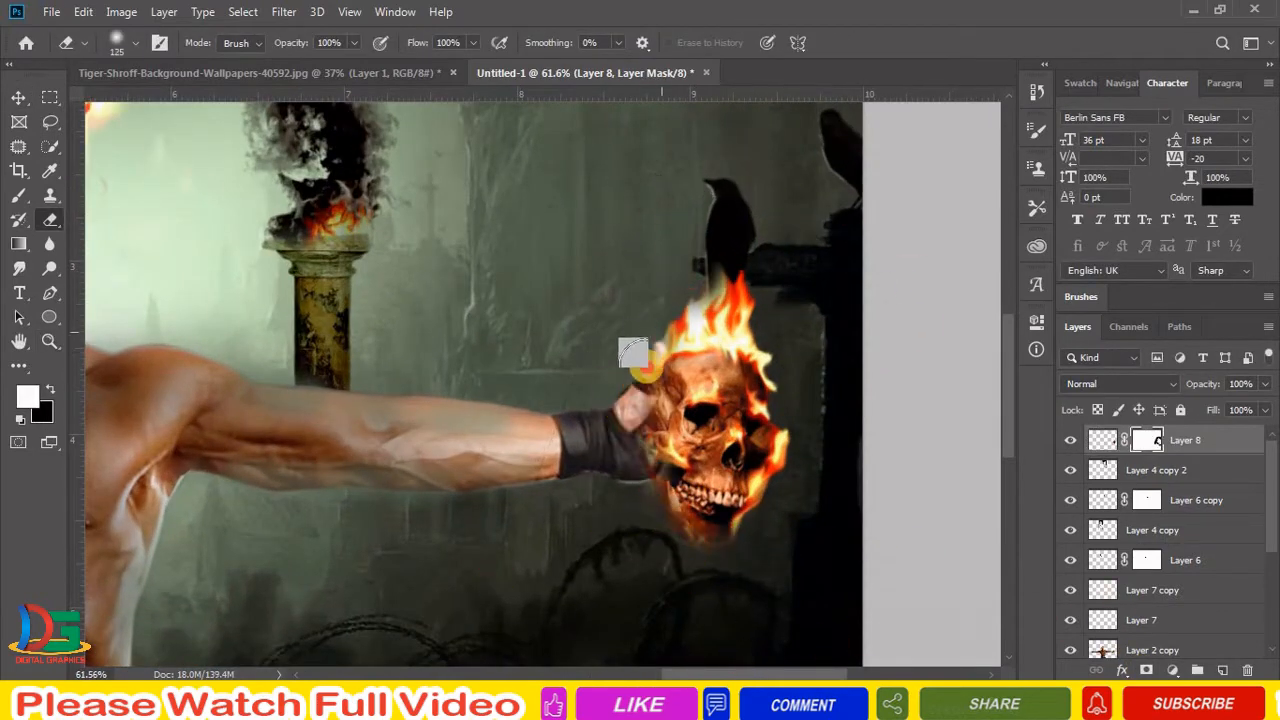
pyautogui.hotkey('ctrl', '0')
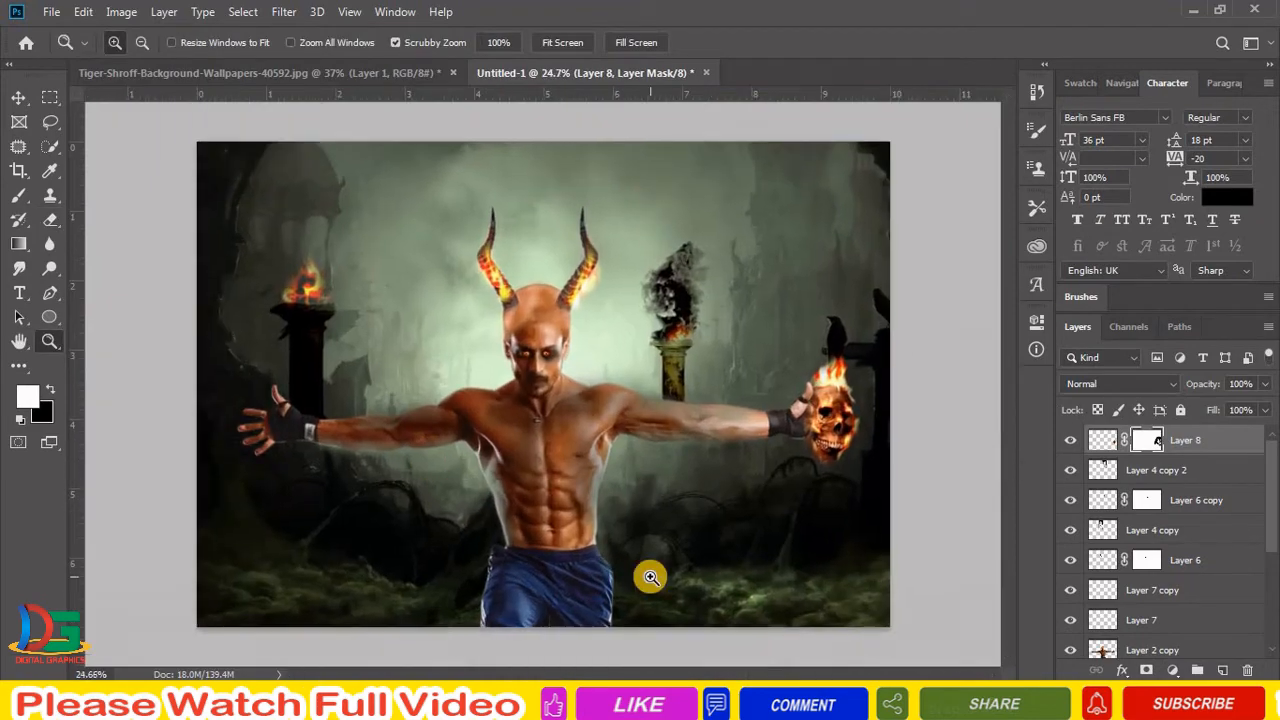
# Open the burning skull image b2cac9d48752f3eaf7cc5c561495c5a9 and bring it into the poster as a new layer
pyautogui.hotkey('ctrl', 'o')
pyautogui.doubleClick(707, 150)
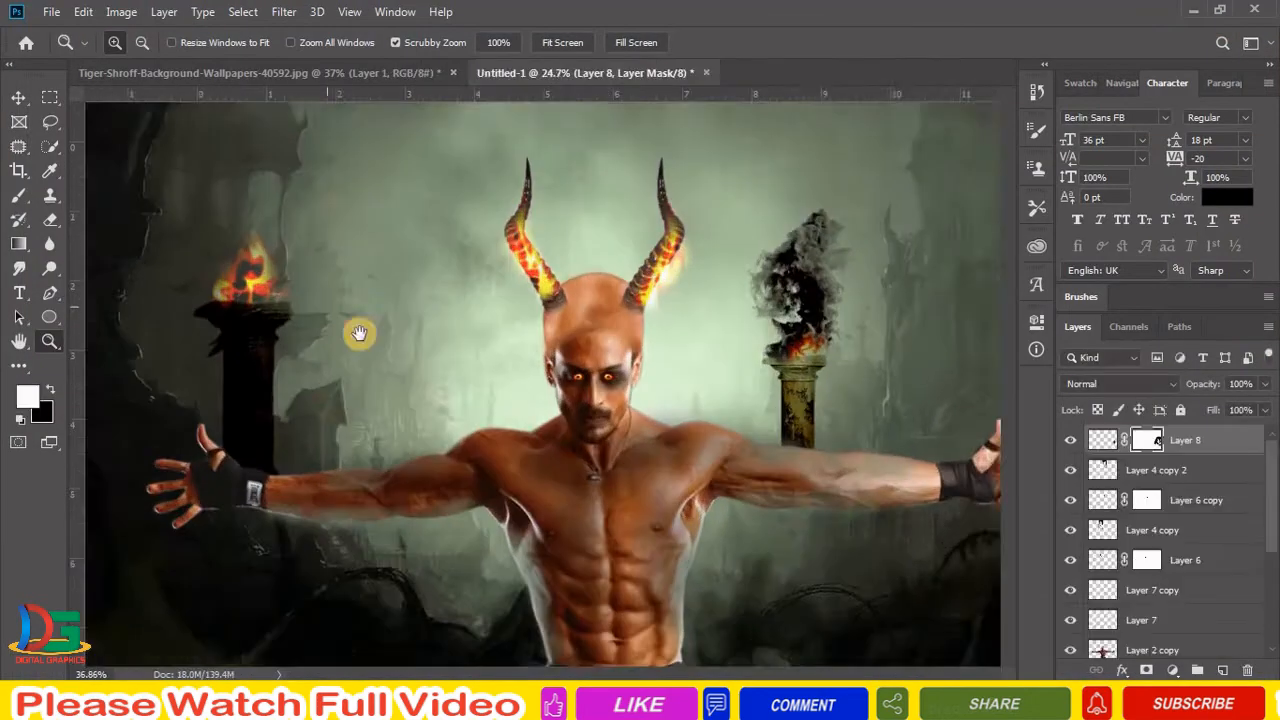
pyautogui.hotkey('ctrl', 'v')
pyautogui.press('v')
pyautogui.moveTo(680, 350); pyautogui.dragTo(798, 472)
# Duplicate the burning skull layer, shrink and tilt the copy, and place it over the fire on the dark pillar
pyautogui.moveTo(797, 471); pyautogui.dragTo(597, 258)
pyautogui.hotkey('ctrl', 't')
pyautogui.moveTo(764, 146); pyautogui.dragTo(637, 264)
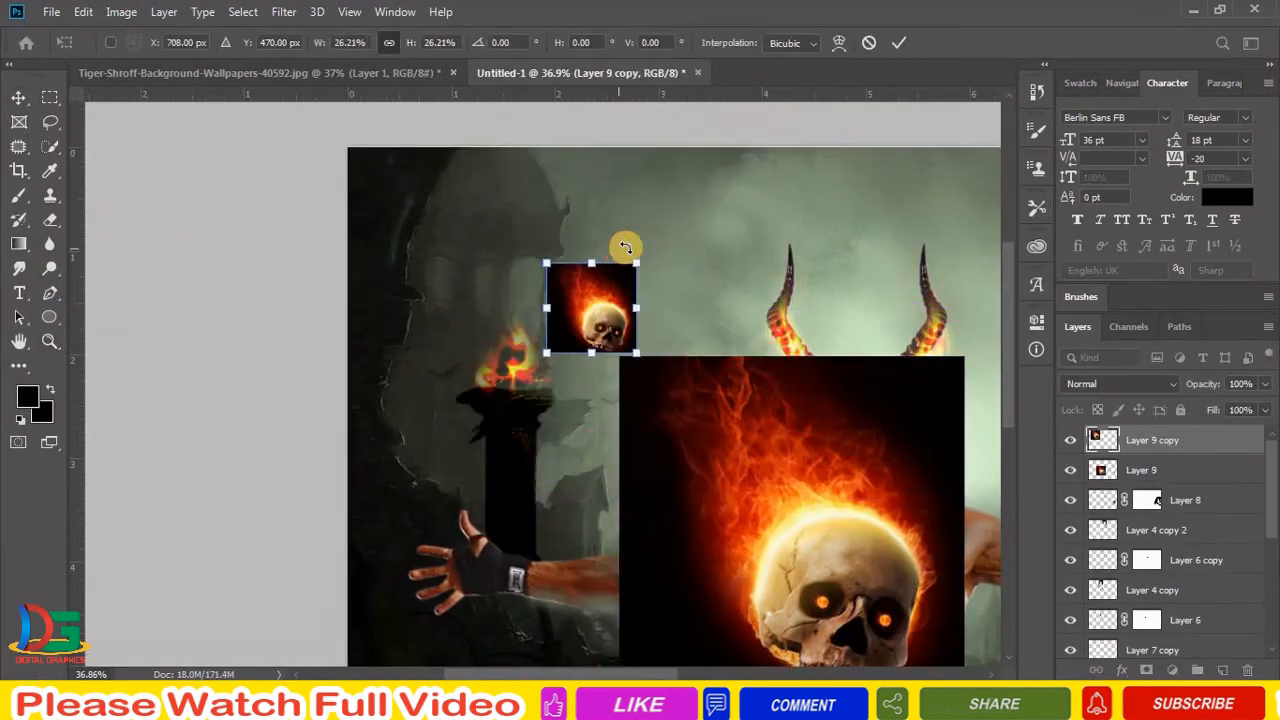
pyautogui.press('Return')
pyautogui.moveTo(596, 312); pyautogui.dragTo(505, 363)
pyautogui.hotkey('ctrl', 't')
pyautogui.moveTo(546, 314); pyautogui.dragTo(593, 267)
pyautogui.moveTo(656, 292); pyautogui.dragTo(668, 391)
pyautogui.press('Return')
pyautogui.moveTo(530, 375); pyautogui.dragTo(545, 375)
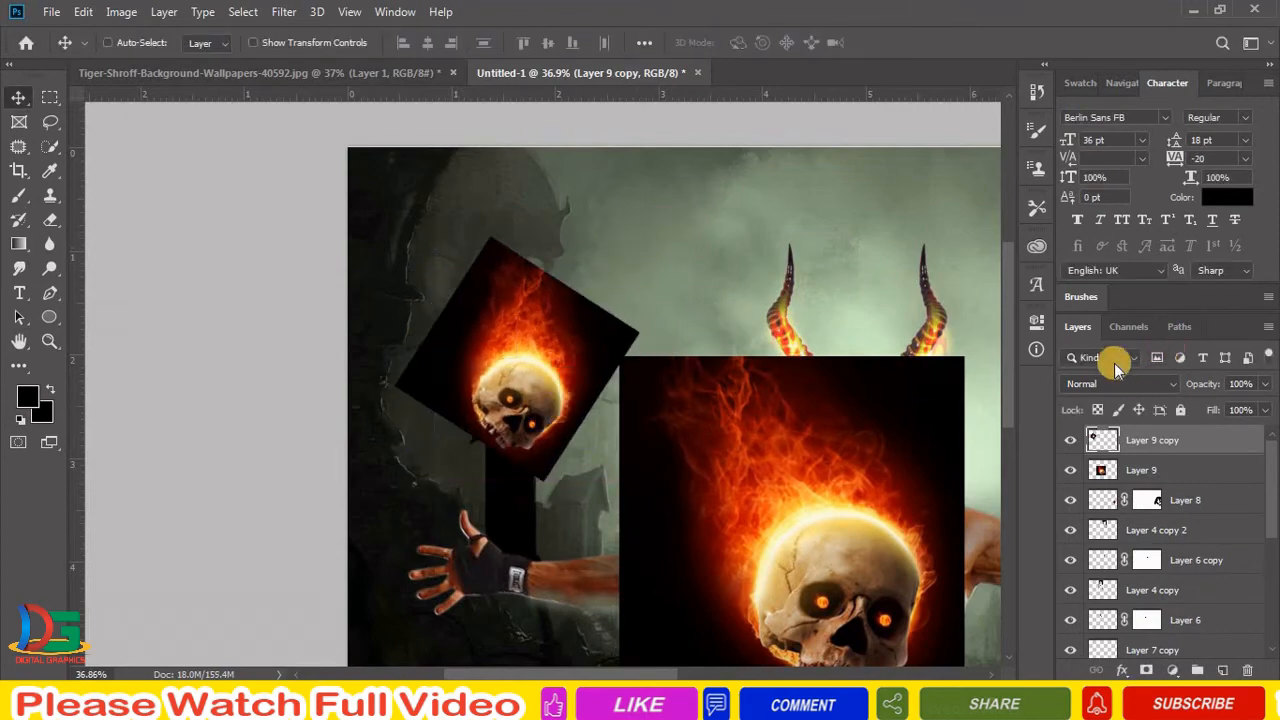
# Set the small skull copy to Color Dodge, erase its lower part to leave only flames, and move it off the pillar
pyautogui.click(1116, 384)
pyautogui.click(1088, 385)
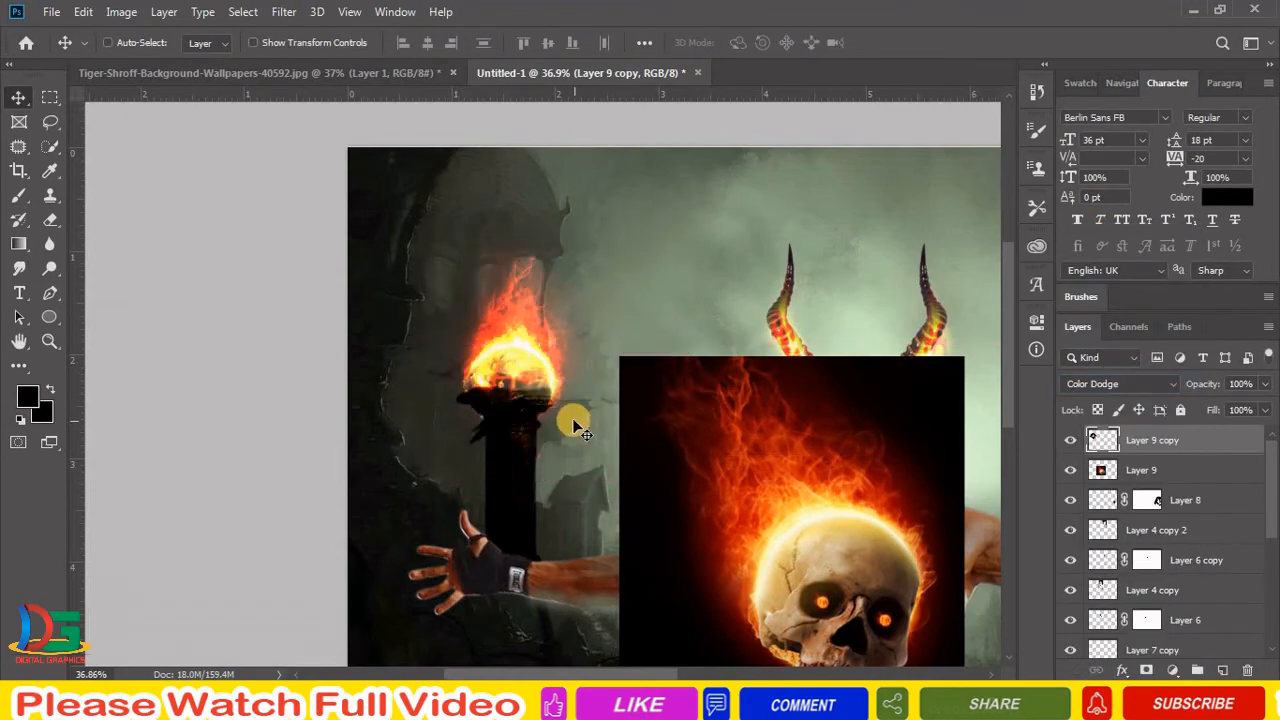
pyautogui.press('e')
pyautogui.moveTo(512, 287); pyautogui.dragTo(306, 391)
pyautogui.press('v')
pyautogui.moveTo(305, 318); pyautogui.dragTo(455, 265)
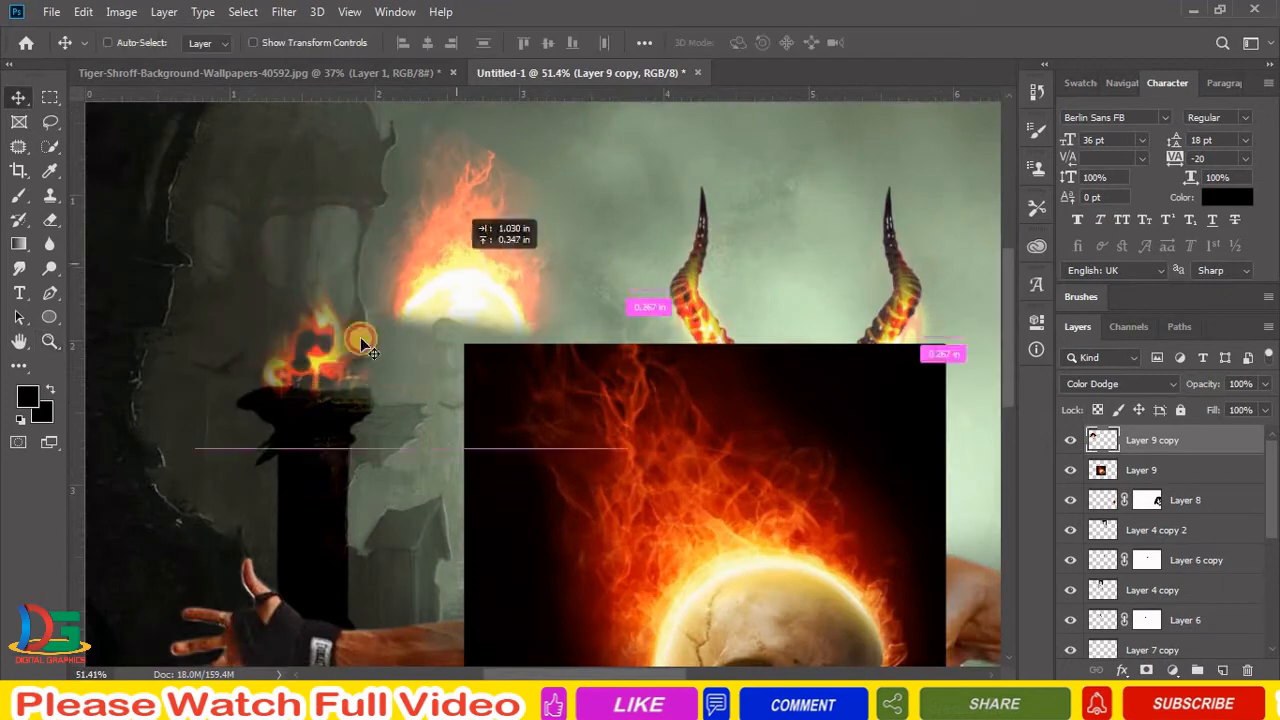
pyautogui.rightClick(350, 347)
pyautogui.click(356, 357)
pyautogui.press('Delete')
pyautogui.hotkey('ctrl', 'z')
pyautogui.click(354, 356)
pyautogui.rightClick(330, 356)
pyautogui.click(350, 379)
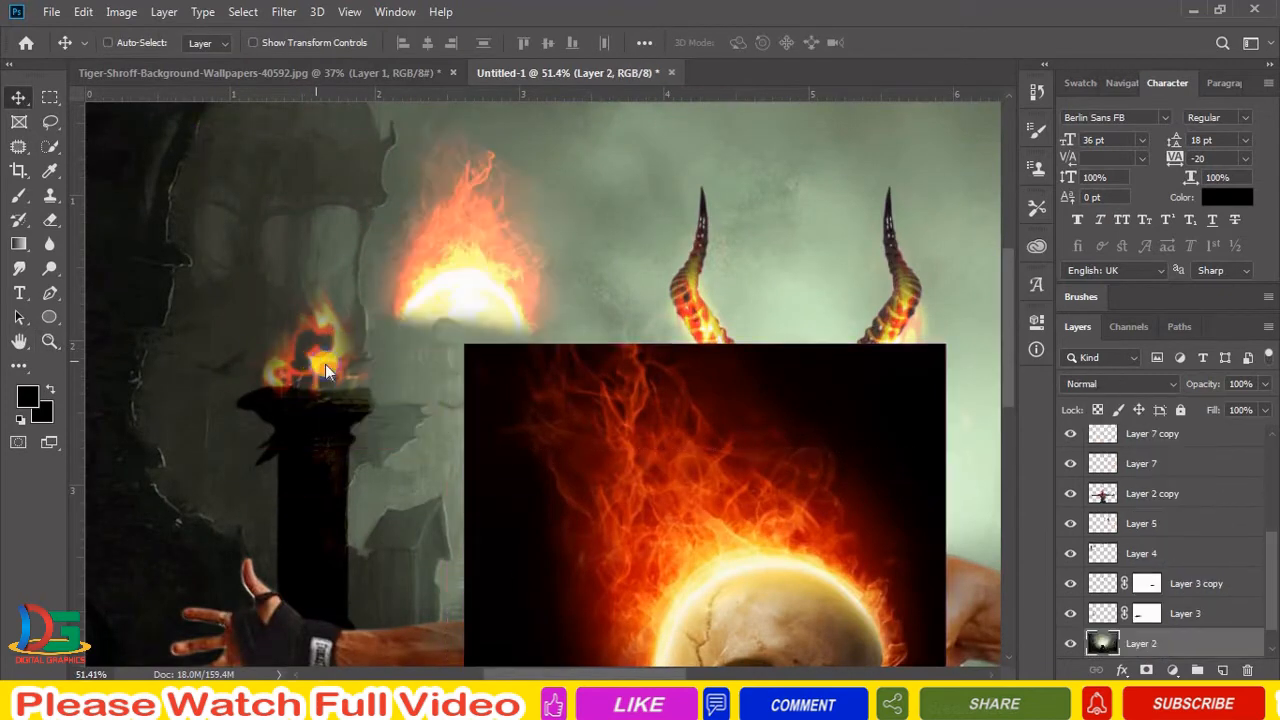
# Select the old fire layer on the dark pillar and delete it
pyautogui.rightClick(325, 364)
pyautogui.click(336, 373)
pyautogui.moveTo(332, 368); pyautogui.dragTo(331, 316)
pyautogui.rightClick(464, 286)
pyautogui.click(474, 295)
pyautogui.rightClick(340, 308)
pyautogui.click(376, 333)
pyautogui.press('Delete')
# Move the Color Dodge flame onto the top of the dark pillar
pyautogui.rightClick(437, 266)
pyautogui.click(469, 276)
pyautogui.moveTo(474, 292); pyautogui.dragTo(318, 364)
pyautogui.press('z')
pyautogui.moveTo(510, 355); pyautogui.dragTo(374, 378)
pyautogui.press('v')
# Move the large burning skull layer over the man's free hand and set its blend mode to Screen
pyautogui.rightClick(490, 372)
pyautogui.click(508, 382)
pyautogui.moveTo(508, 385); pyautogui.dragTo(365, 412)
pyautogui.click(1120, 384)
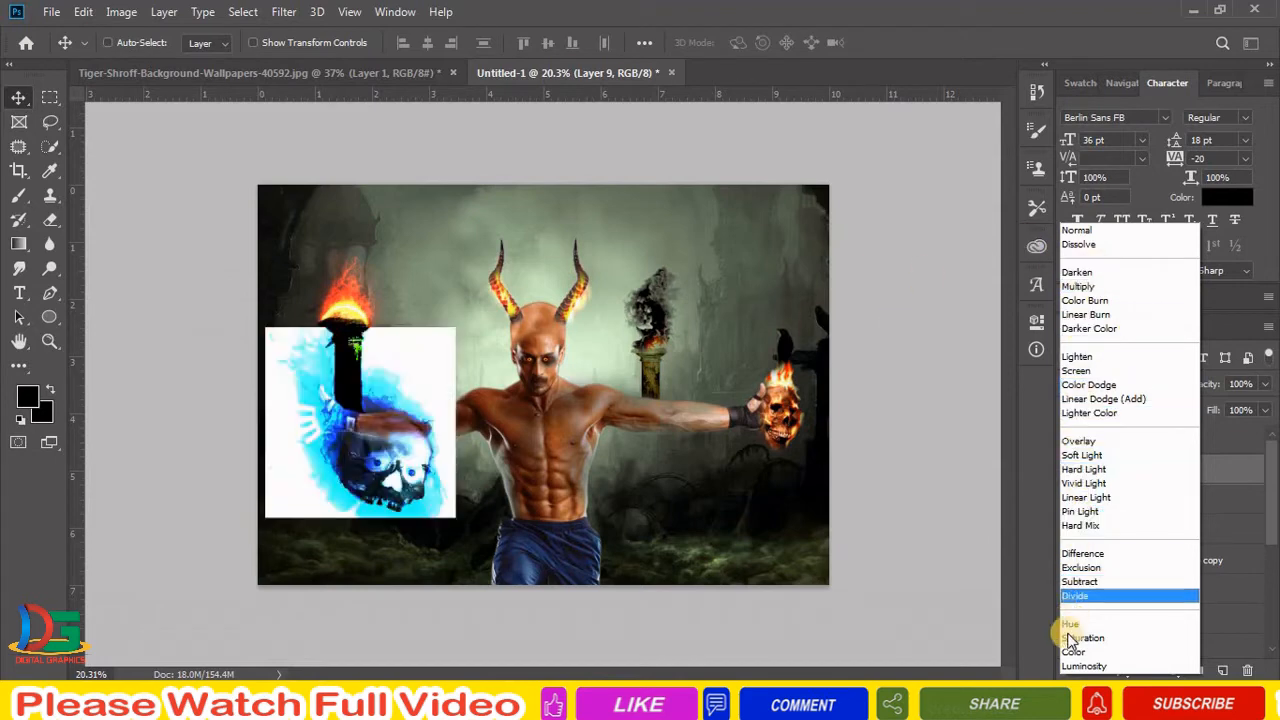
pyautogui.click(1080, 370)
# Scale down the large burning skull and position it in the man's free hand
pyautogui.hotkey('ctrl', 't')
pyautogui.moveTo(434, 305); pyautogui.dragTo(388, 352)
pyautogui.moveTo(342, 437)
pyautogui.mouseDown()
pyautogui.moveTo(320, 438)
pyautogui.moveTo(574, 368)
pyautogui.mouseUp()
pyautogui.press('Return')
# Erase the excess flames and edges around the burning skull in the hand below the dark pillar
pyautogui.press('z')
pyautogui.press('e')
pyautogui.moveTo(389, 227); pyautogui.dragTo(372, 322)
pyautogui.press('z')
pyautogui.moveTo(530, 441); pyautogui.dragTo(425, 352)
pyautogui.press('v')
# Open Horror-Backgrounds-HD-032 and place it behind the man, directly above the green background layer
pyautogui.hotkey('ctrl', 'o')
pyautogui.doubleClick(1105, 155)
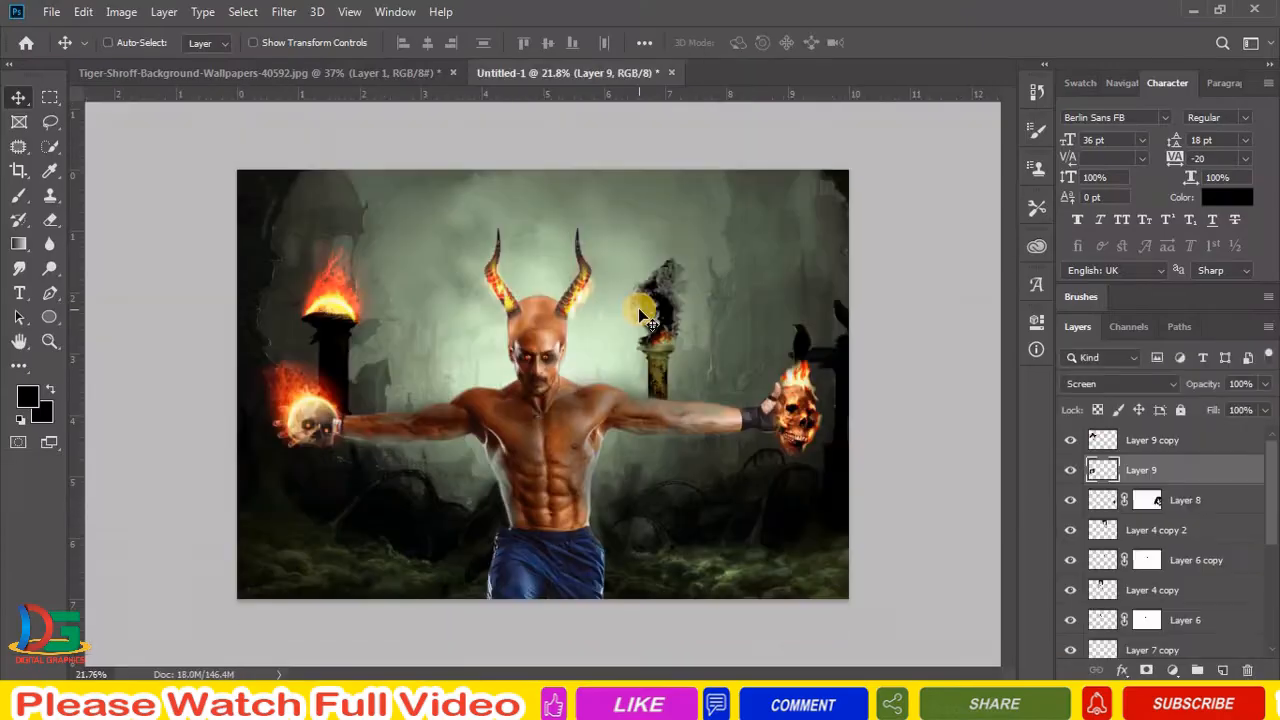
pyautogui.moveTo(587, 389); pyautogui.dragTo(592, 315)
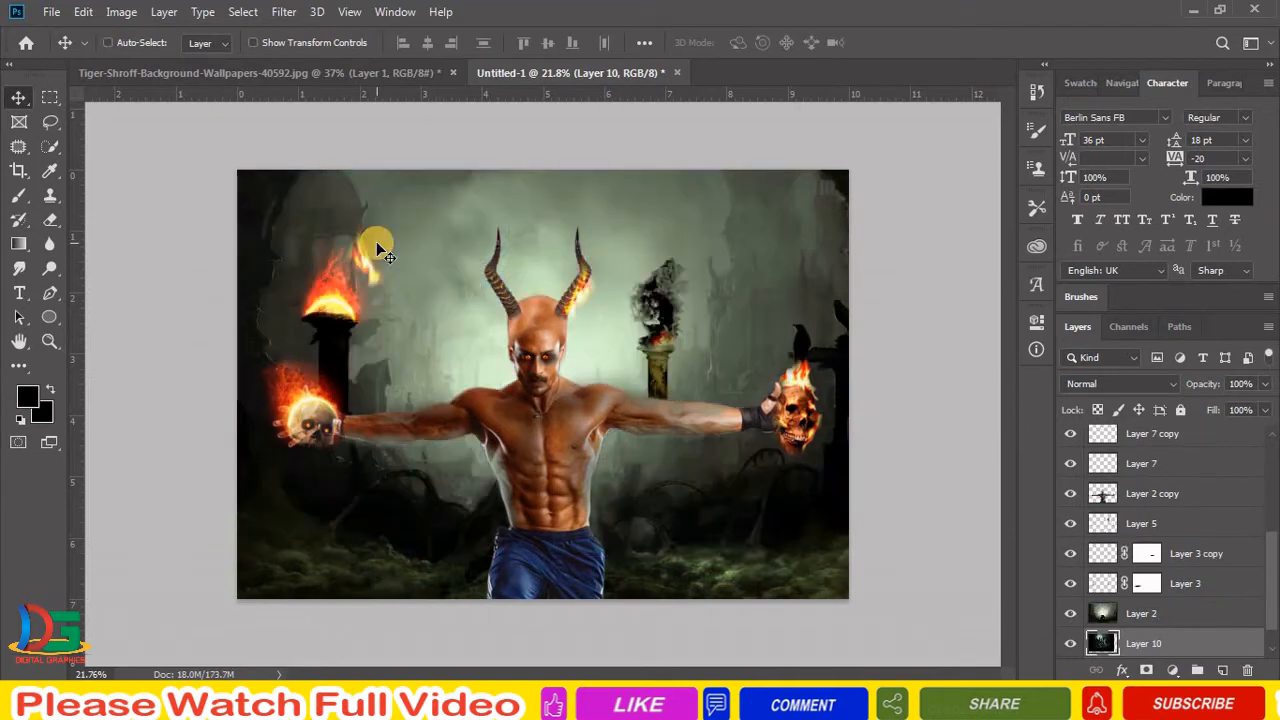
pyautogui.hotkey('ctrl', 't')
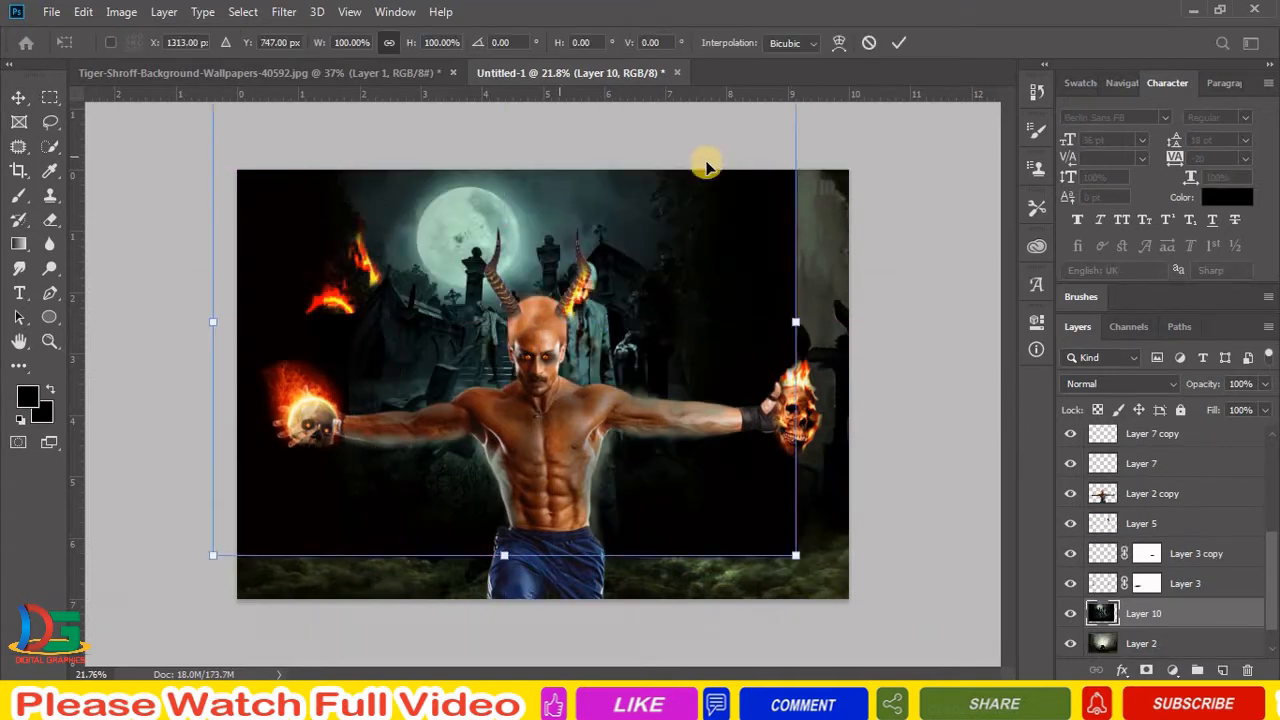
pyautogui.press('Return')
pyautogui.moveTo(604, 330); pyautogui.dragTo(636, 295)
pyautogui.press('e')
pyautogui.moveTo(824, 176)
pyautogui.mouseDown()
pyautogui.moveTo(837, 254)
pyautogui.moveTo(669, 378)
pyautogui.moveTo(509, 523)
pyautogui.moveTo(309, 286)
pyautogui.moveTo(647, 497)
pyautogui.mouseUp()
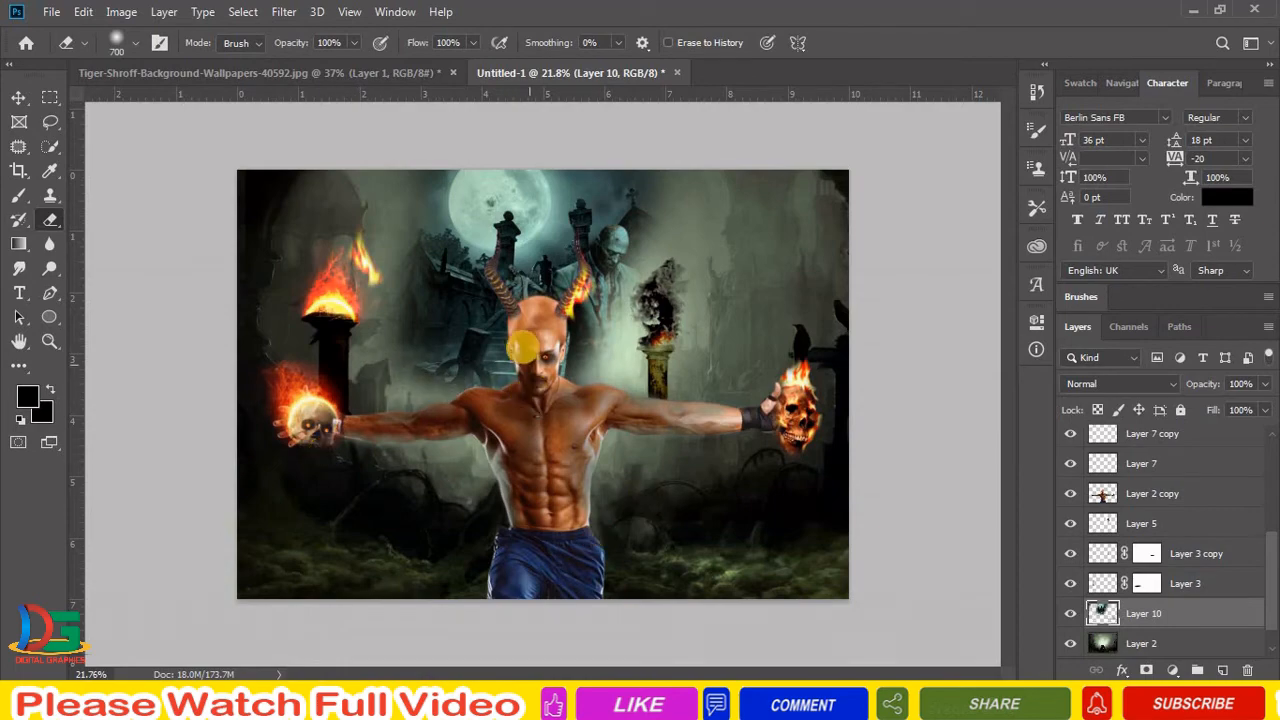
pyautogui.press('v')
pyautogui.moveTo(493, 265); pyautogui.dragTo(494, 329)
pyautogui.hotkey('ctrl', 't')
pyautogui.moveTo(826, 119); pyautogui.dragTo(697, 203)
pyautogui.moveTo(657, 328); pyautogui.dragTo(636, 237)
pyautogui.press('Return')
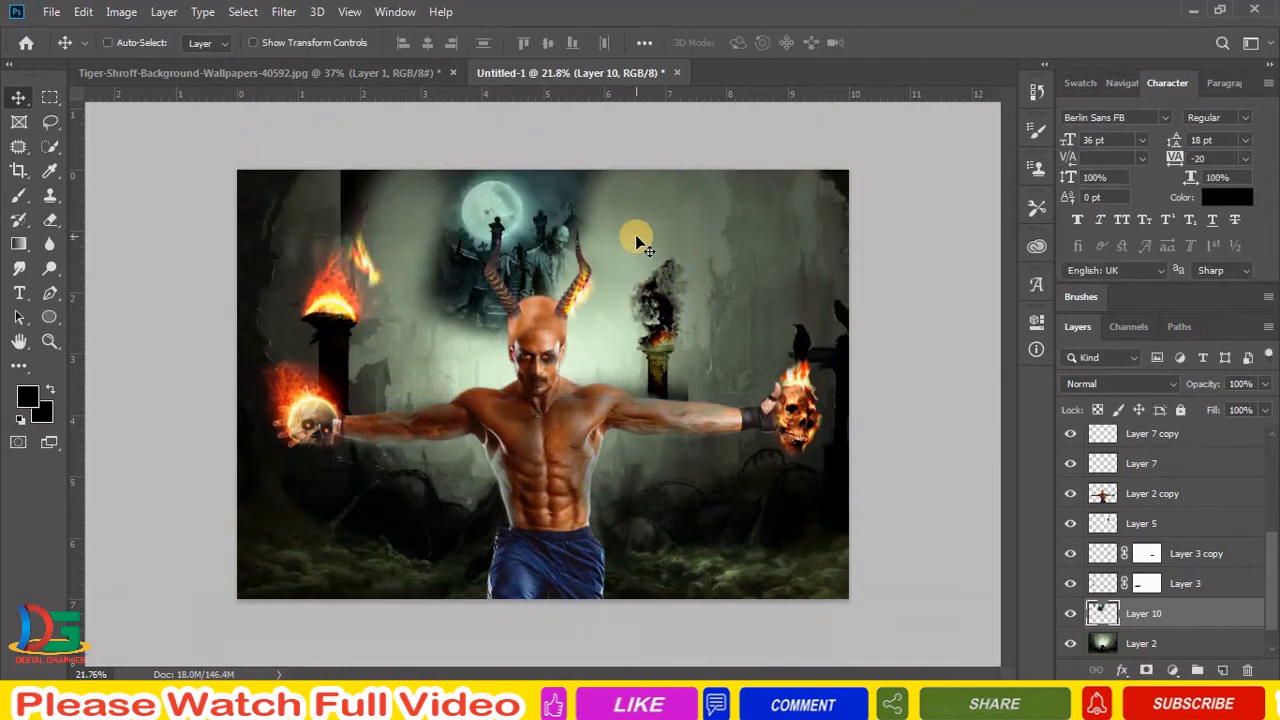
pyautogui.press('Delete')
# Paste the graveyard image behind the man again, resize it around his head, and softly erase its dark outer edges
pyautogui.hotkey('ctrl', 'v')
pyautogui.moveTo(609, 290); pyautogui.dragTo(568, 146)
pyautogui.hotkey('ctrl', 't')
pyautogui.moveTo(633, 345); pyautogui.dragTo(734, 430)
pyautogui.moveTo(689, 335); pyautogui.dragTo(689, 360)
pyautogui.press('Return')
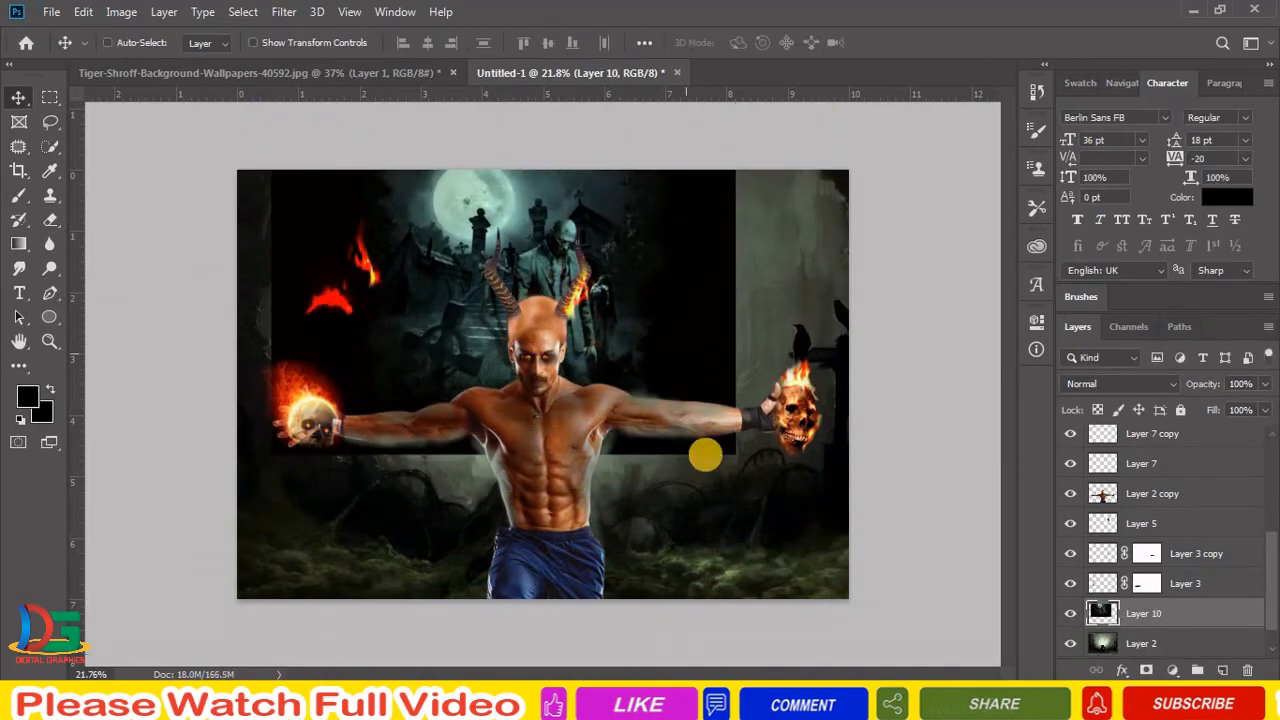
pyautogui.press('e')
pyautogui.moveTo(705, 455)
pyautogui.mouseDown()
pyautogui.moveTo(723, 320)
pyautogui.moveTo(300, 143)
pyautogui.moveTo(269, 427)
pyautogui.mouseUp()
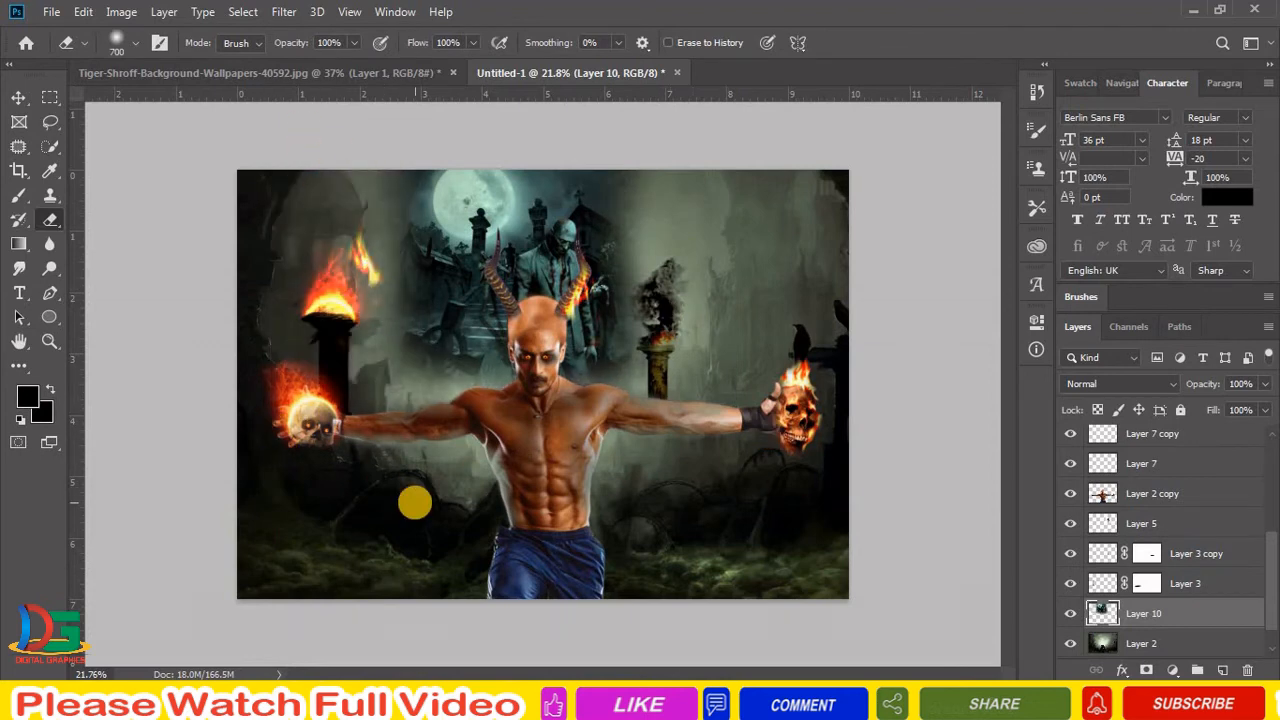
# Set the graveyard layer's blend mode to Darken and its opacity to 50%
pyautogui.press('v')
pyautogui.click(1120, 383)
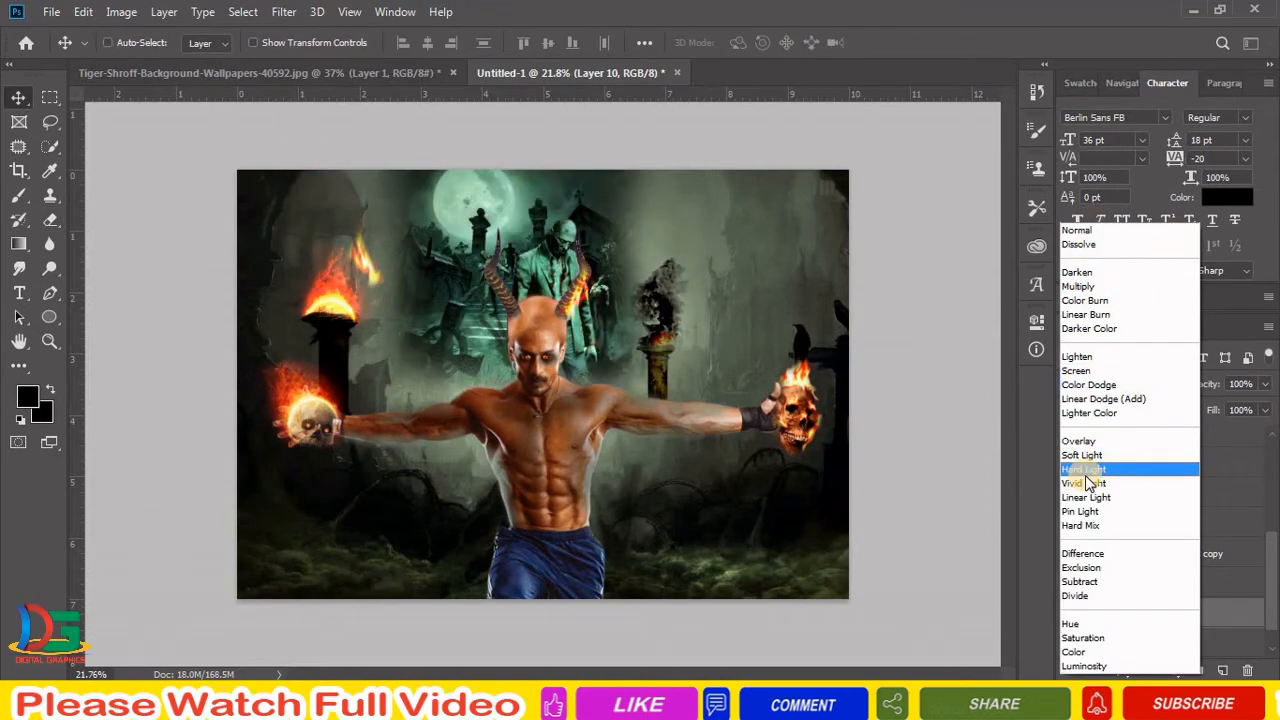
pyautogui.click(1079, 275)
pyautogui.moveTo(578, 308); pyautogui.dragTo(580, 290)
pyautogui.press('z')
pyautogui.press('5')
pyautogui.moveTo(490, 338); pyautogui.dragTo(532, 338)
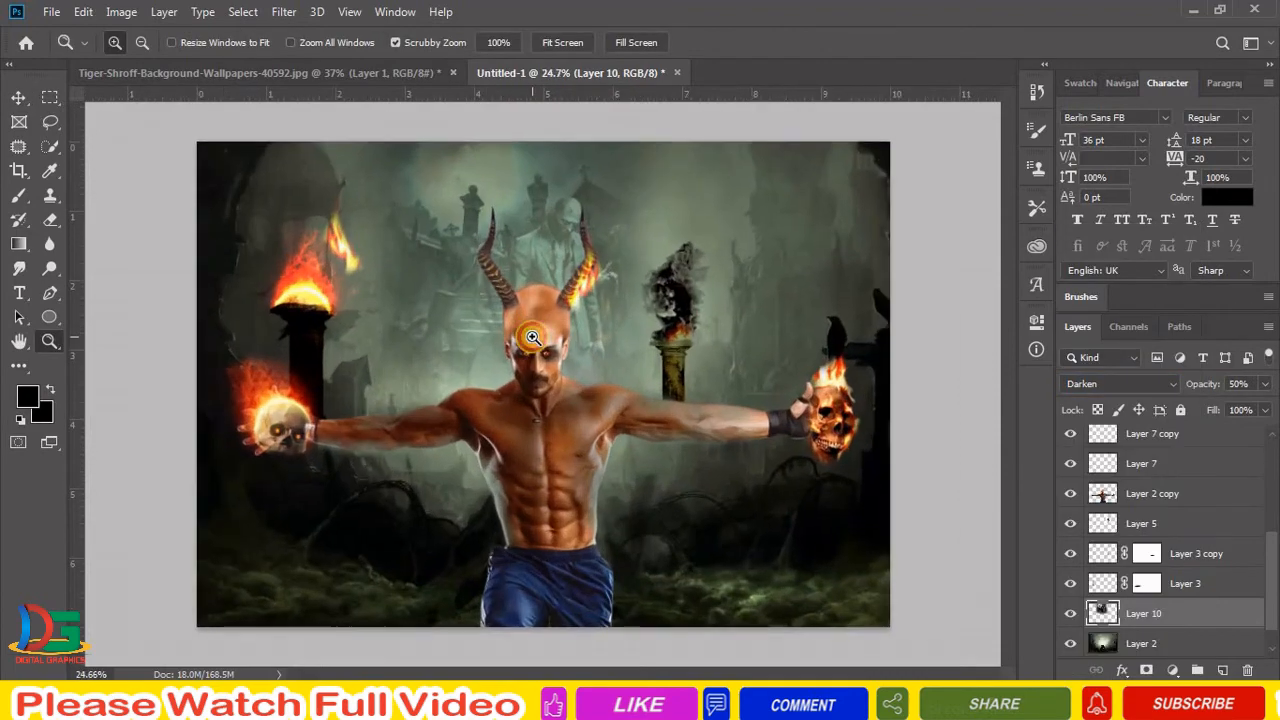
pyautogui.press('v')
pyautogui.hotkey('ctrl', 'o')
pyautogui.doubleClick(1200, 150)
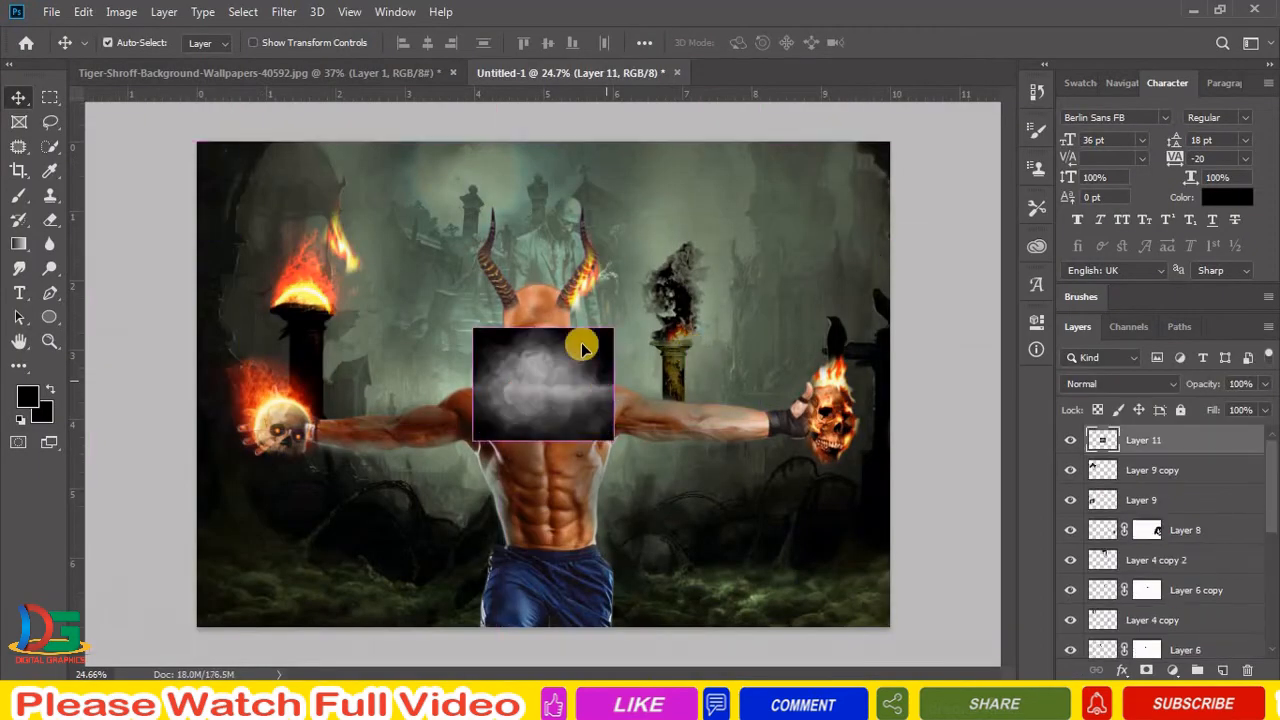
pyautogui.hotkey('ctrl', 't')
pyautogui.moveTo(629, 325); pyautogui.dragTo(983, 169)
pyautogui.press('Return')
# Set the smoke layer's blend mode to Overlay and erase its heavy dark areas over the man, ground and skulls
pyautogui.click(1119, 384)
pyautogui.click(1085, 449)
pyautogui.press('e')
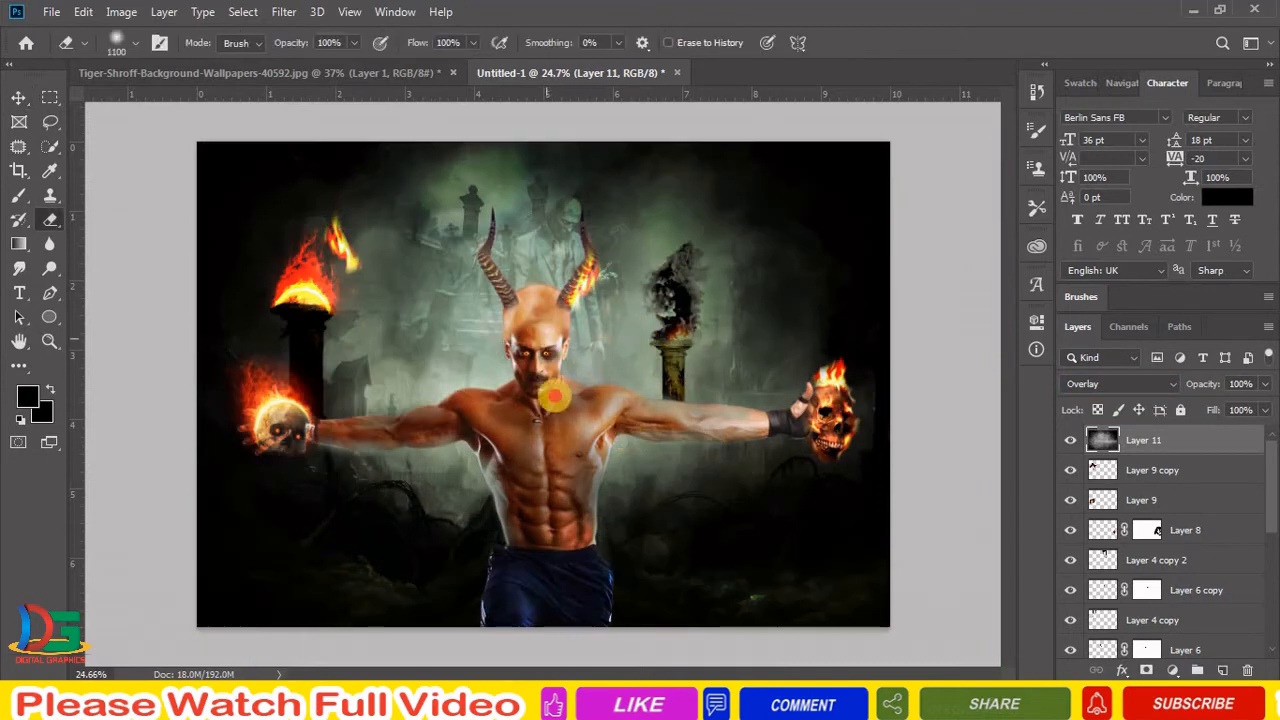
pyautogui.moveTo(555, 396)
pyautogui.mouseDown()
pyautogui.moveTo(281, 258)
pyautogui.moveTo(616, 366)
pyautogui.moveTo(265, 640)
pyautogui.mouseUp()
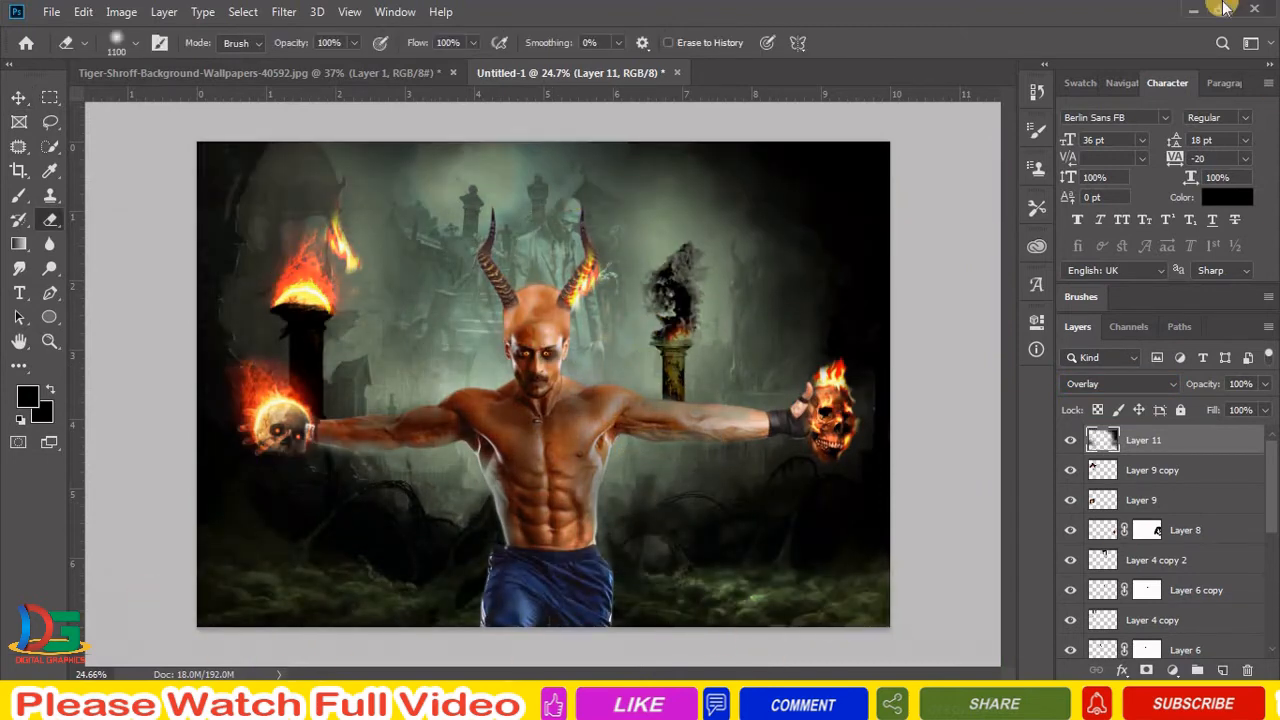
pyautogui.press('z')
pyautogui.moveTo(590, 450); pyautogui.dragTo(513, 457)
pyautogui.press('e')
pyautogui.moveTo(790, 225); pyautogui.dragTo(837, 457)
pyautogui.press('z')
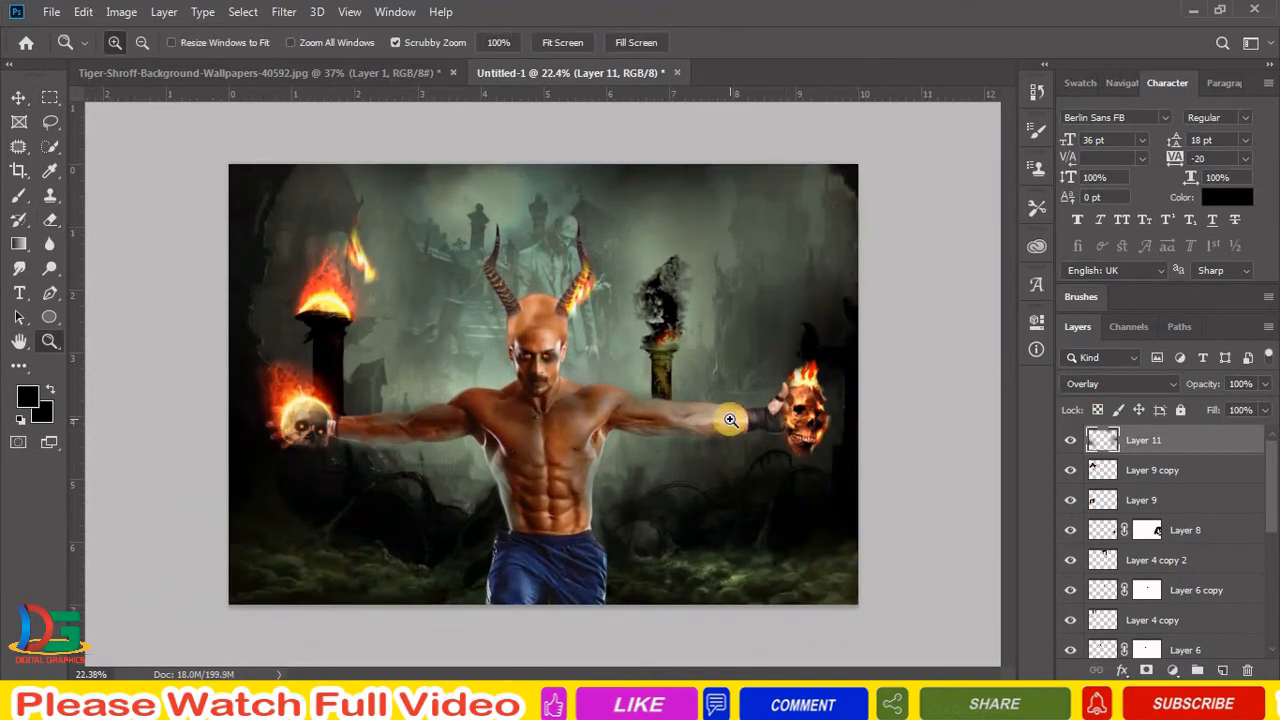
# Set Layer 12 to Soft Light and spread two copies of it across the ground at the poster's lower edge
pyautogui.press('v')
pyautogui.click(1119, 384)
pyautogui.click(1106, 457)
pyautogui.moveTo(379, 587); pyautogui.dragTo(487, 584)
pyautogui.moveTo(451, 570); pyautogui.dragTo(878, 578)
pyautogui.press('z')
pyautogui.moveTo(405, 372); pyautogui.dragTo(550, 355)
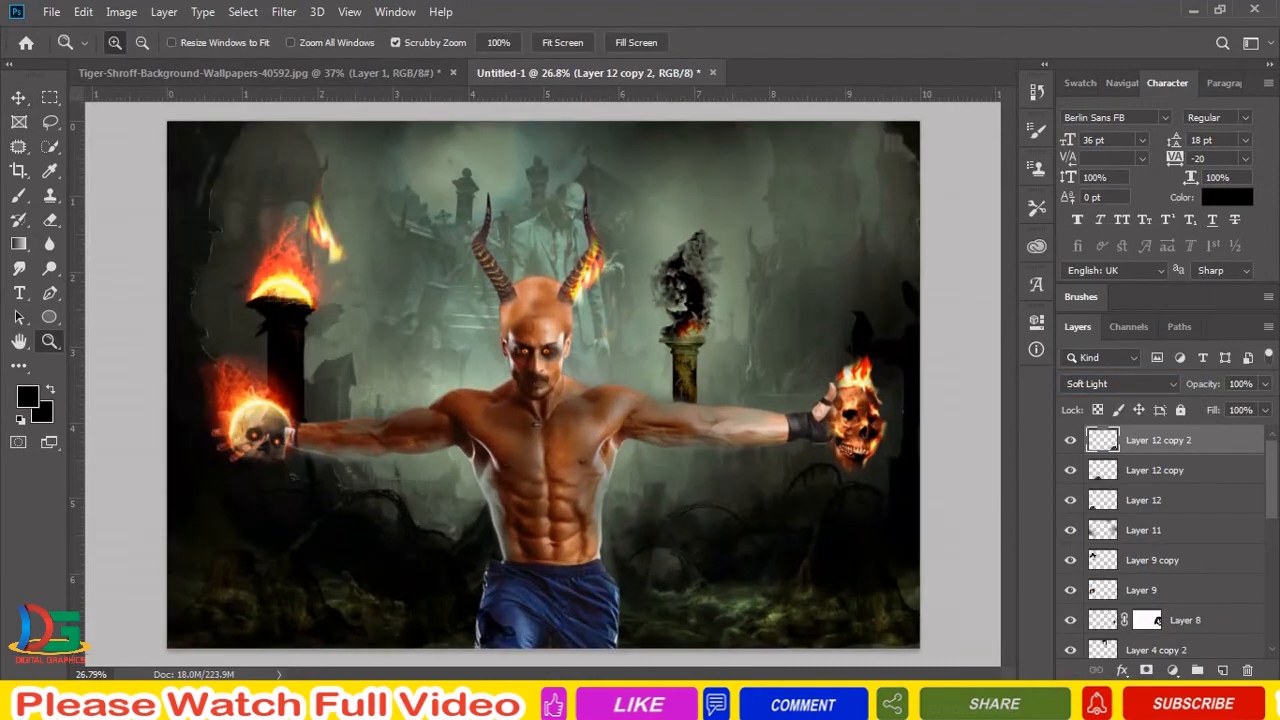
# Open the slow-motion-of-magic-particles-swirl-free-video image and bring it into the poster over the man's torso
pyautogui.hotkey('ctrl', 'Tab')
pyautogui.hotkey('ctrl', 'Tab')
pyautogui.hotkey('ctrl', 'o')
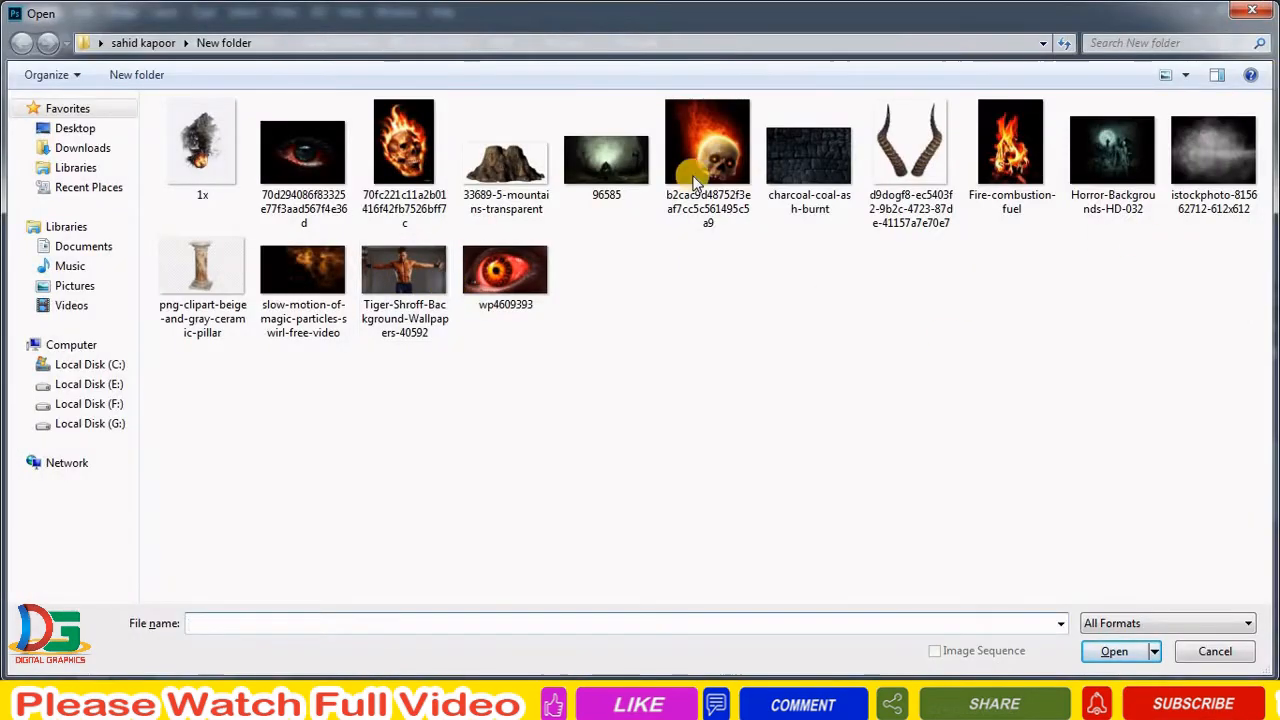
pyautogui.click(808, 160)
pyautogui.doubleClick(303, 270)
pyautogui.moveTo(694, 291)
pyautogui.mouseDown()
pyautogui.moveTo(614, 439)
pyautogui.moveTo(555, 512)
pyautogui.moveTo(640, 517)
pyautogui.moveTo(566, 508)
pyautogui.moveTo(605, 512)
pyautogui.mouseUp()
# Try the Lighten blend mode on the fire particles layer
pyautogui.click(283, 11)
pyautogui.click(1108, 383)
pyautogui.click(1110, 383)
pyautogui.click(1082, 358)
pyautogui.hotkey('alt', 'l')
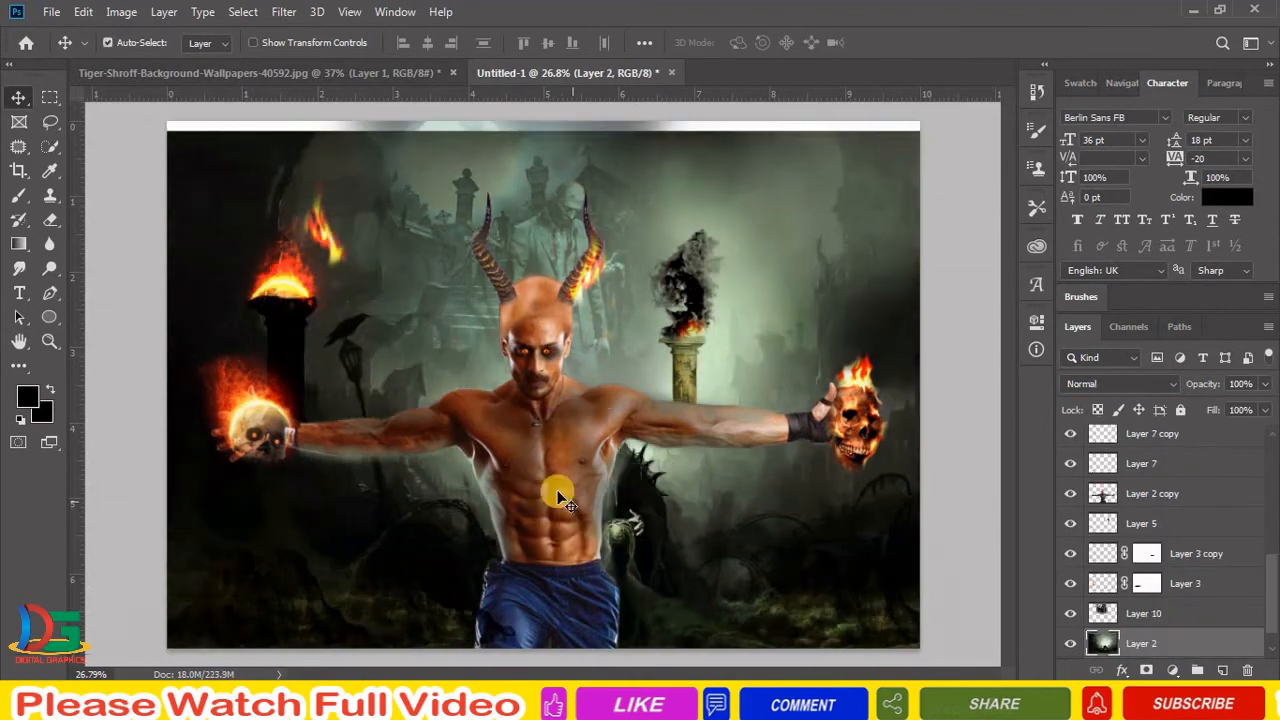
# Place the fire particles layer directly above the man's layer and set its blend mode to Color Dodge
pyautogui.rightClick(537, 480)
pyautogui.click(600, 491)
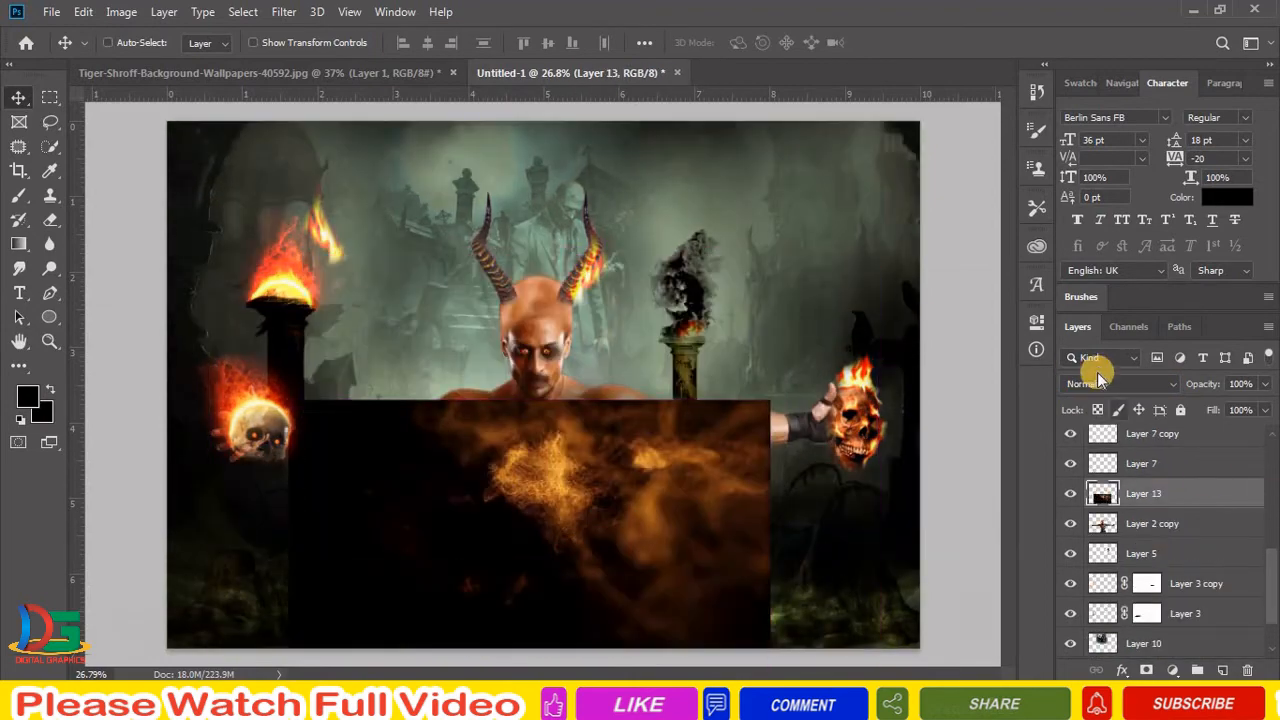
pyautogui.click(1120, 383)
pyautogui.click(1100, 372)
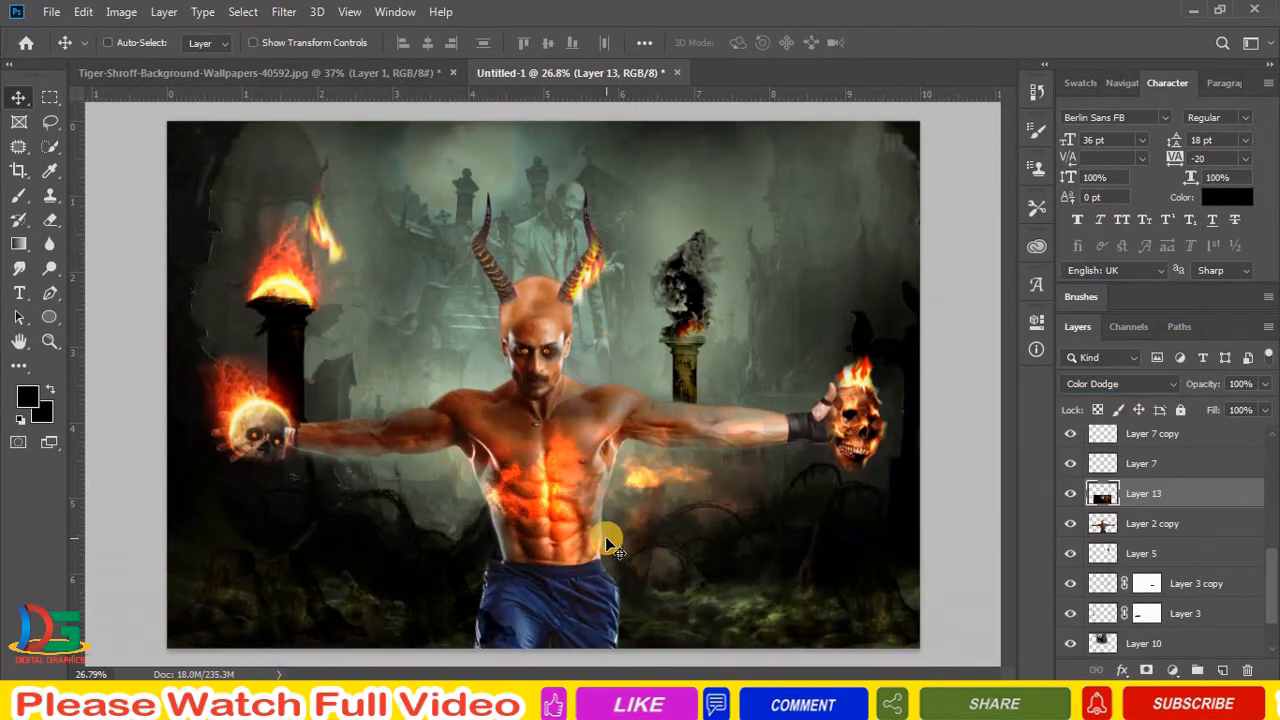
pyautogui.press('e')
pyautogui.press('v')
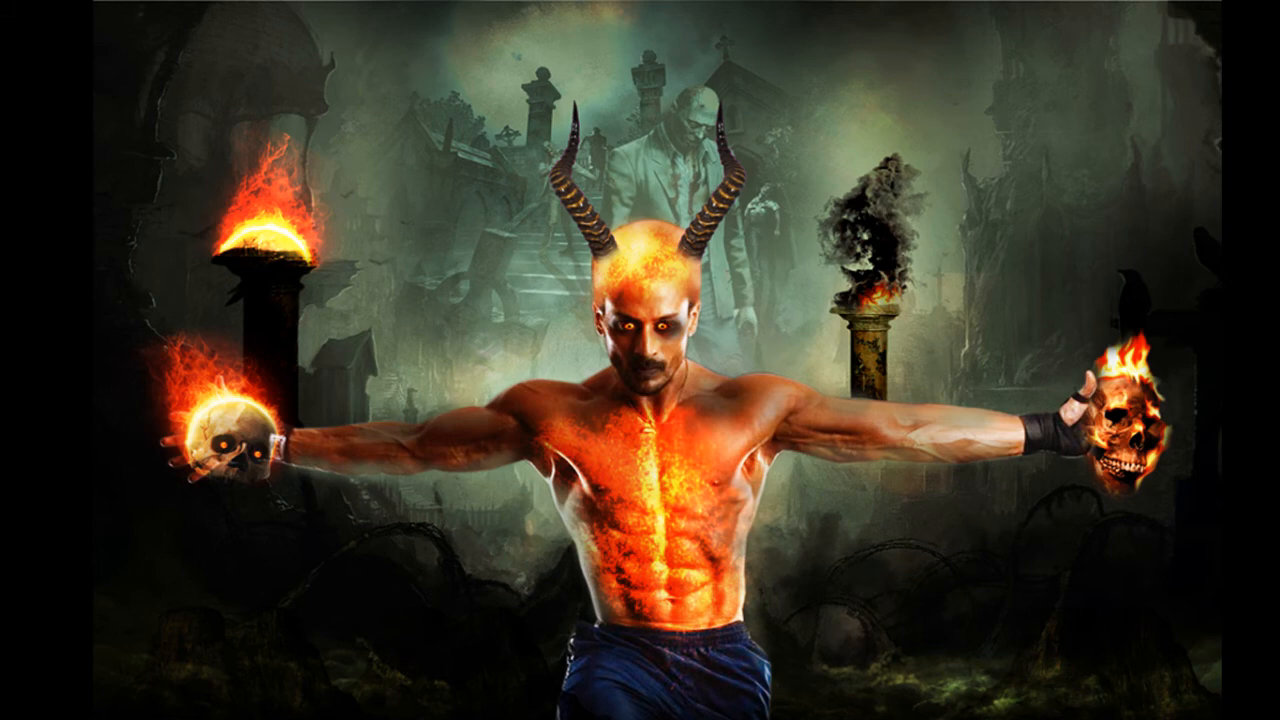